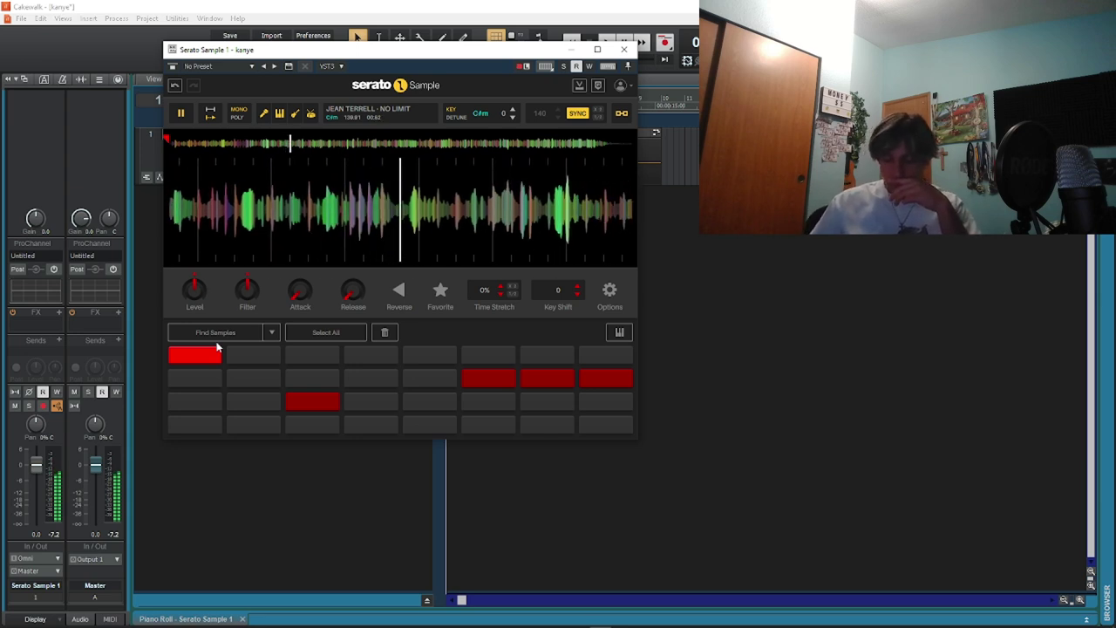
Audition the first Serato Sample pad and inspect the track's long C5 note in the piano roll
{"action": "left_click", "coordinate": [217, 348]}
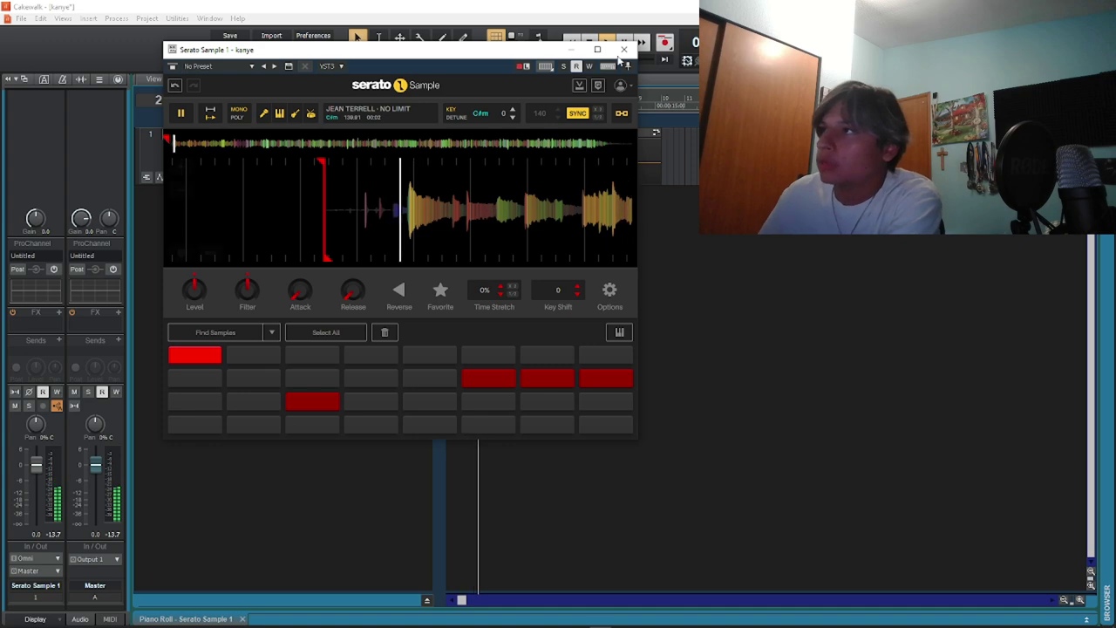
{"action": "key", "text": "space"}
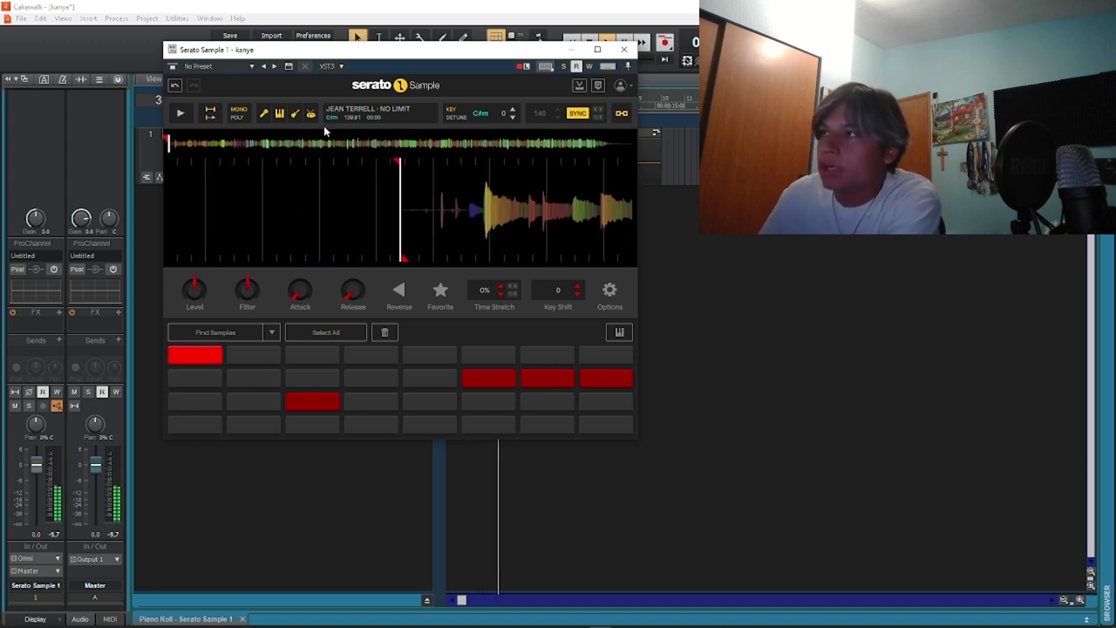
{"action": "left_click", "coordinate": [628, 50]}
{"action": "key", "text": "space"}
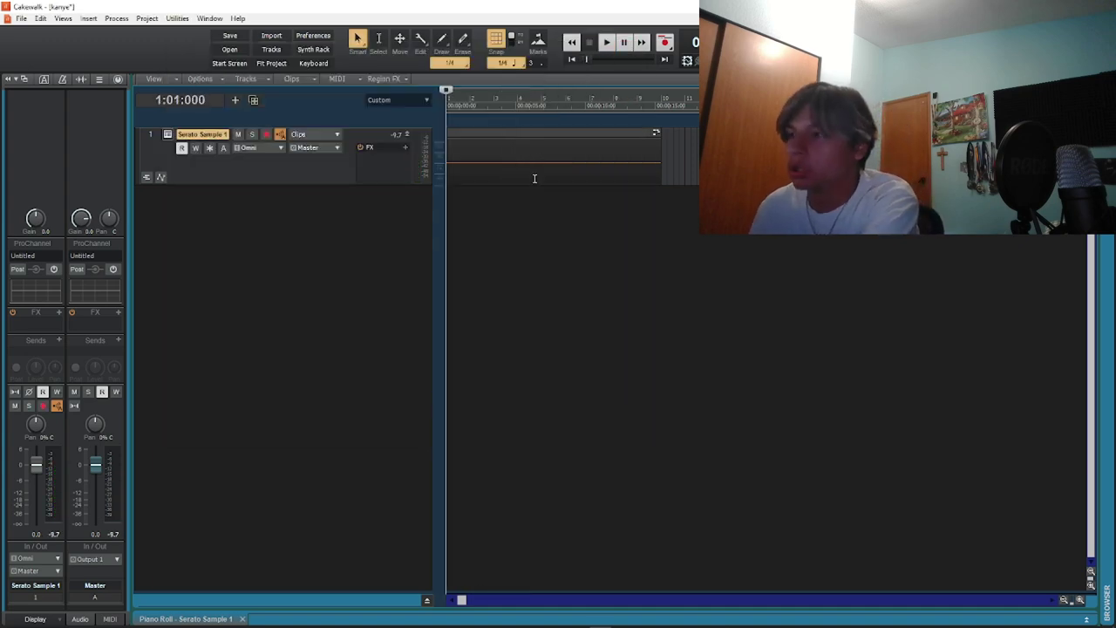
{"action": "double_click", "coordinate": [536, 179]}
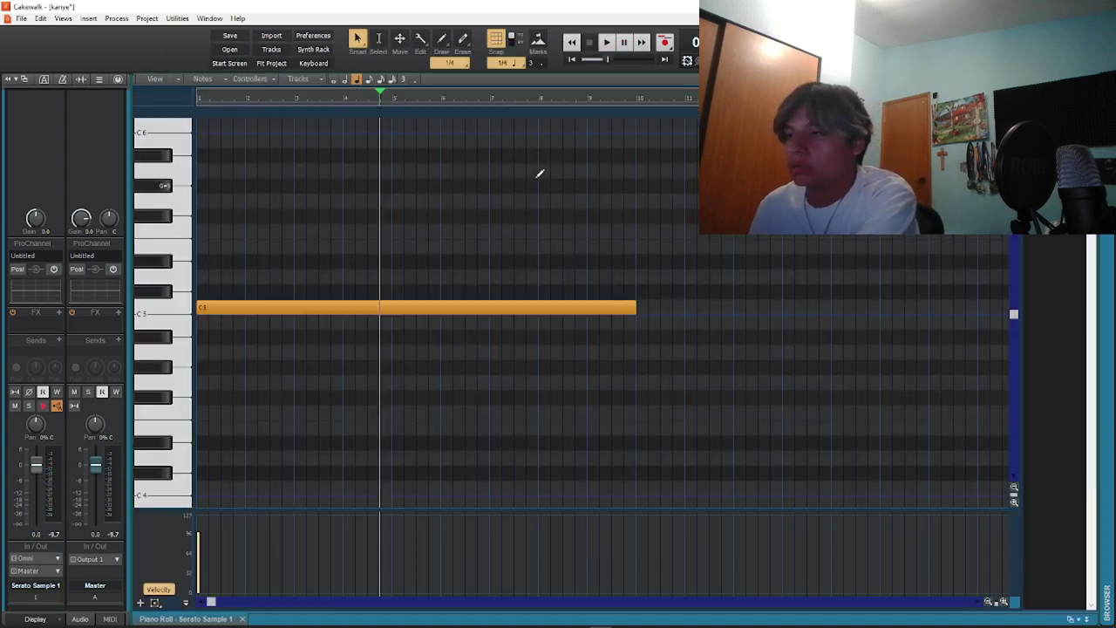
{"action": "key", "text": "w"}
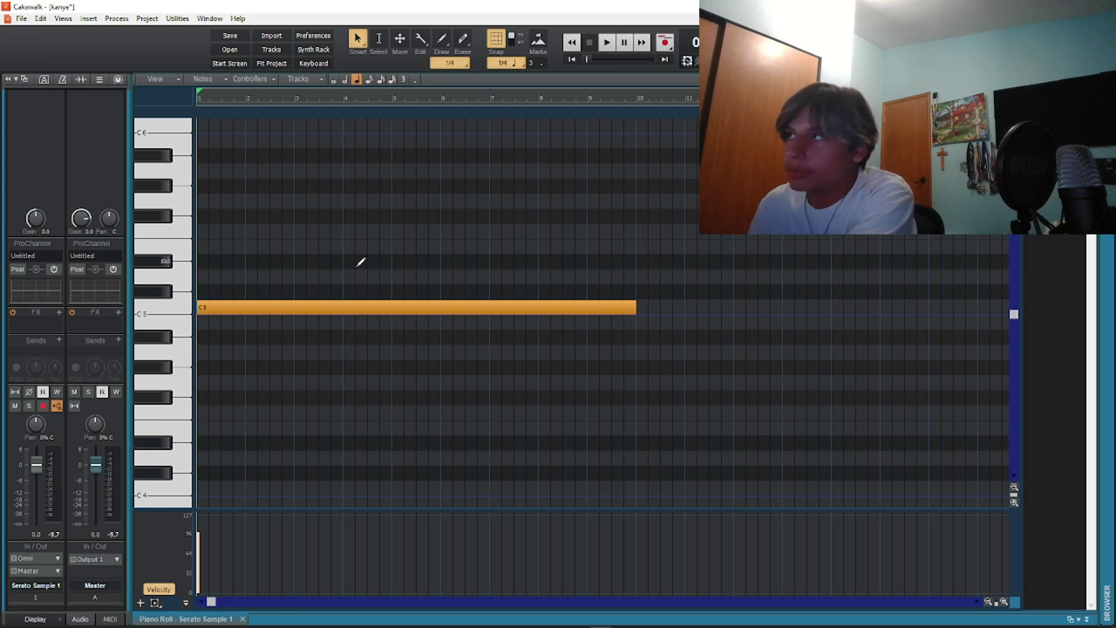
{"action": "key", "text": "d"}
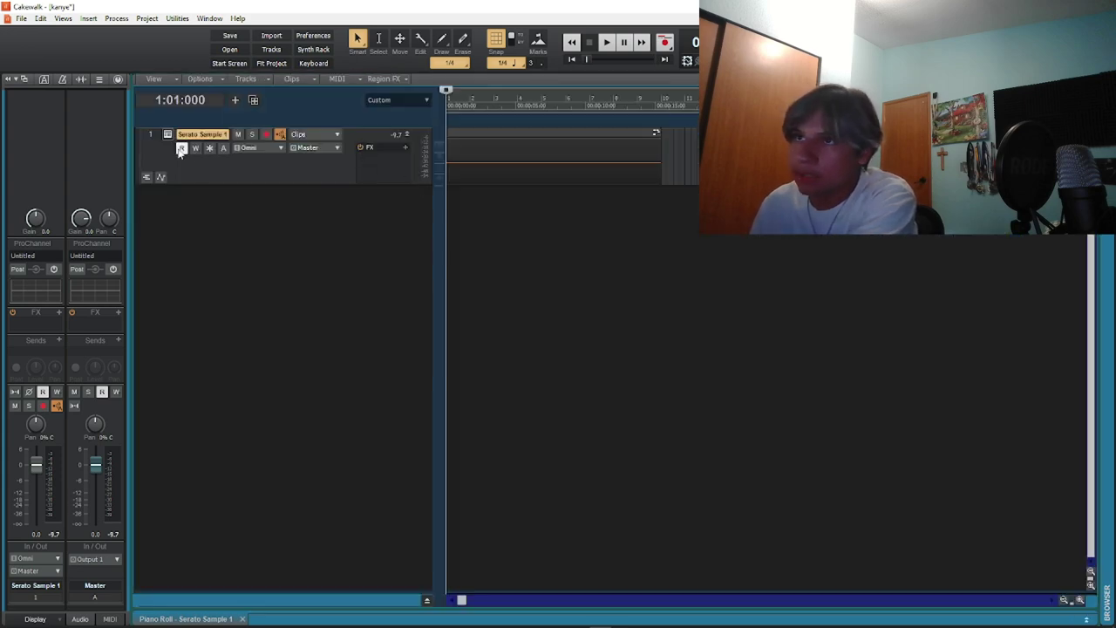
Halve the synced tempo of the sample to 70 in Serato Sample and audition the first pad
{"action": "left_click", "coordinate": [168, 135]}
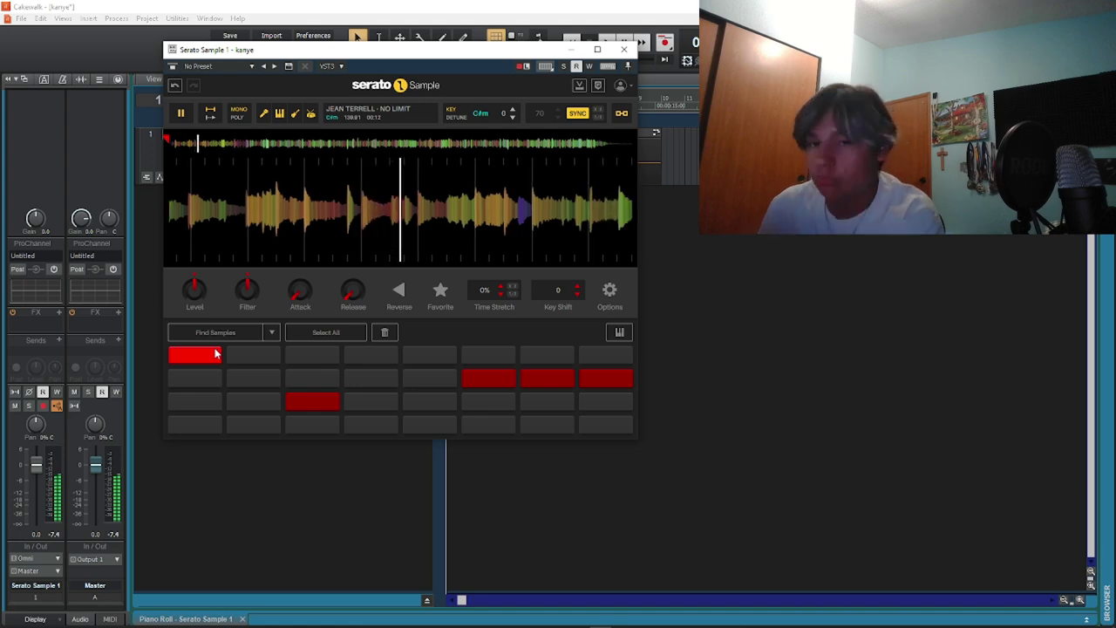
{"action": "left_click", "coordinate": [215, 353]}
{"action": "left_click", "coordinate": [625, 50]}
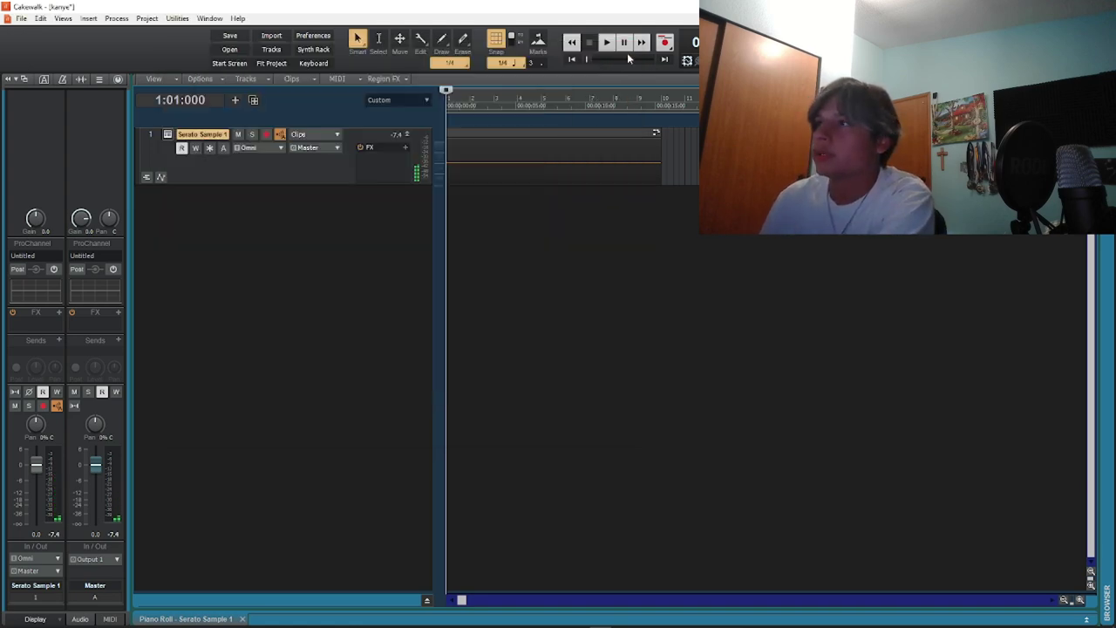
{"action": "double_click", "coordinate": [487, 164]}
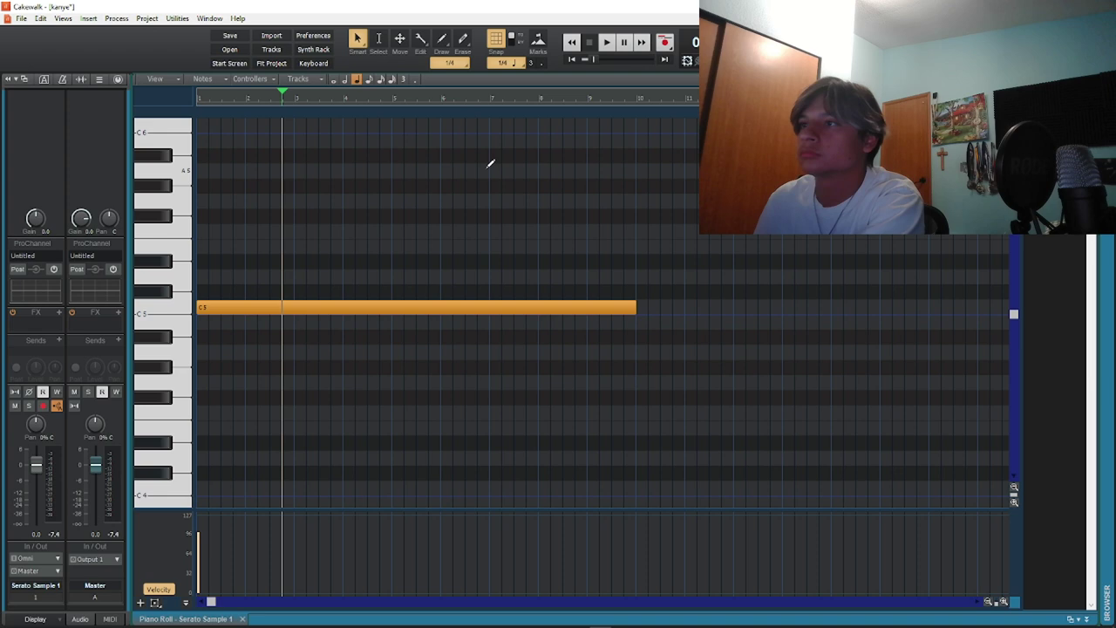
{"action": "key", "text": "d"}
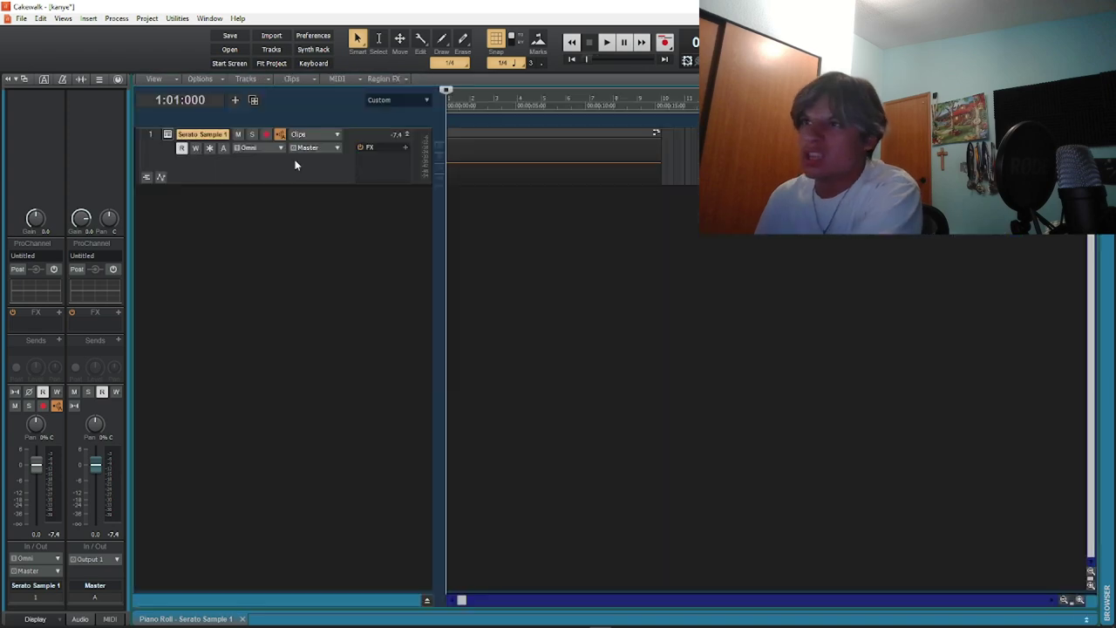
{"action": "left_click", "coordinate": [167, 135]}
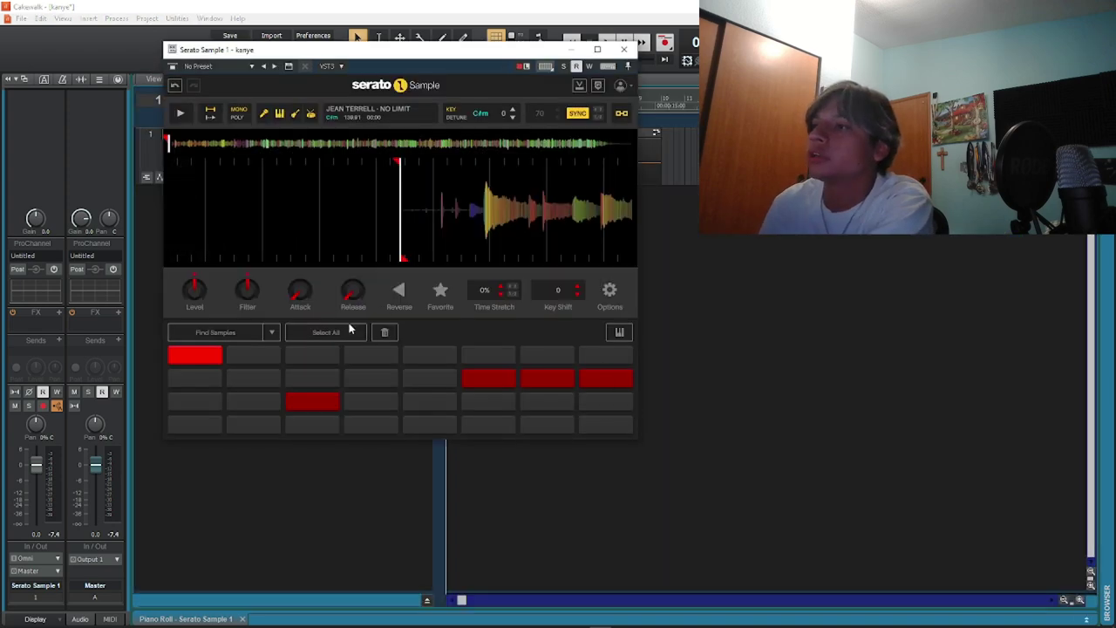
{"action": "left_click", "coordinate": [623, 49]}
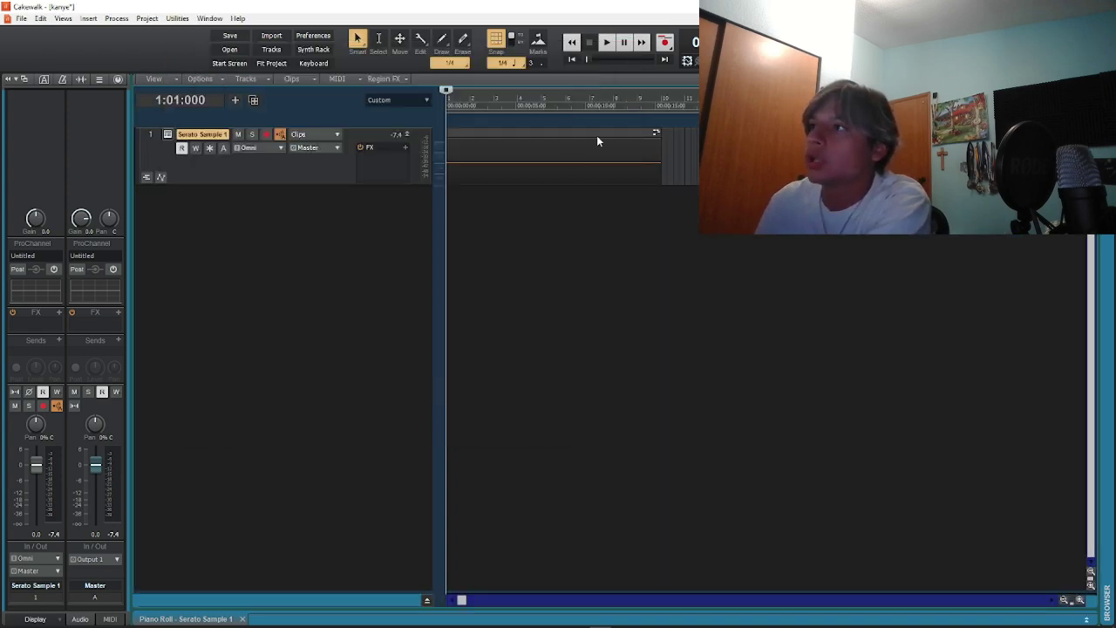
Shorten the C5 note in the piano roll so it ends at measure 9, and play it
{"action": "key", "text": "d"}
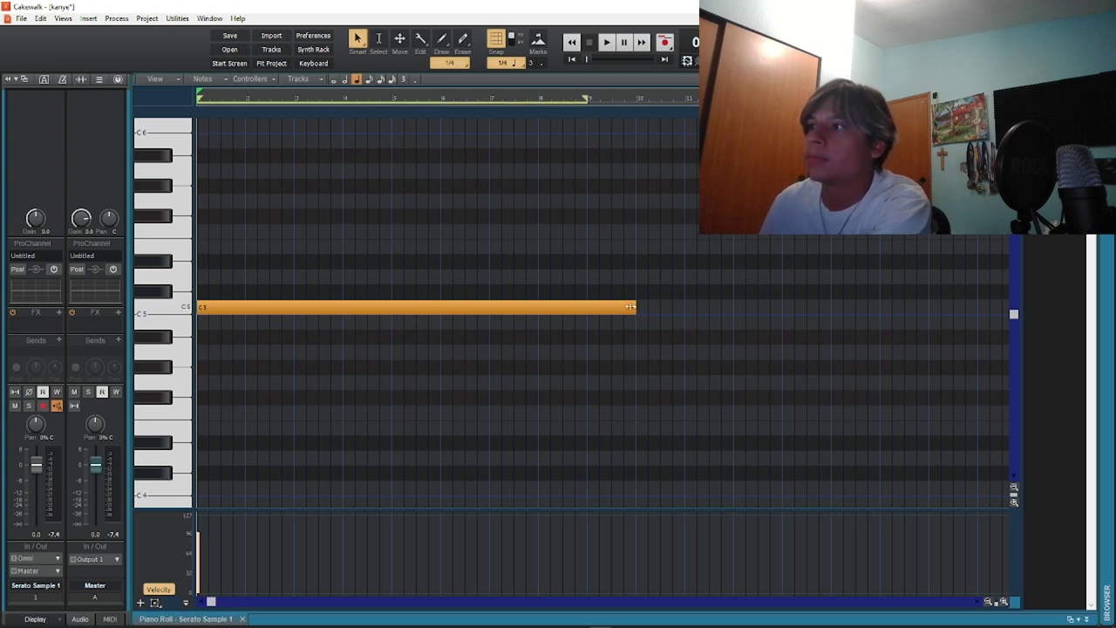
{"action": "left_click_drag", "start_coordinate": [630, 306], "coordinate": [587, 306]}
{"action": "key", "text": "space"}
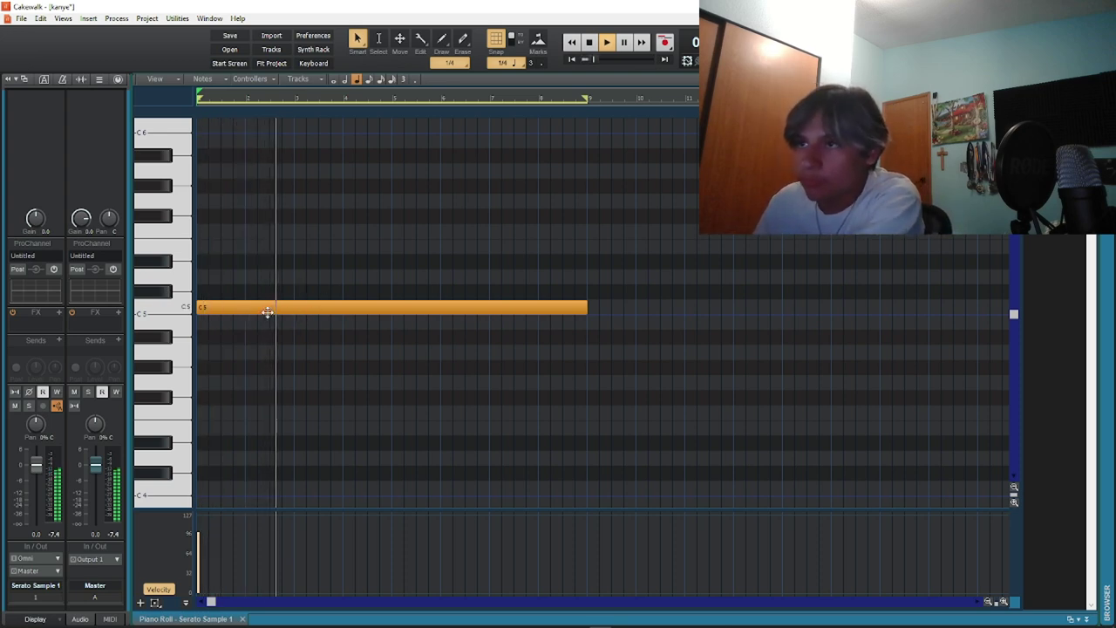
Move the eight-measure note down to C3 and play the loop with the new pitch
{"action": "left_click_drag", "start_coordinate": [268, 312], "coordinate": [253, 459]}
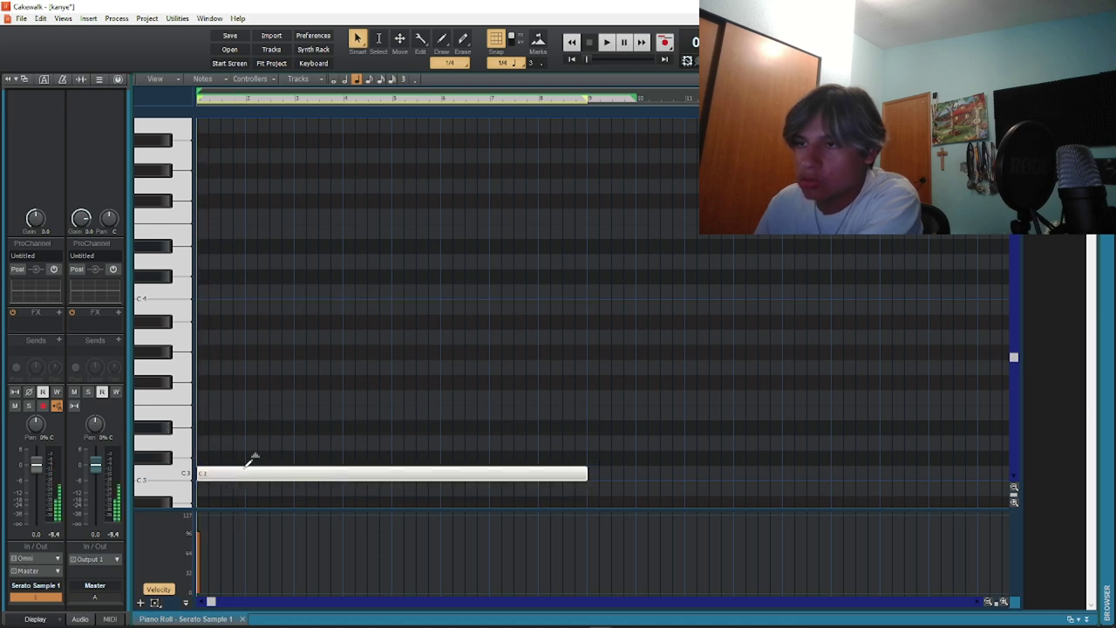
{"action": "key", "text": "space"}
{"action": "left_click", "coordinate": [245, 428]}
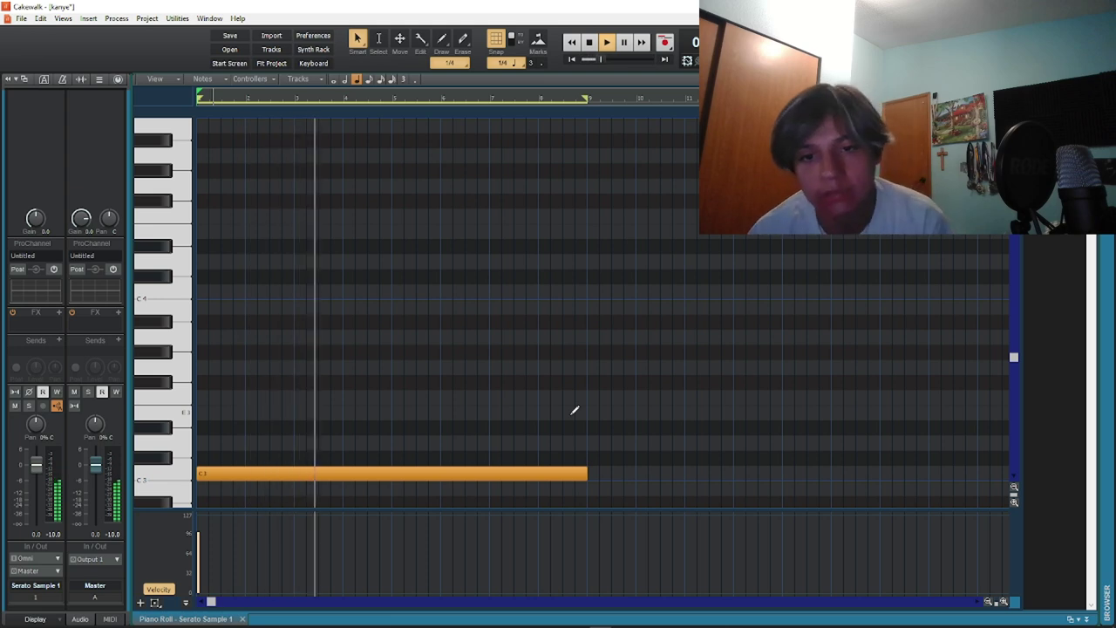
{"action": "key", "text": "d"}
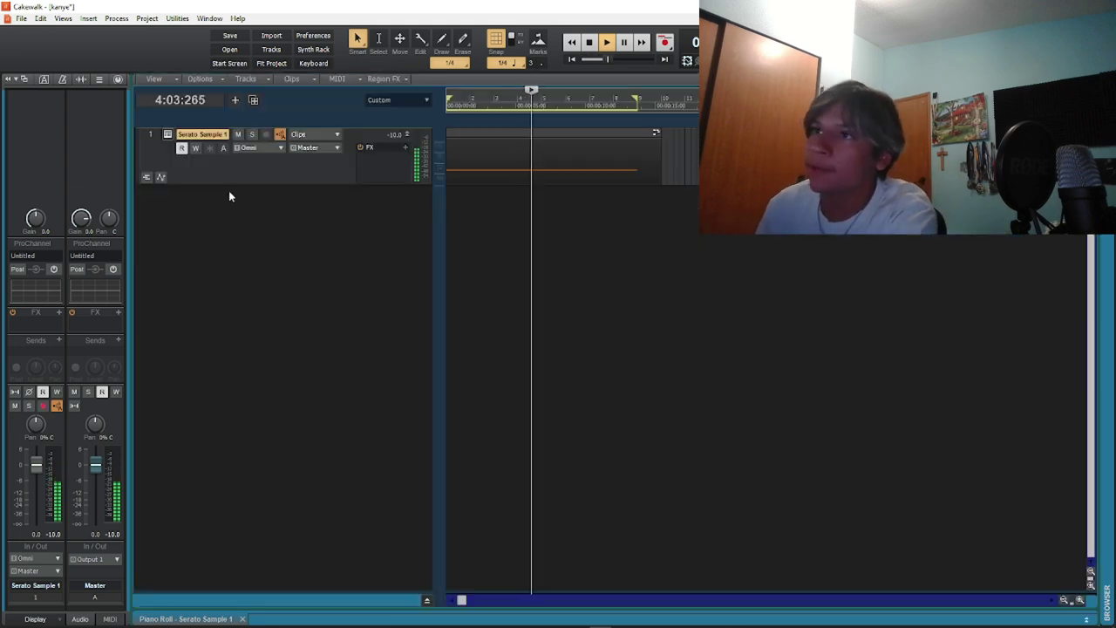
Try the sample at a doubled synced tempo of 140 during playback, and return it to 70
{"action": "left_click", "coordinate": [169, 136]}
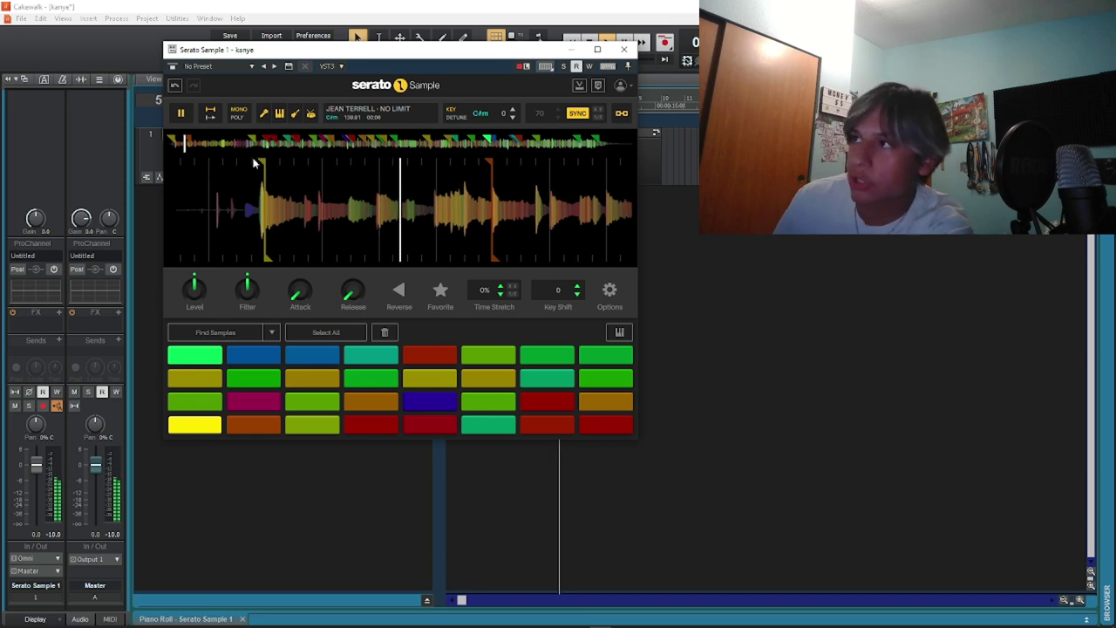
{"action": "left_click", "coordinate": [597, 114]}
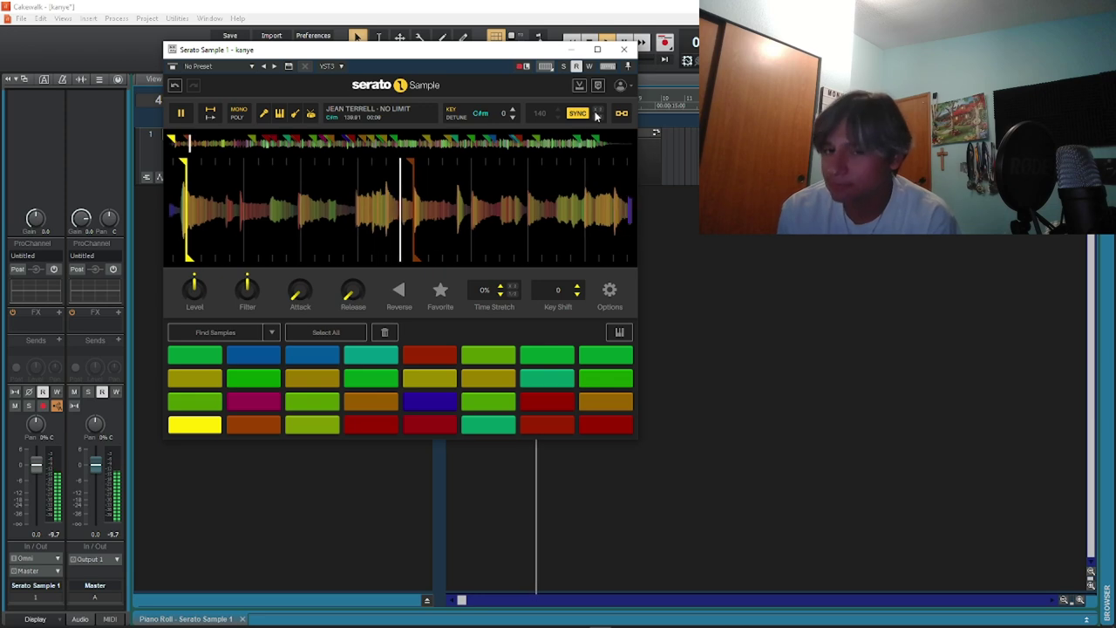
{"action": "left_click", "coordinate": [598, 117]}
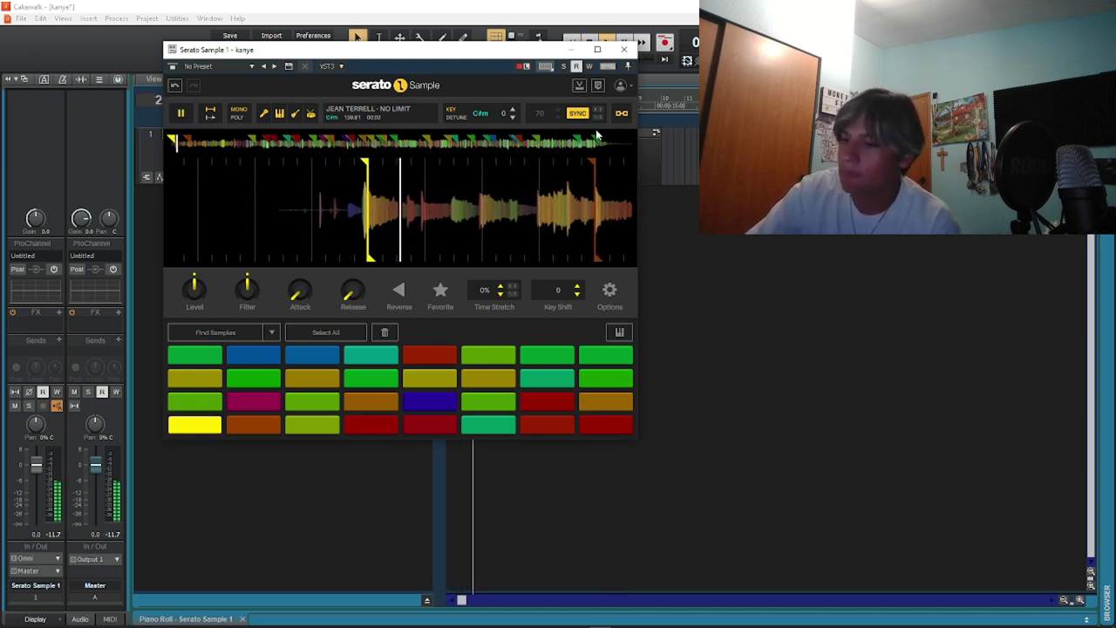
{"action": "key", "text": "space"}
{"action": "key", "text": "c"}
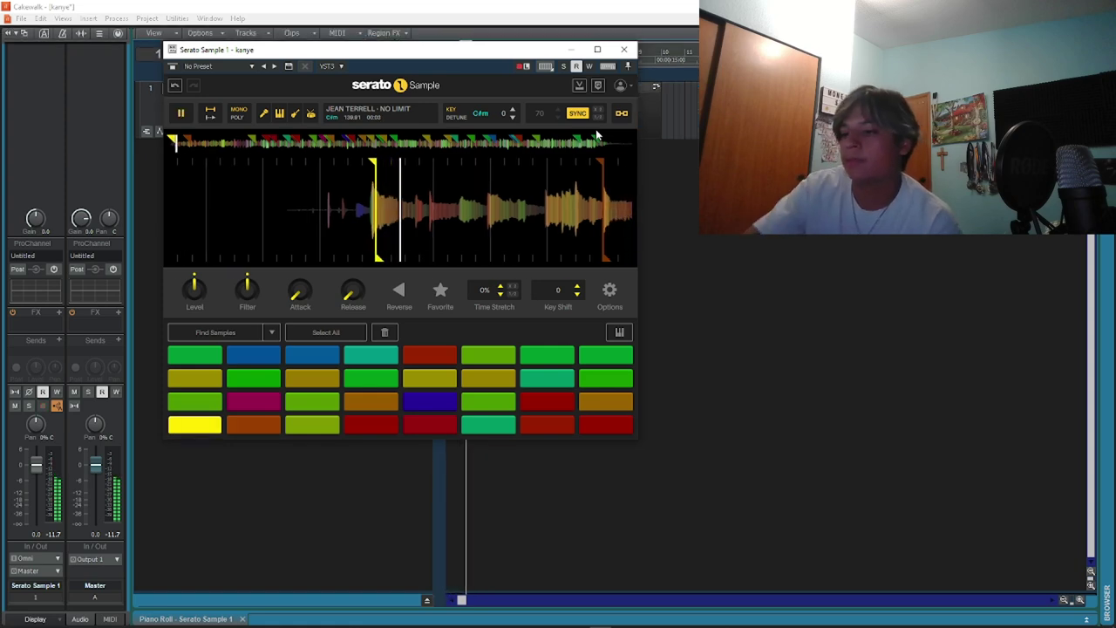
{"action": "key", "text": "c"}
{"action": "left_click", "coordinate": [571, 49]}
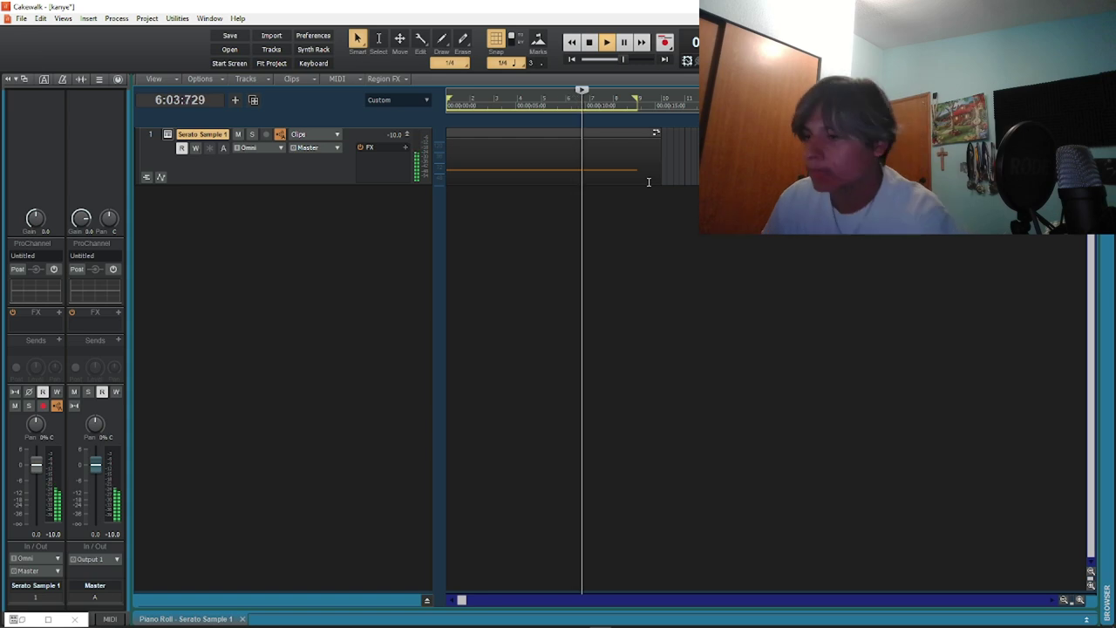
Trim the Serato Sample 1 clip to end at measure 9 and duplicate it twice, up to measure 25
{"action": "key", "text": "space"}
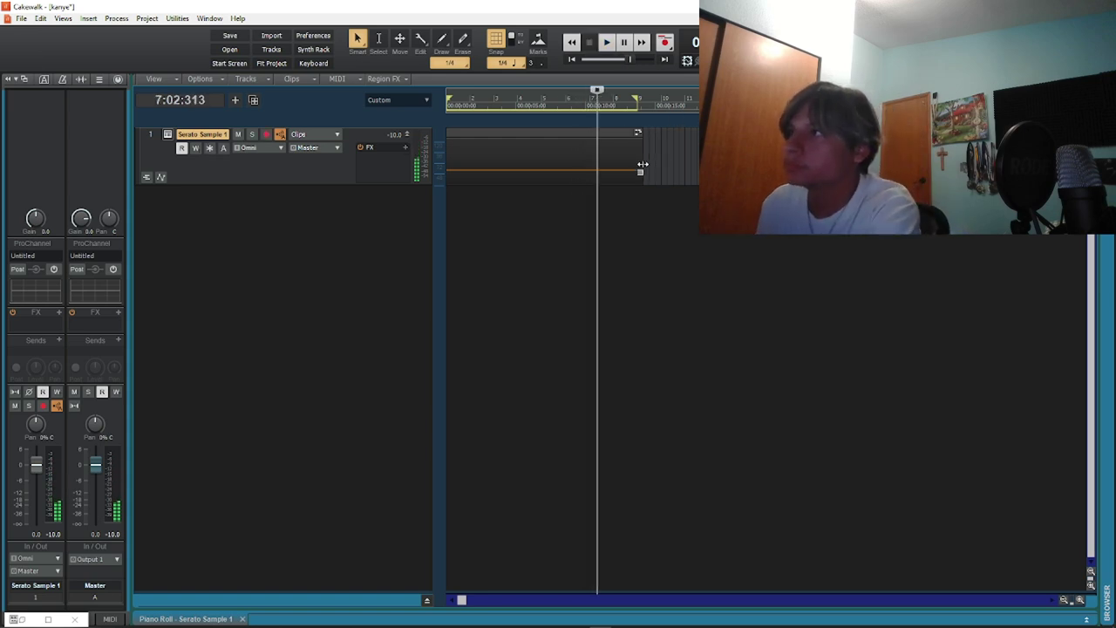
{"action": "double_click", "coordinate": [627, 166]}
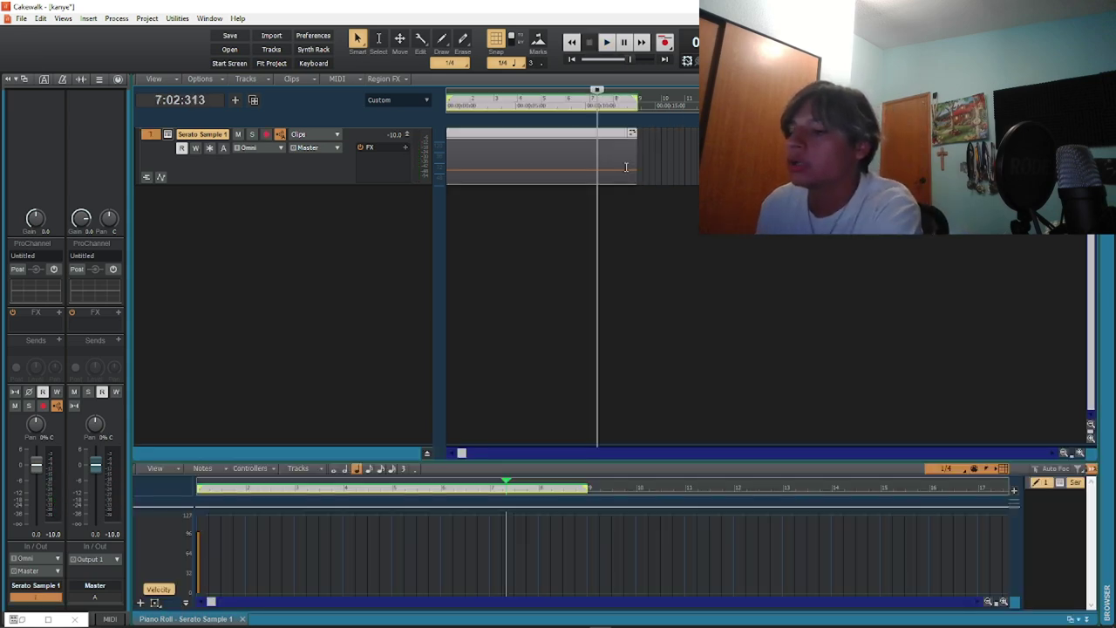
{"action": "key", "text": "ctrl+d"}
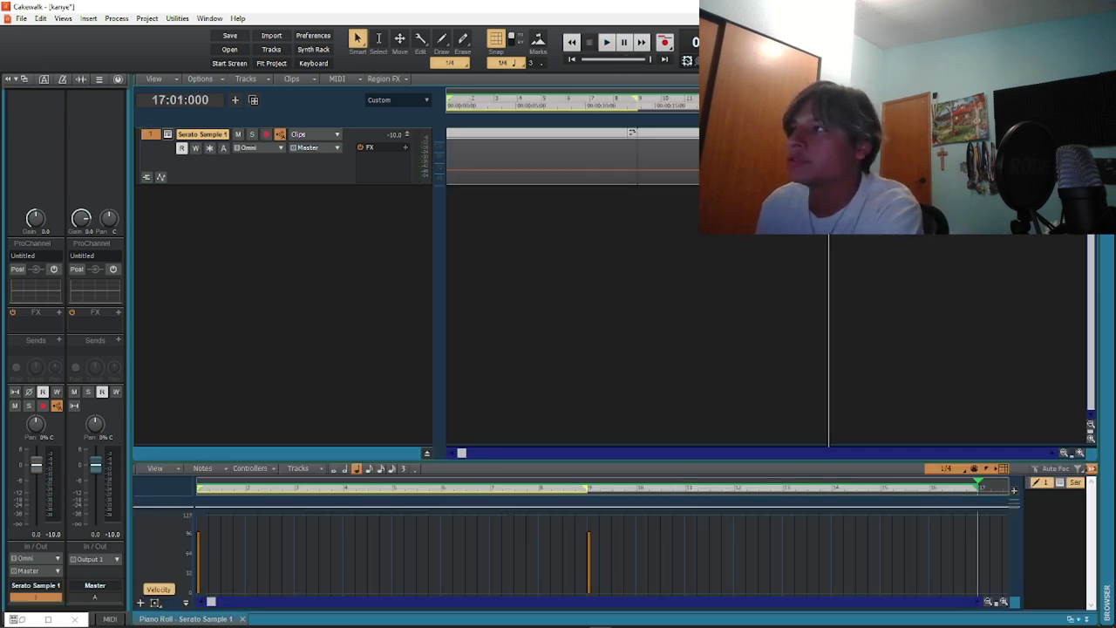
{"action": "key", "text": "ctrl+d"}
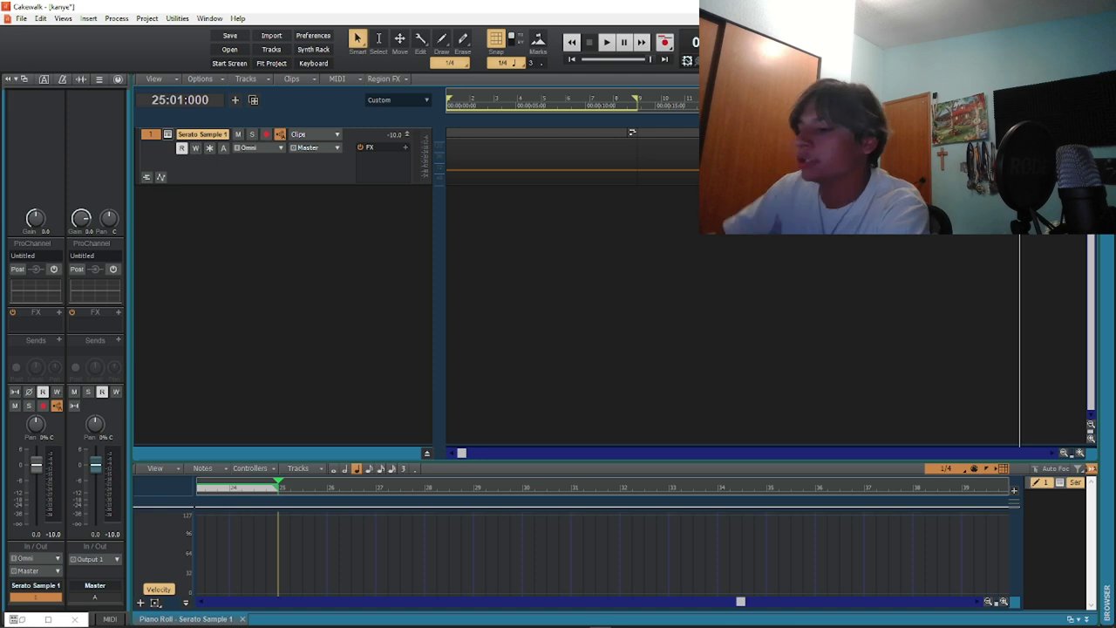
Turn off looping and replace the C3 note at measure 17 with a one-measure B3 note
{"action": "key", "text": "l"}
{"action": "key", "text": "w"}
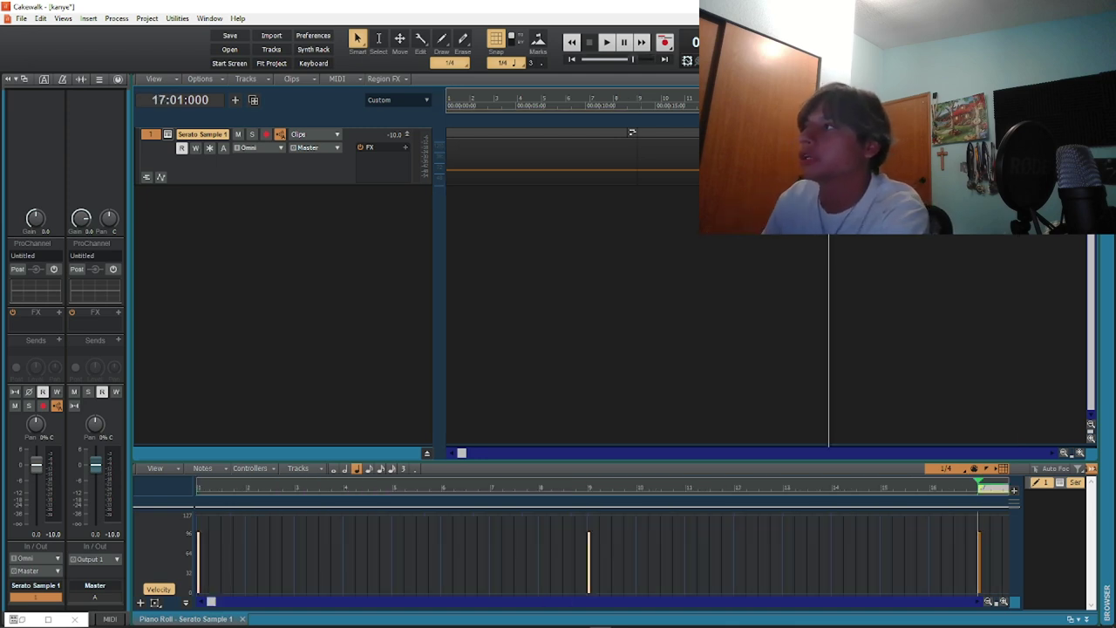
{"action": "left_click", "coordinate": [901, 166]}
{"action": "key", "text": "shift+d"}
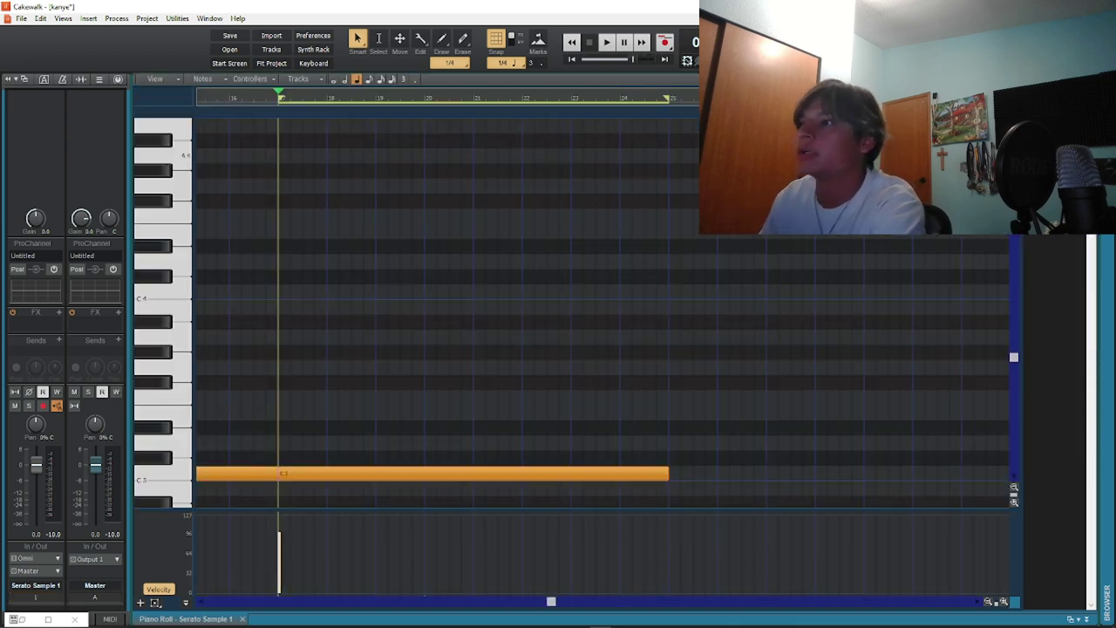
{"action": "scroll", "coordinate": [586, 193], "scroll_direction": "up", "scroll_amount": 1}
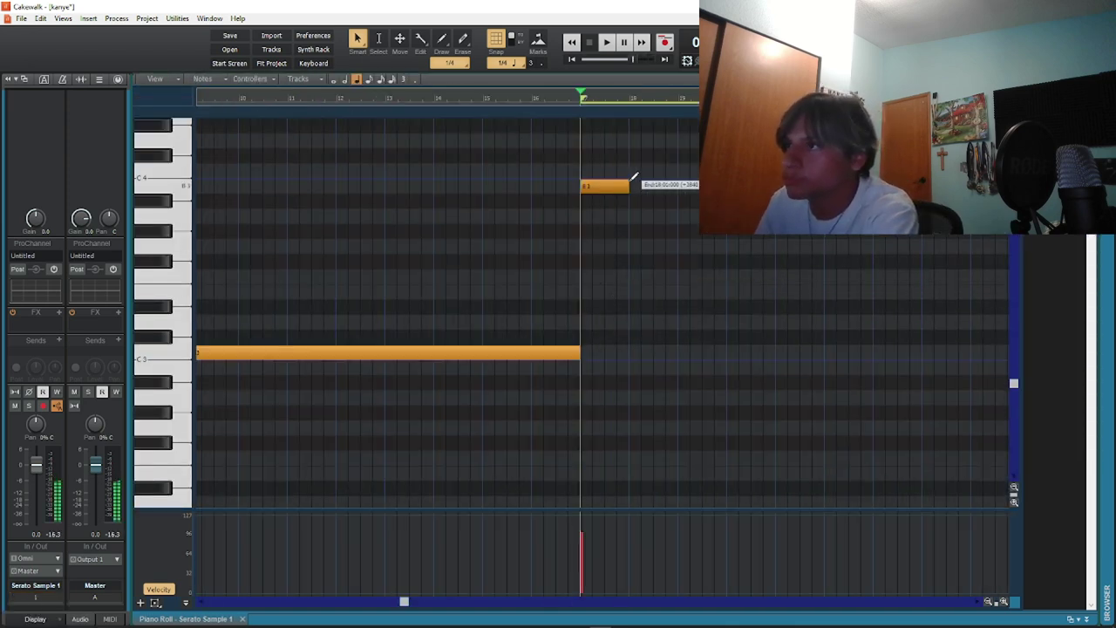
{"action": "key", "text": "w"}
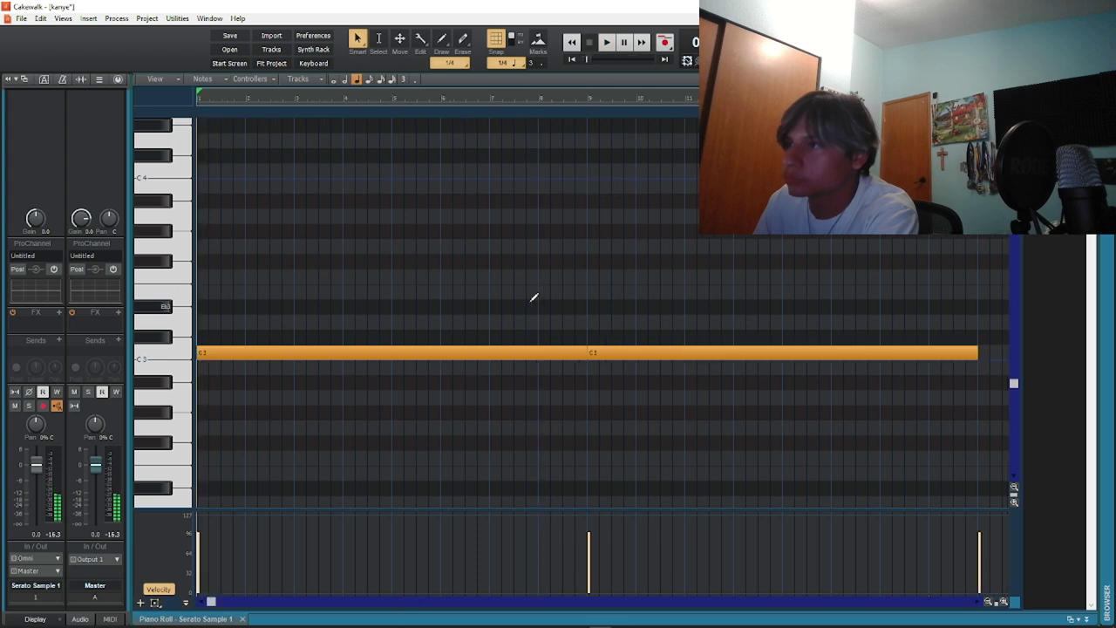
{"action": "scroll", "coordinate": [670, 311], "scroll_direction": "down", "scroll_amount": 8}
{"action": "scroll", "coordinate": [670, 311], "scroll_direction": "up", "scroll_amount": 3}
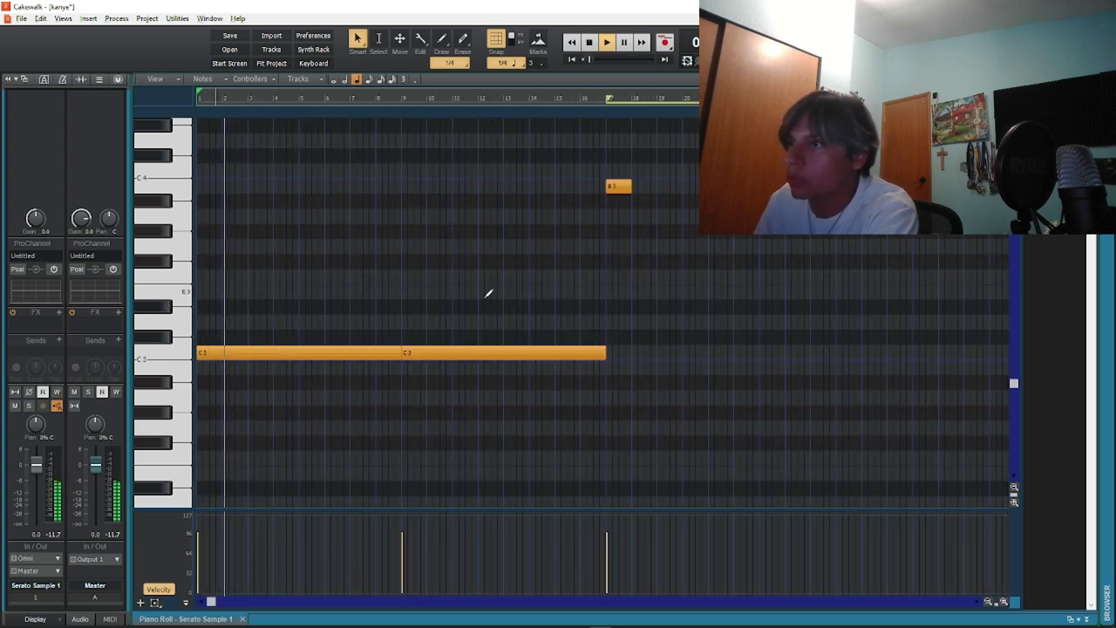
{"action": "key", "text": "d"}
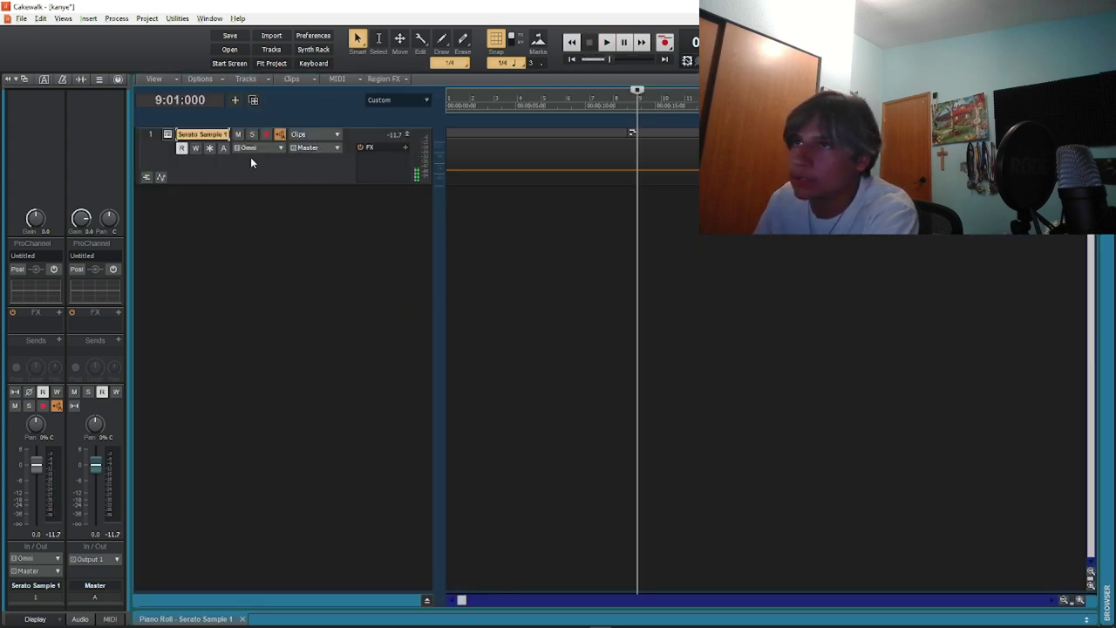
Freeze the Serato Sample 1 track and move its rendered audio clip onto a new audio track
{"action": "right_click", "coordinate": [342, 248]}
{"action": "left_click", "coordinate": [393, 270]}
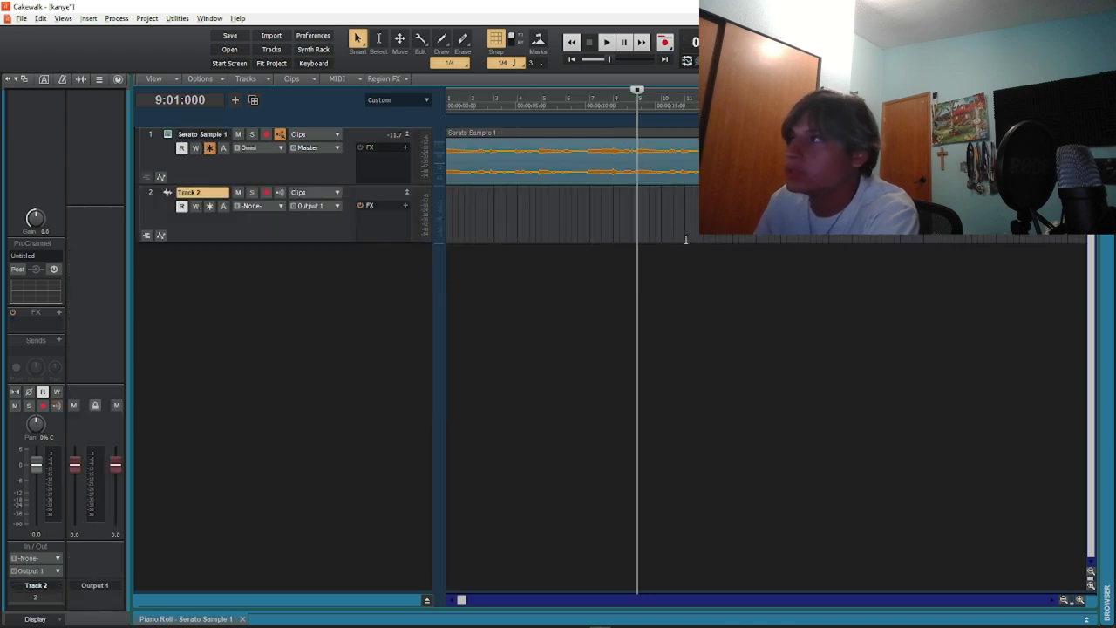
{"action": "left_click_drag", "start_coordinate": [642, 183], "coordinate": [663, 218]}
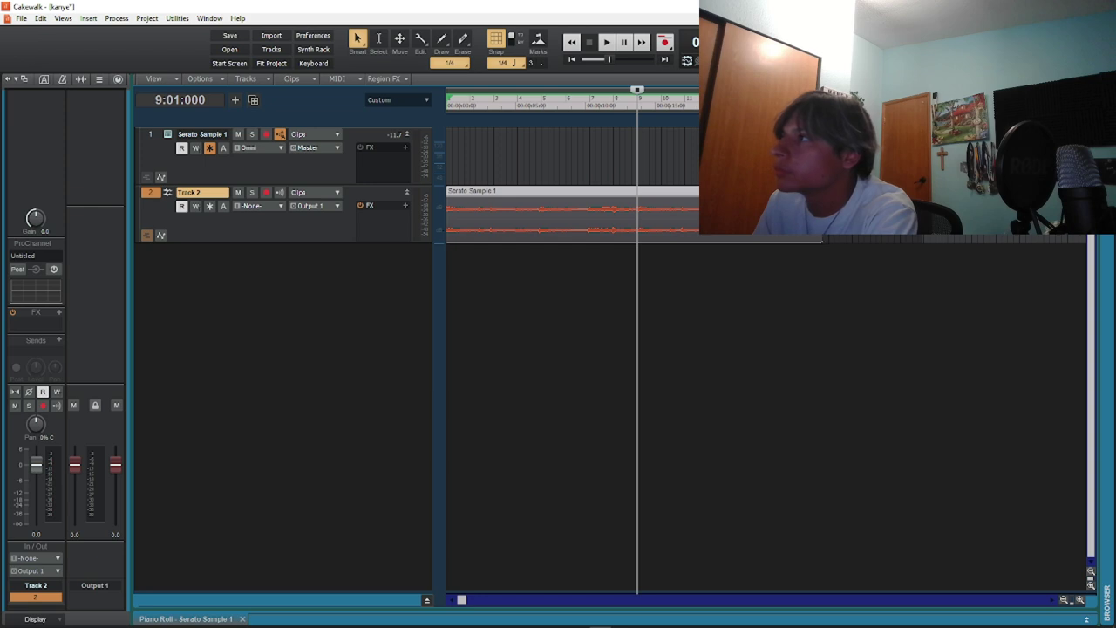
{"action": "key", "text": "Home"}
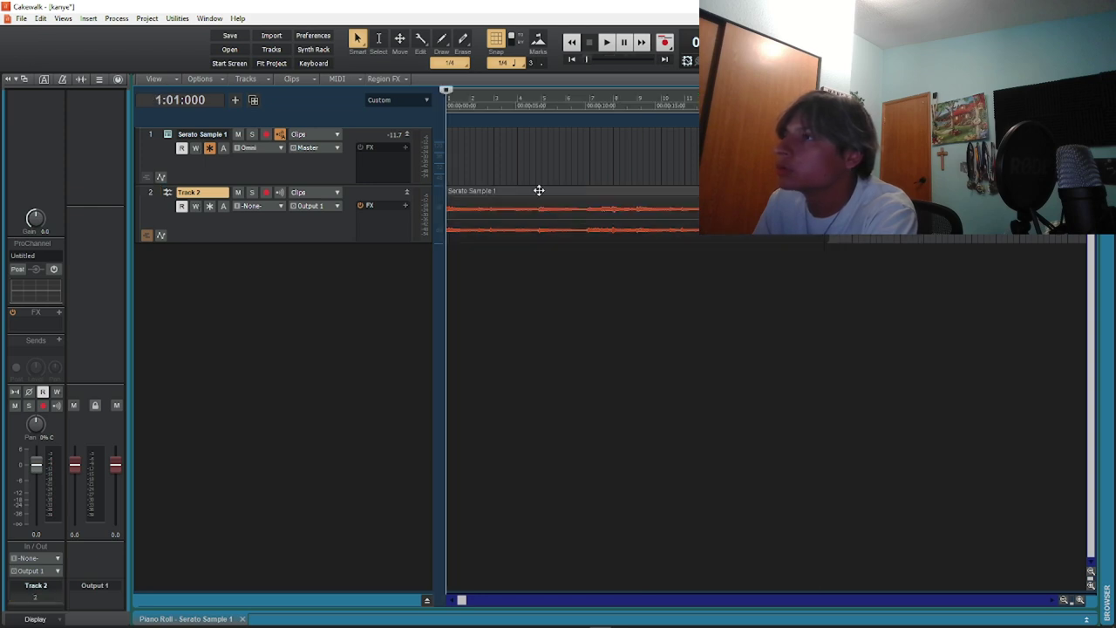
Unfreeze the Serato Sample 1 track and bring up its notes in the piano roll
{"action": "left_click", "coordinate": [212, 149]}
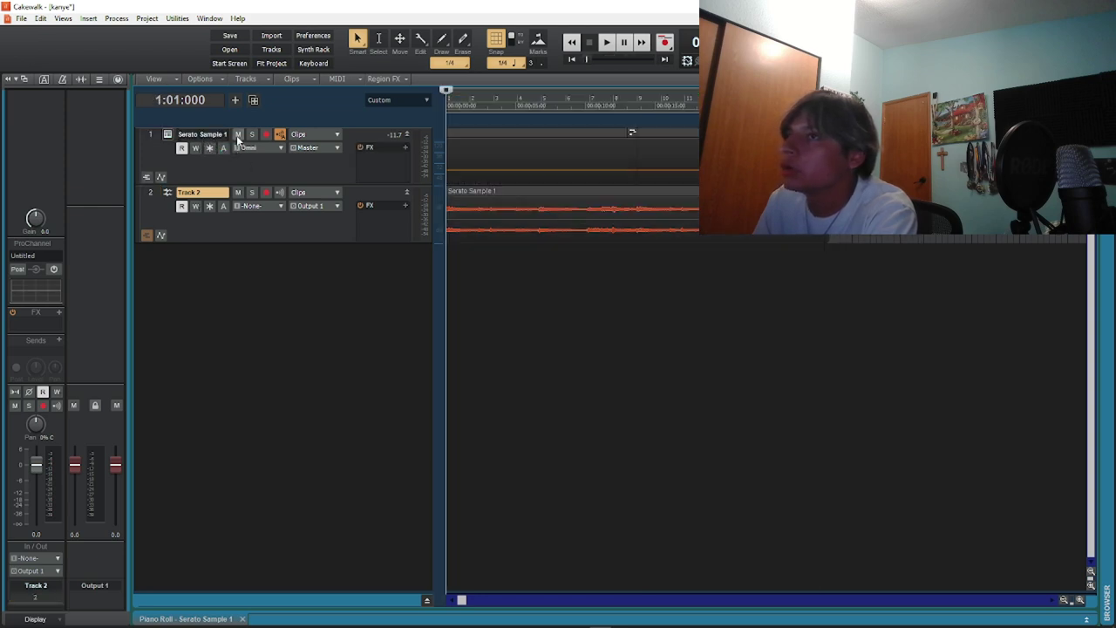
{"action": "left_click", "coordinate": [469, 160]}
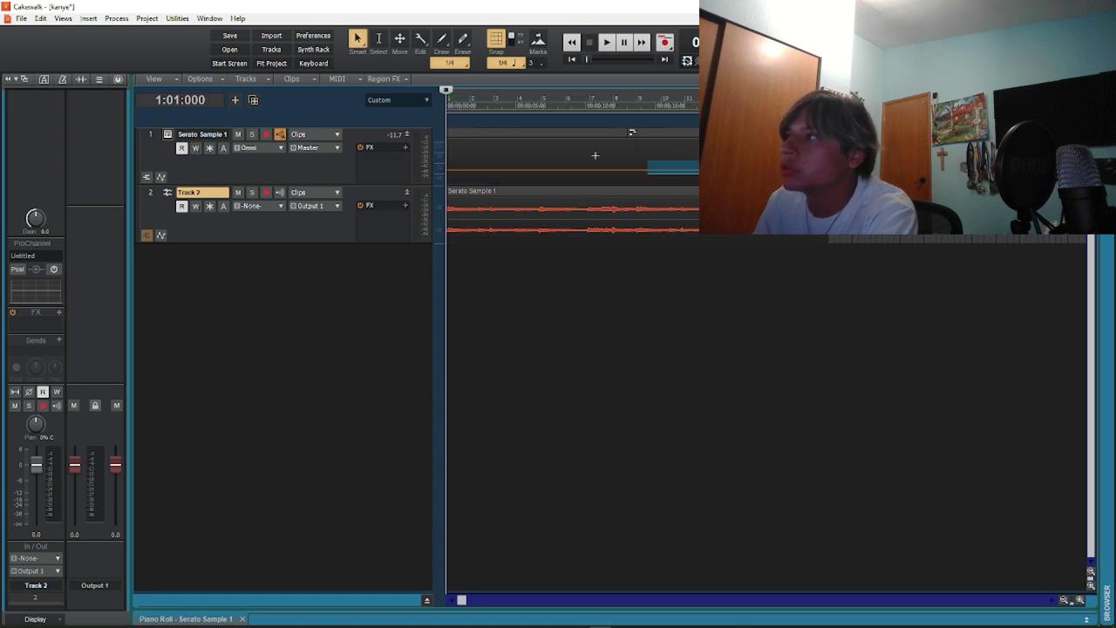
{"action": "right_click", "coordinate": [534, 156]}
{"action": "left_click", "coordinate": [536, 174]}
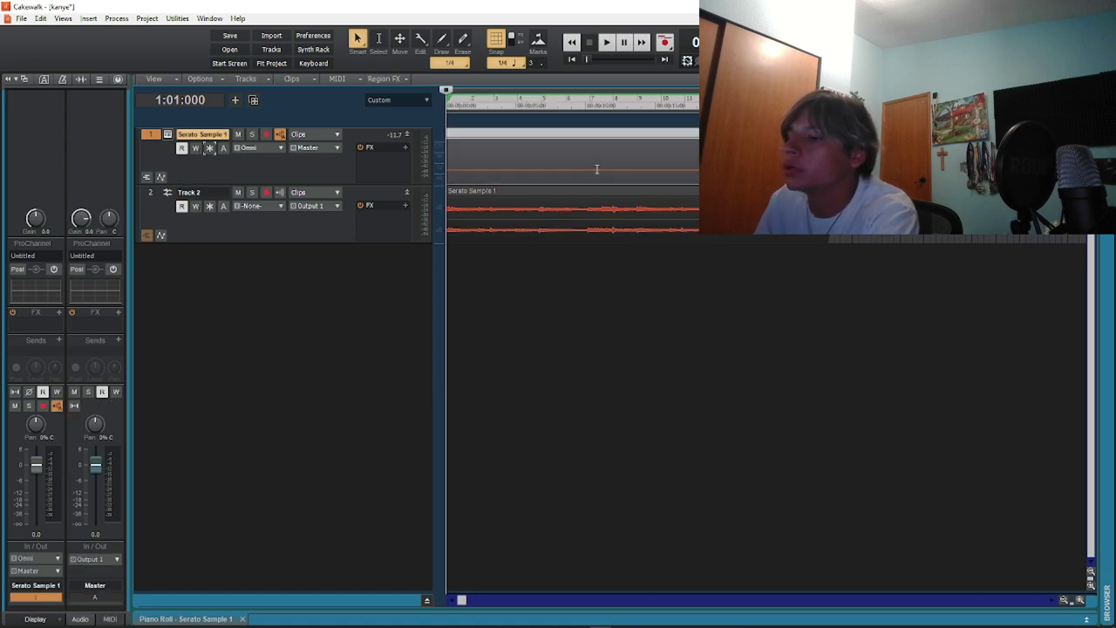
{"action": "left_click", "coordinate": [803, 281]}
{"action": "key", "text": "space"}
{"action": "key", "text": "d"}
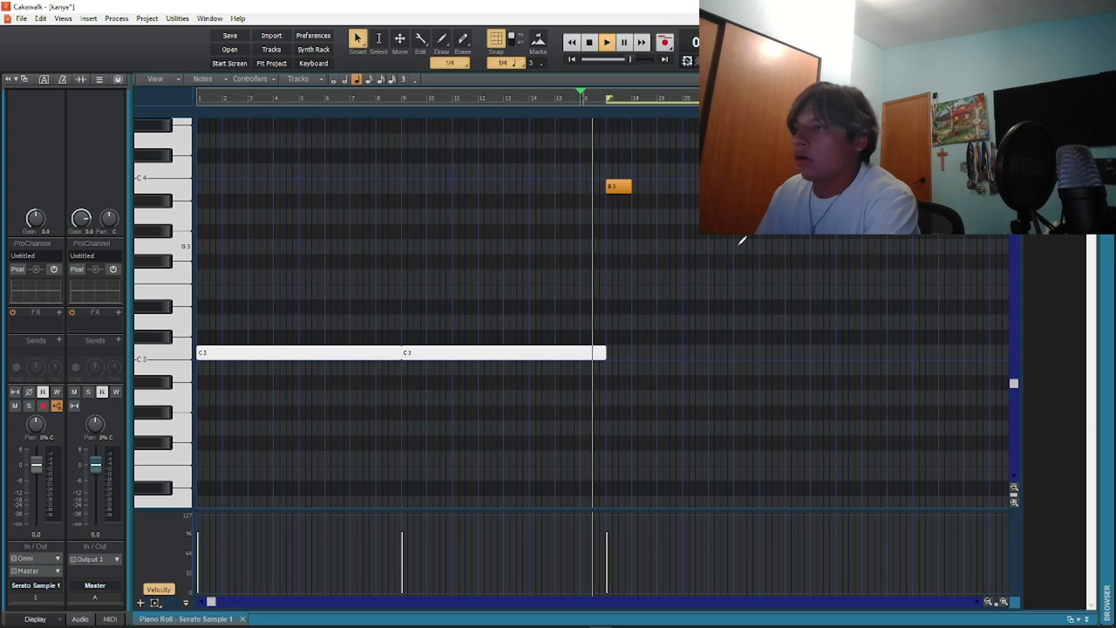
Audition the B3 note at measure 17 and lengthen it to two measures, ending at measure 19
{"action": "scroll", "coordinate": [631, 232], "scroll_direction": "up", "scroll_amount": 1, "text": "ctrl"}
{"action": "scroll", "coordinate": [494, 228], "scroll_direction": "up", "scroll_amount": 3}
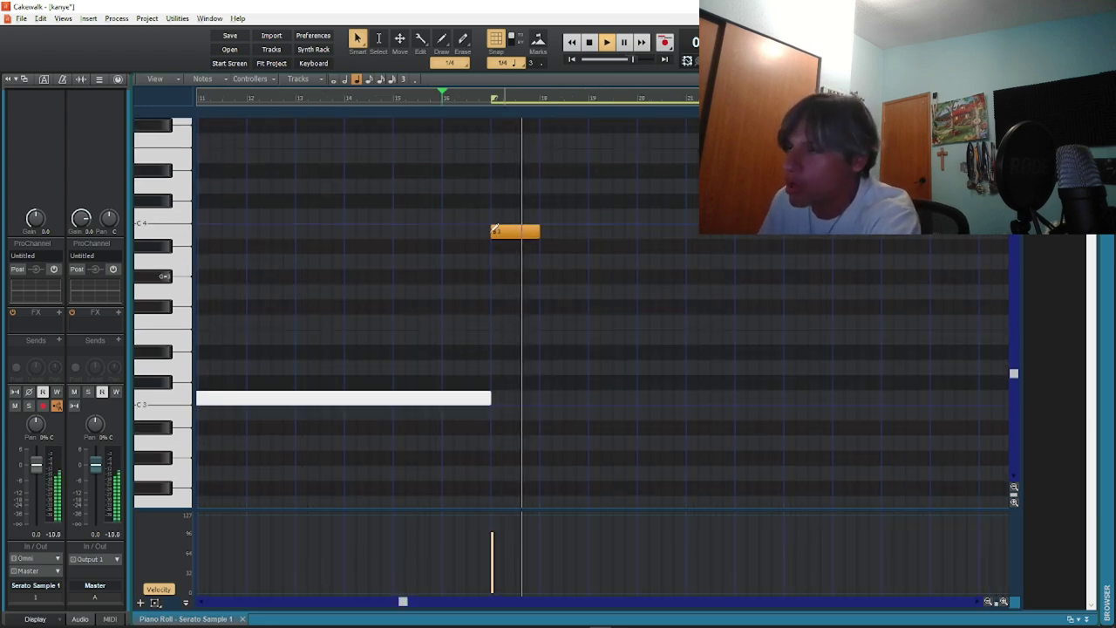
{"action": "key", "text": "space"}
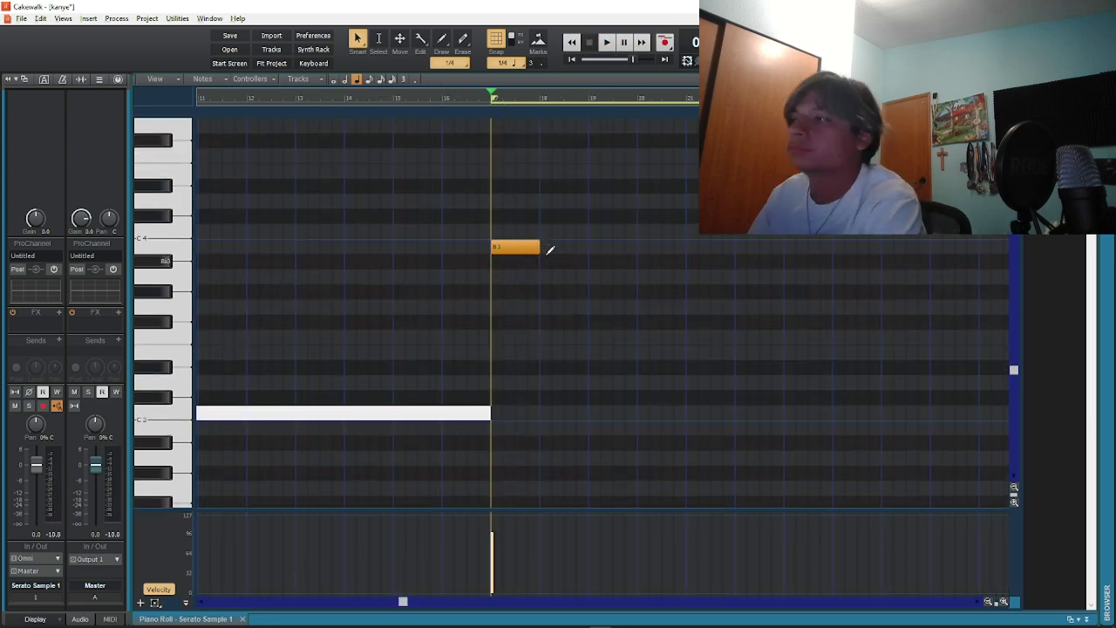
{"action": "key", "text": "space"}
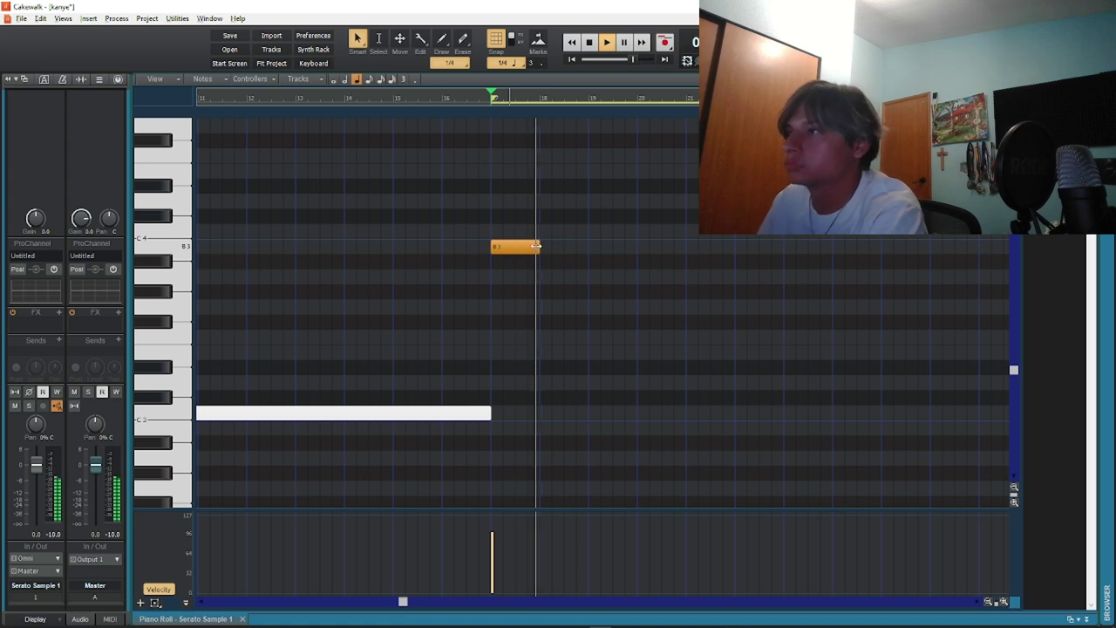
{"action": "left_click_drag", "start_coordinate": [538, 246], "coordinate": [591, 252]}
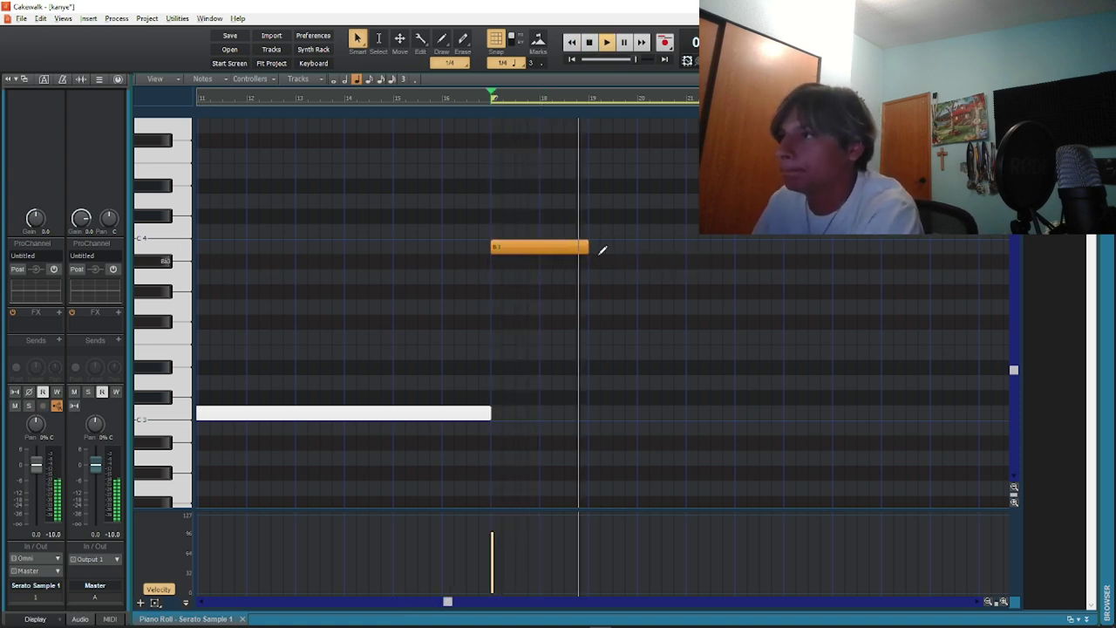
Add a C4 note at measure 19 and lengthen it during playback to end at measure 21
{"action": "key", "text": "space"}
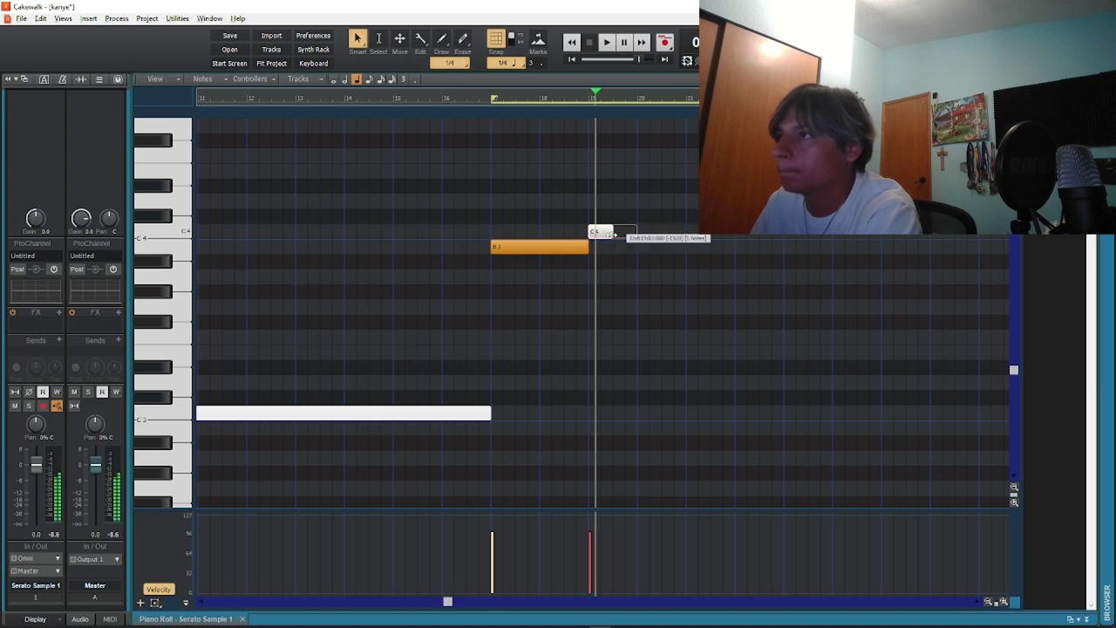
{"action": "left_click", "coordinate": [618, 233]}
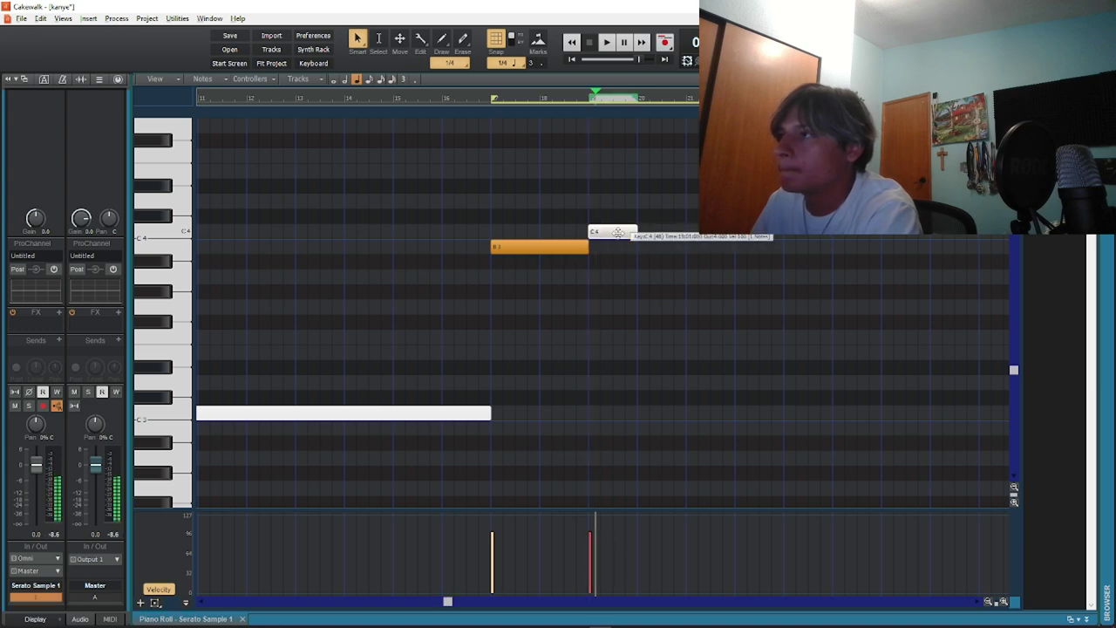
{"action": "left_click", "coordinate": [639, 209]}
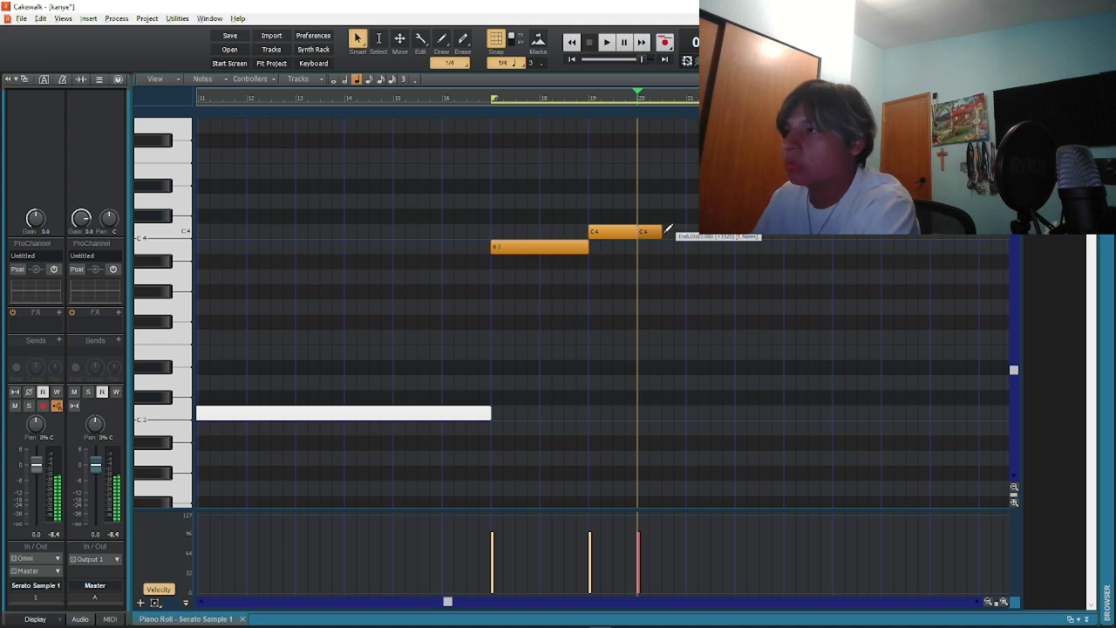
{"action": "key", "text": "space"}
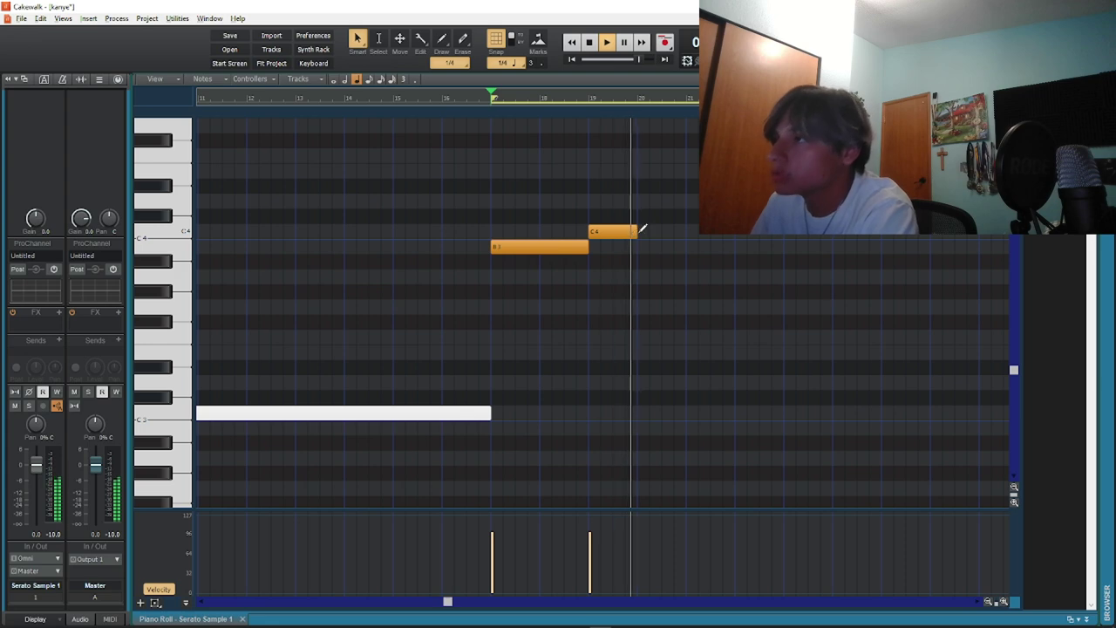
{"action": "left_click_drag", "start_coordinate": [637, 225], "coordinate": [689, 229]}
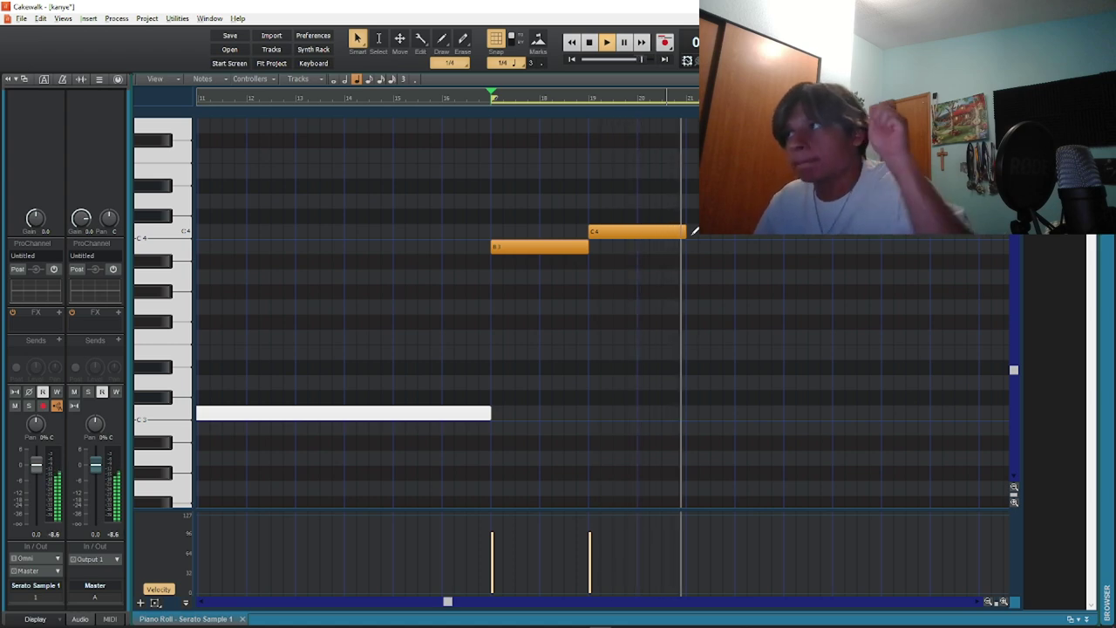
Draw a G3 note at measure 21, audition it, and lengthen it to end at measure 25
{"action": "key", "text": "space"}
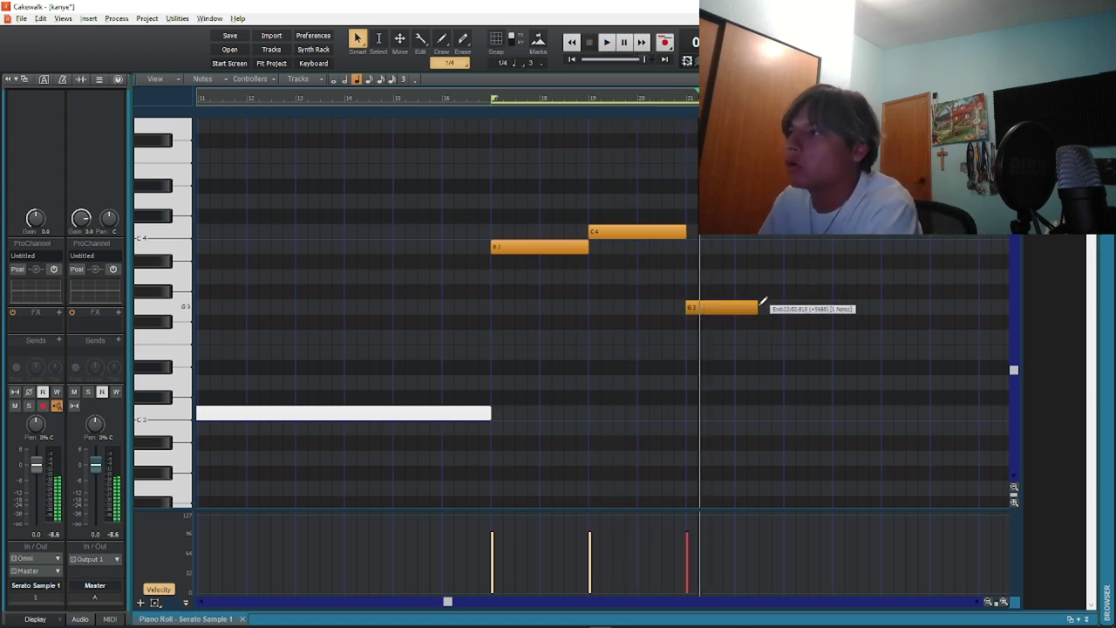
{"action": "left_click_drag", "start_coordinate": [785, 306], "coordinate": [784, 305]}
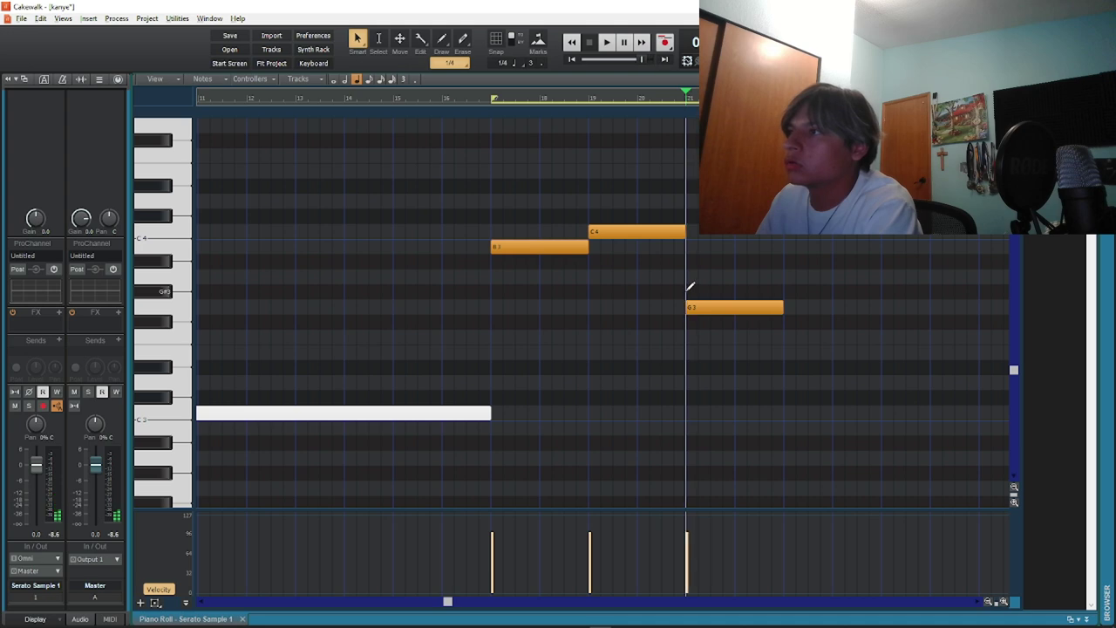
{"action": "key", "text": "space"}
{"action": "left_click", "coordinate": [689, 307]}
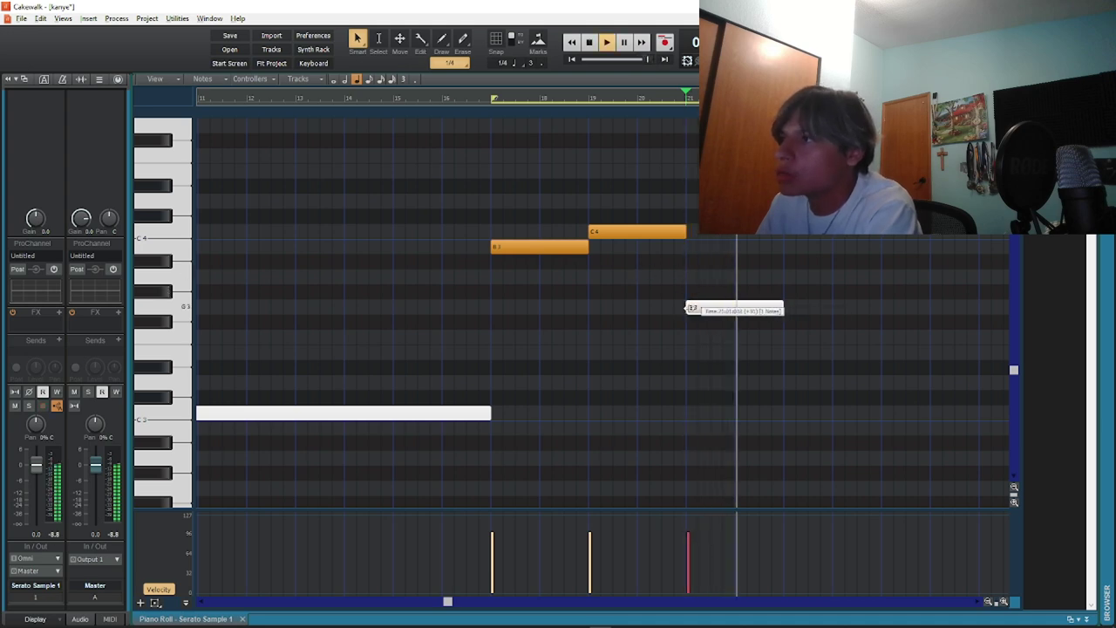
{"action": "left_click_drag", "start_coordinate": [686, 308], "coordinate": [718, 309]}
{"action": "key", "text": "space"}
{"action": "key", "text": "space"}
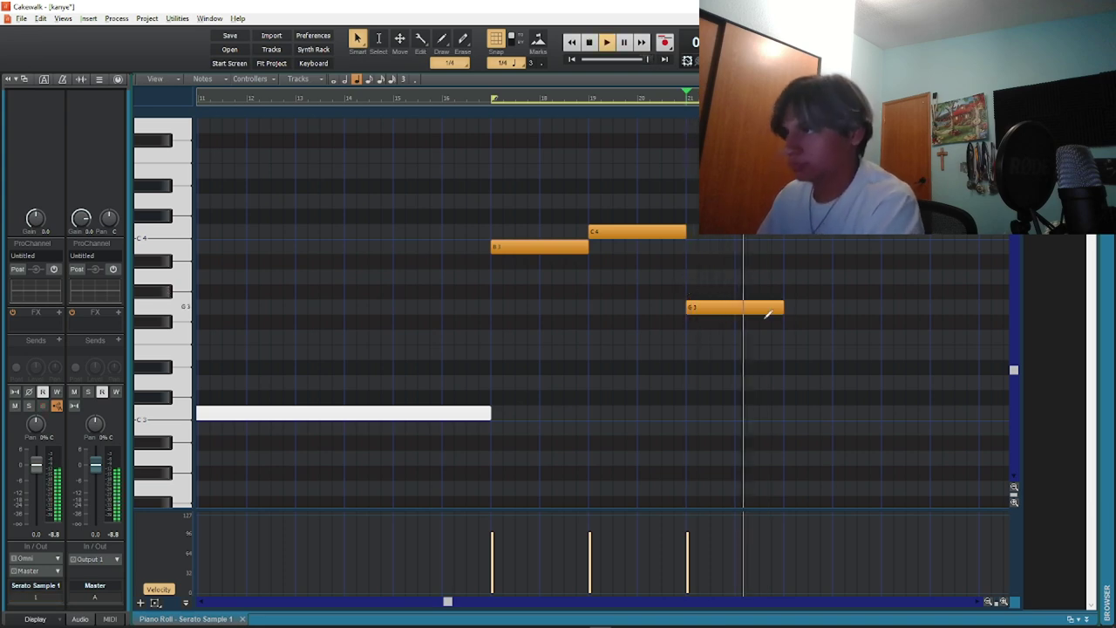
{"action": "left_click_drag", "start_coordinate": [783, 309], "coordinate": [881, 308]}
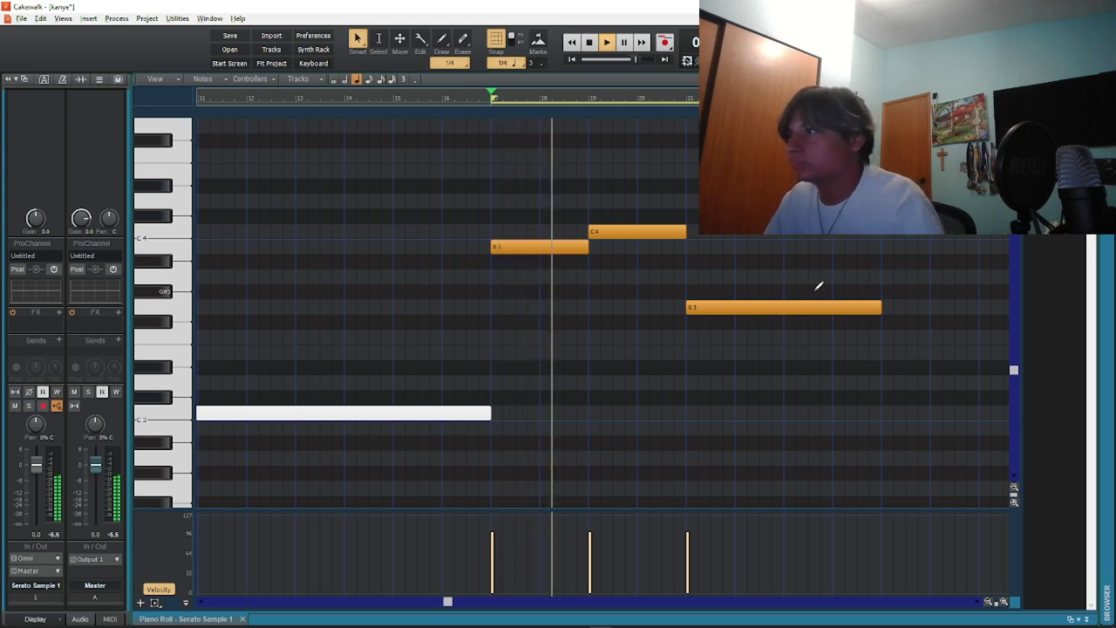
Shorten the G3 note to end at measure 24 and place a one-measure Bb3 note after it
{"action": "left_click_drag", "start_coordinate": [835, 293], "coordinate": [888, 288]}
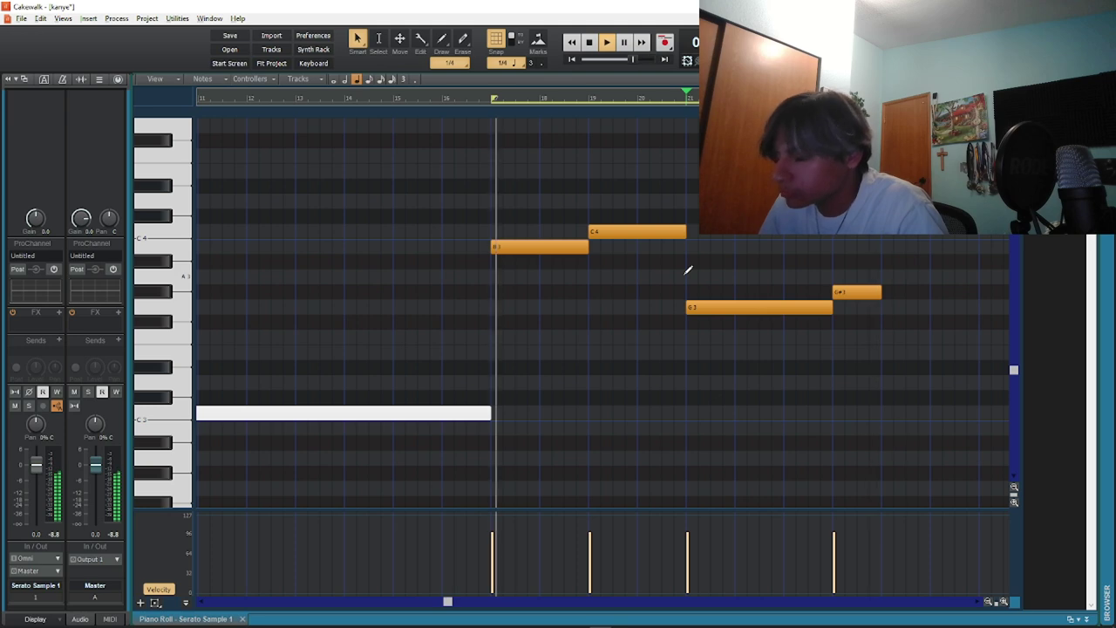
{"action": "left_click_drag", "start_coordinate": [840, 295], "coordinate": [851, 280]}
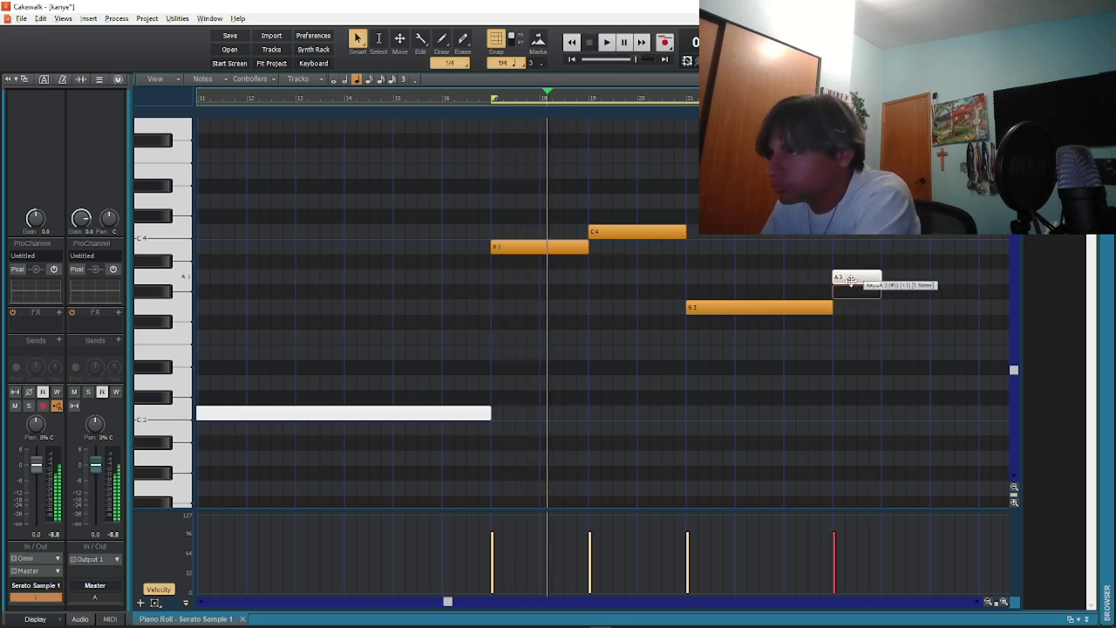
{"action": "left_click", "coordinate": [834, 262]}
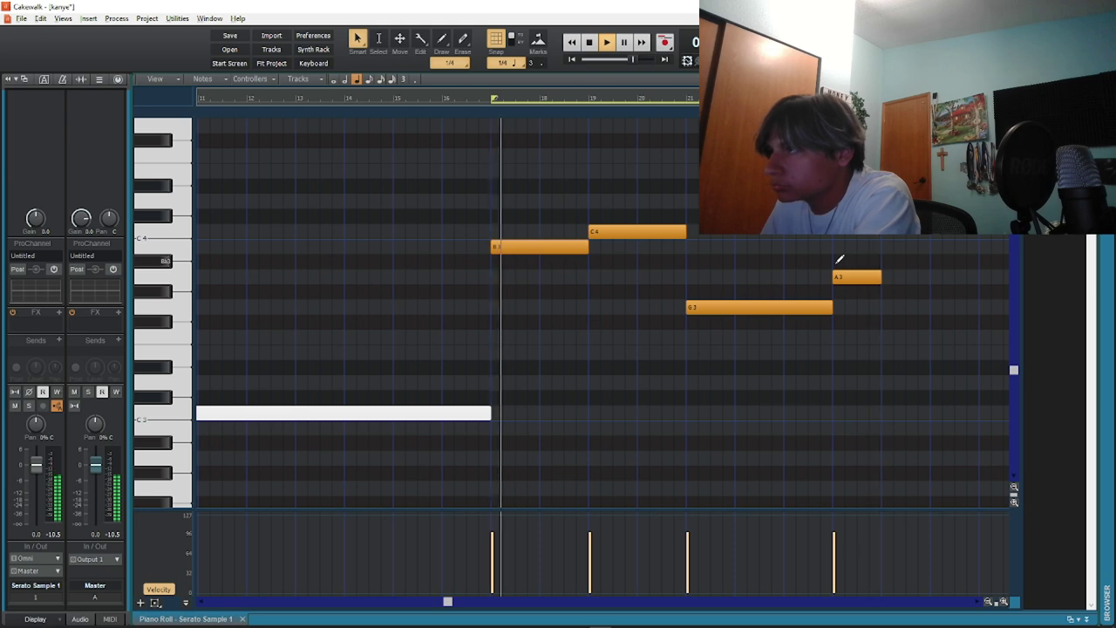
{"action": "left_click_drag", "start_coordinate": [852, 278], "coordinate": [839, 263]}
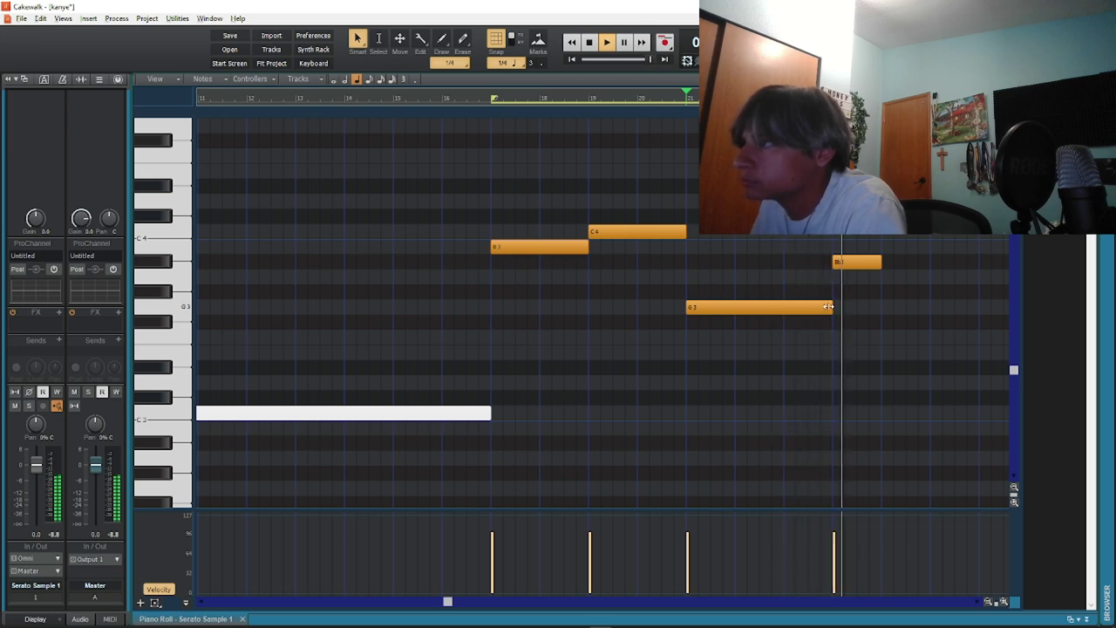
Shorten the G3 note to beat 2 of measure 23 and fill the gap before Bb3 with an F#3 note
{"action": "mouse_move", "coordinate": [829, 306]}
{"action": "left_mouse_down"}
{"action": "mouse_move", "coordinate": [785, 307]}
{"action": "mouse_move", "coordinate": [834, 280]}
{"action": "left_mouse_up"}
{"action": "key", "text": "space"}
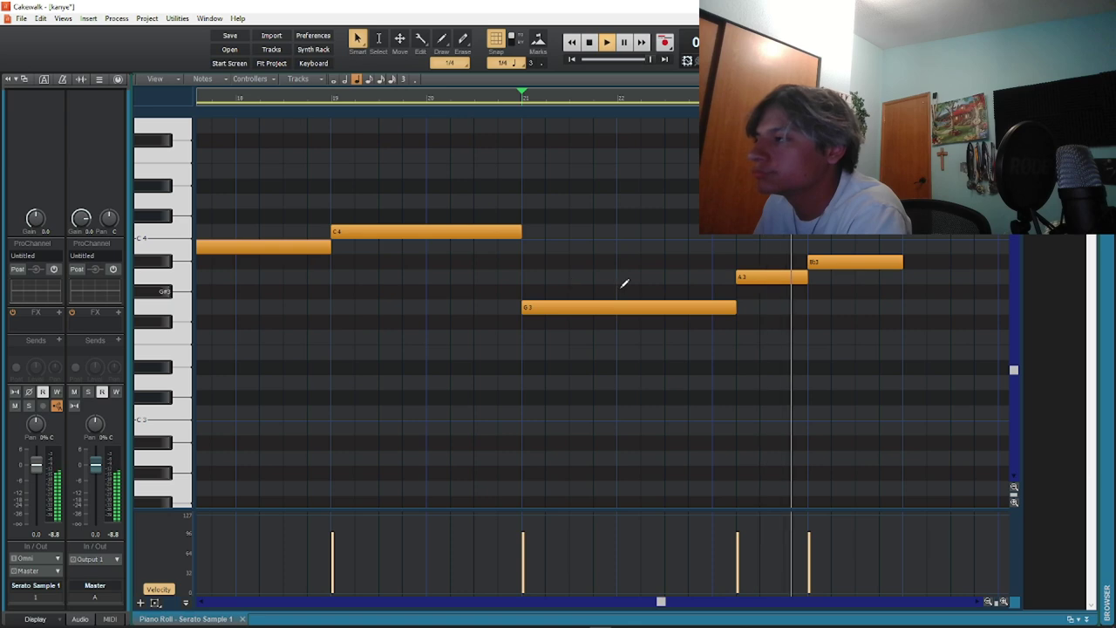
{"action": "left_click_drag", "start_coordinate": [773, 279], "coordinate": [772, 321]}
{"action": "key", "text": "space"}
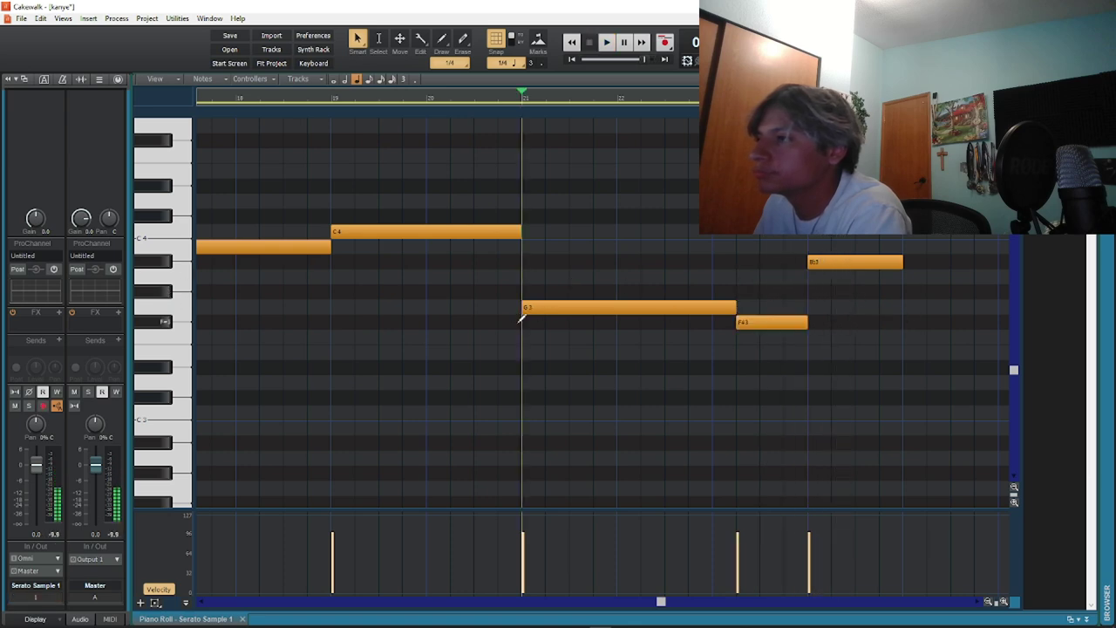
{"action": "key", "text": "space"}
Place a half-measure Bb3 note directly before the Bb3 at measure 24 and audition the phrase from measure 21
{"action": "key", "text": "d"}
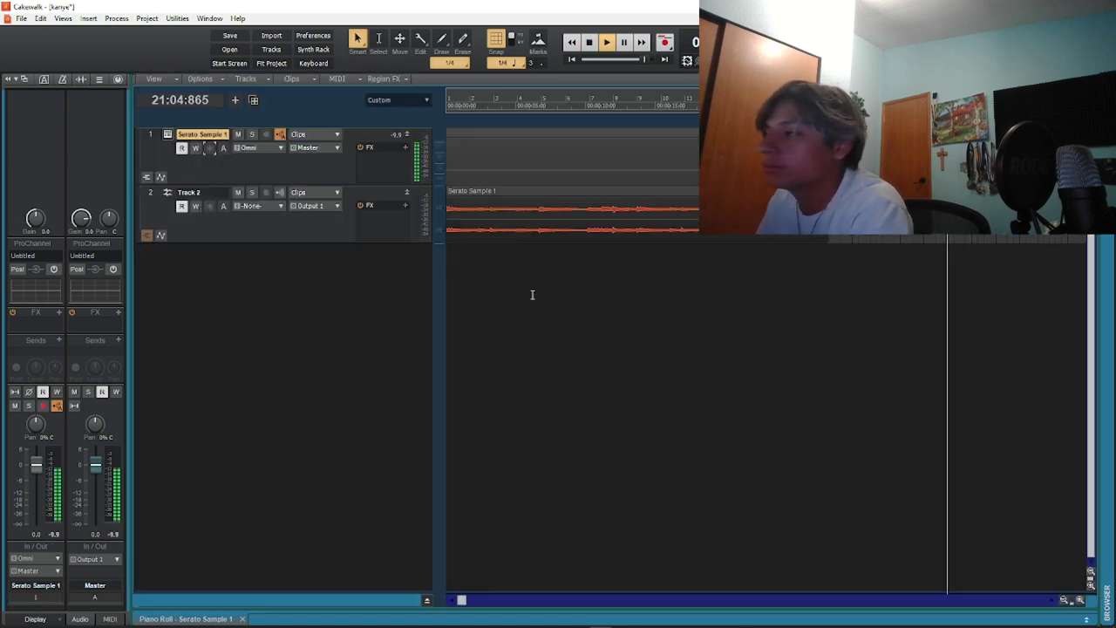
{"action": "key", "text": "d"}
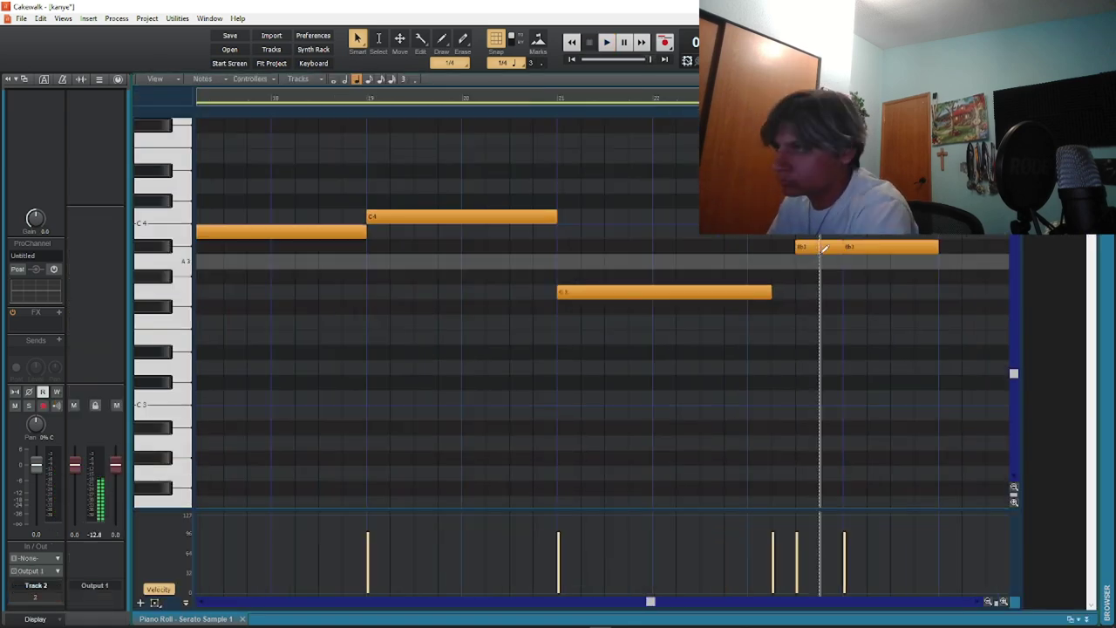
{"action": "left_click", "coordinate": [820, 249], "text": "alt"}
{"action": "left_click_drag", "start_coordinate": [808, 247], "coordinate": [843, 246]}
{"action": "right_click", "coordinate": [827, 247]}
{"action": "key", "text": "space"}
{"action": "key", "text": "space"}
{"action": "scroll", "coordinate": [775, 298], "scroll_direction": "up", "scroll_amount": 4}
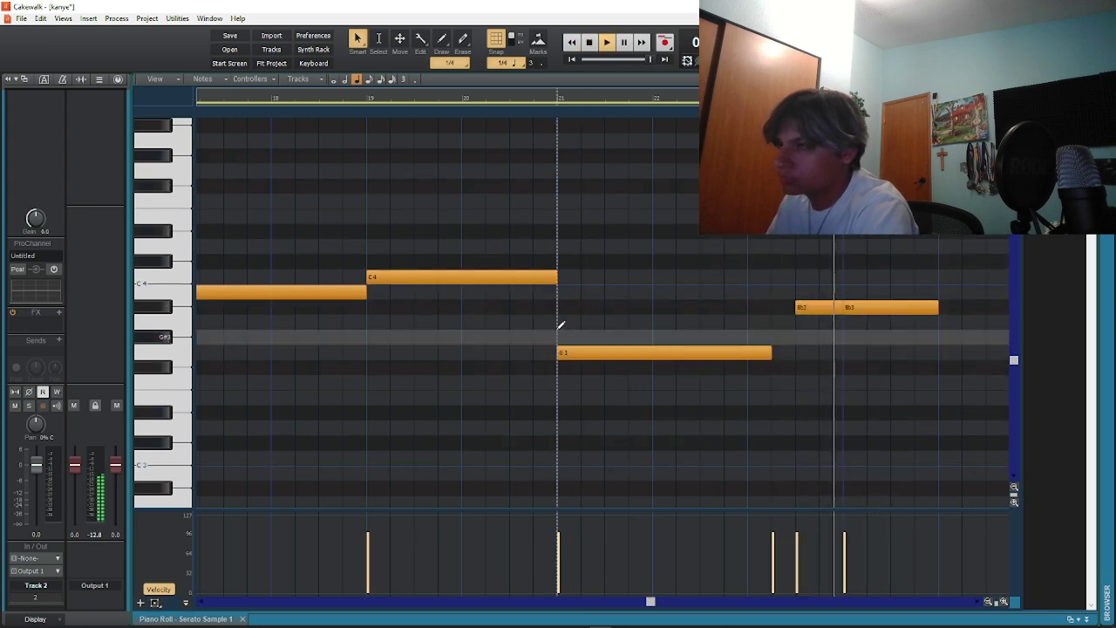
{"action": "left_click", "coordinate": [560, 326]}
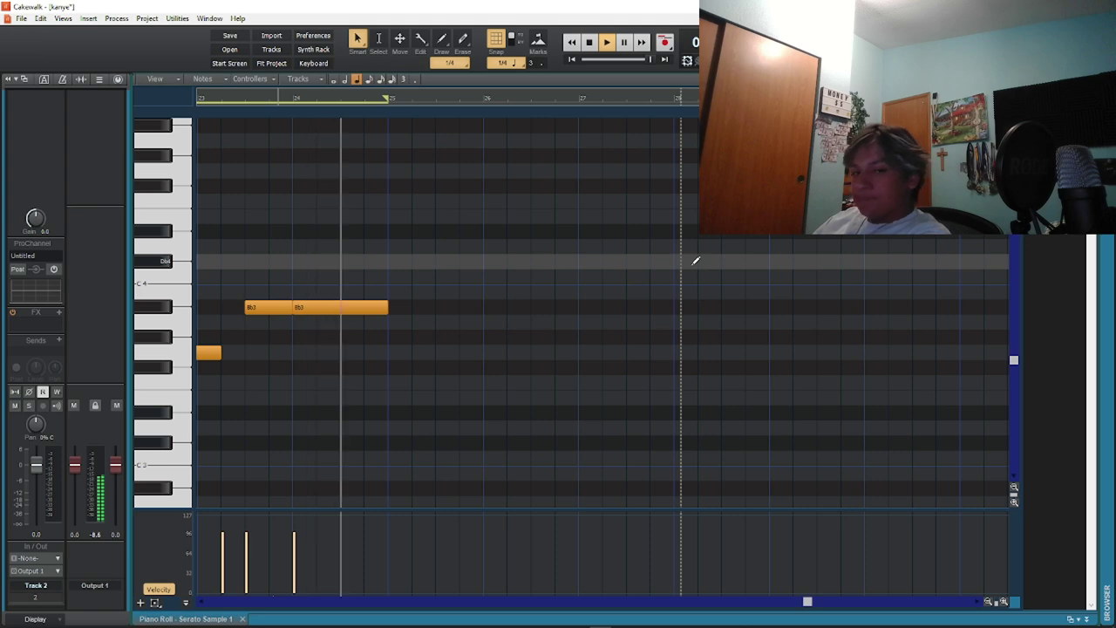
Move the phrase at measure 17 four measures later and fill the gap with two-measure B3 and C4 notes
{"action": "key", "text": "d"}
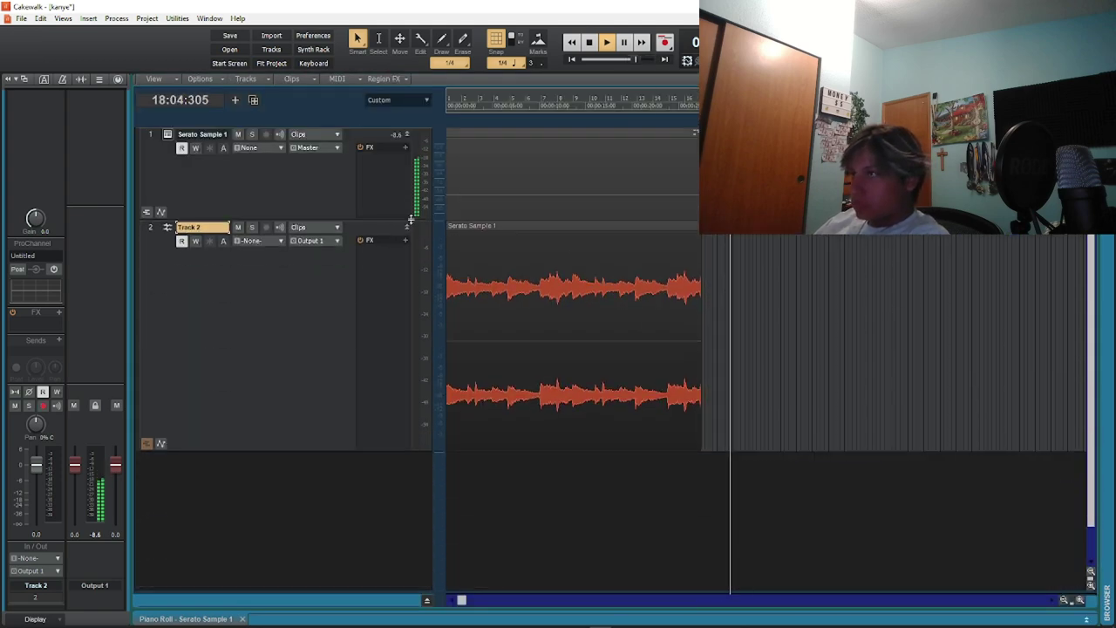
{"action": "key", "text": "d"}
{"action": "scroll", "coordinate": [554, 293], "scroll_direction": "down", "scroll_amount": 2, "text": "ctrl"}
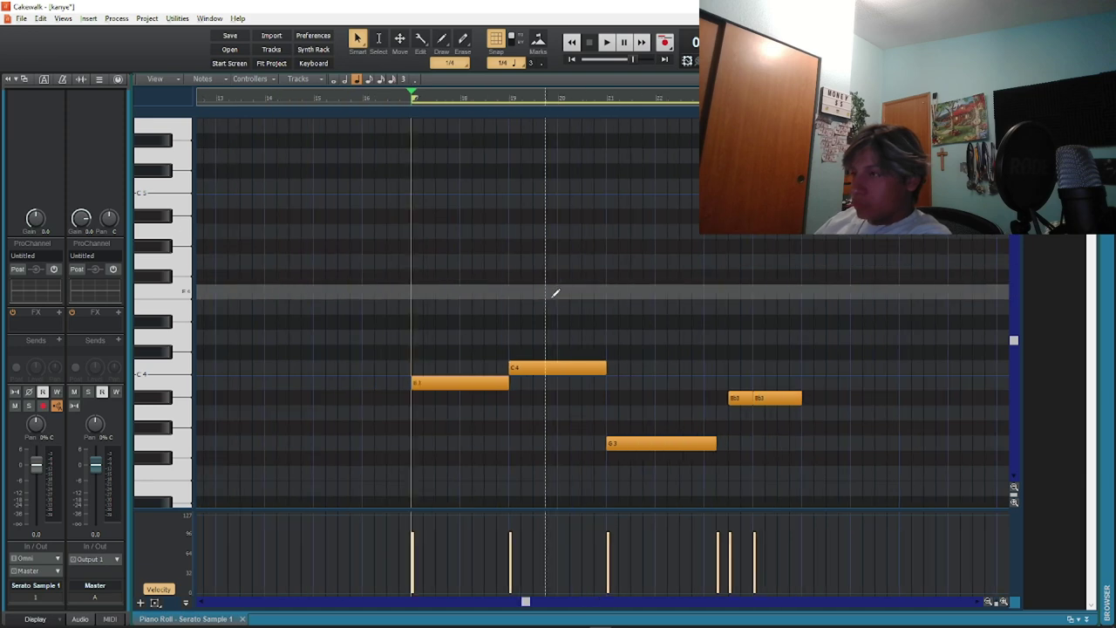
{"action": "key", "text": "d"}
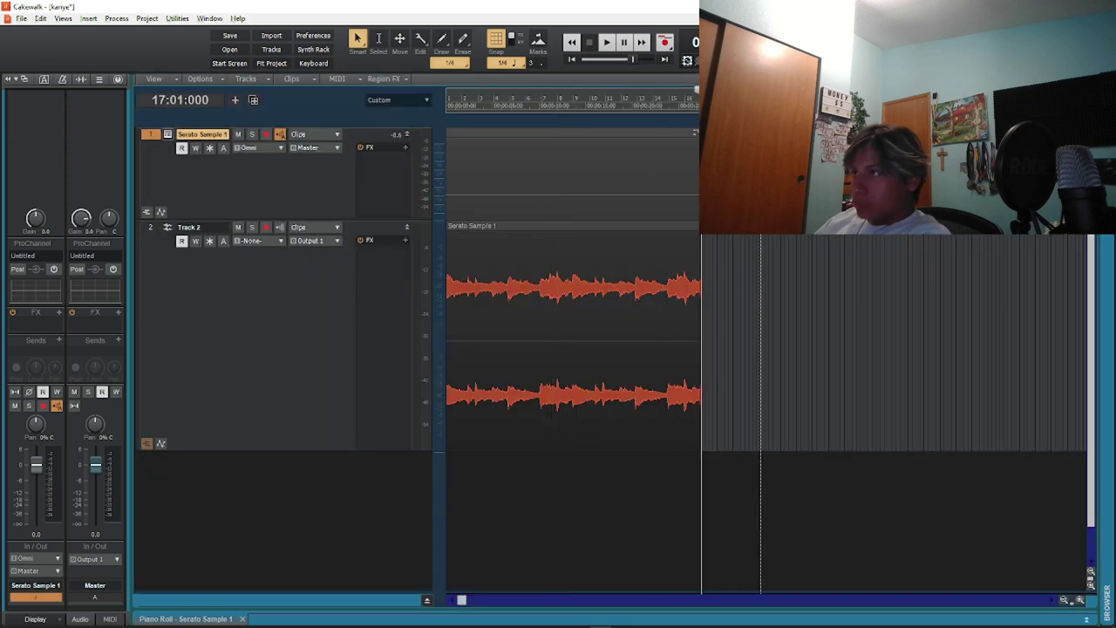
{"action": "key", "text": "d"}
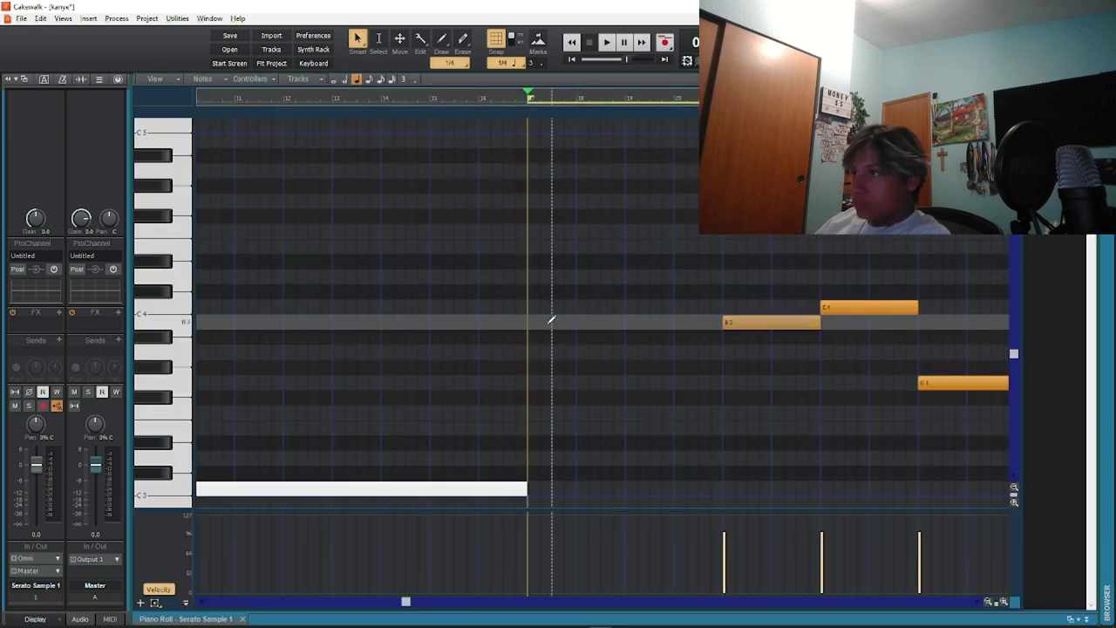
{"action": "left_click_drag", "start_coordinate": [534, 319], "coordinate": [723, 309]}
{"action": "left_click", "coordinate": [629, 305]}
Shift the ending phrase another four measures, repeat the B3–C4 pair so pairs start at measures 17, 21 and 25, and play it
{"action": "key", "text": "d"}
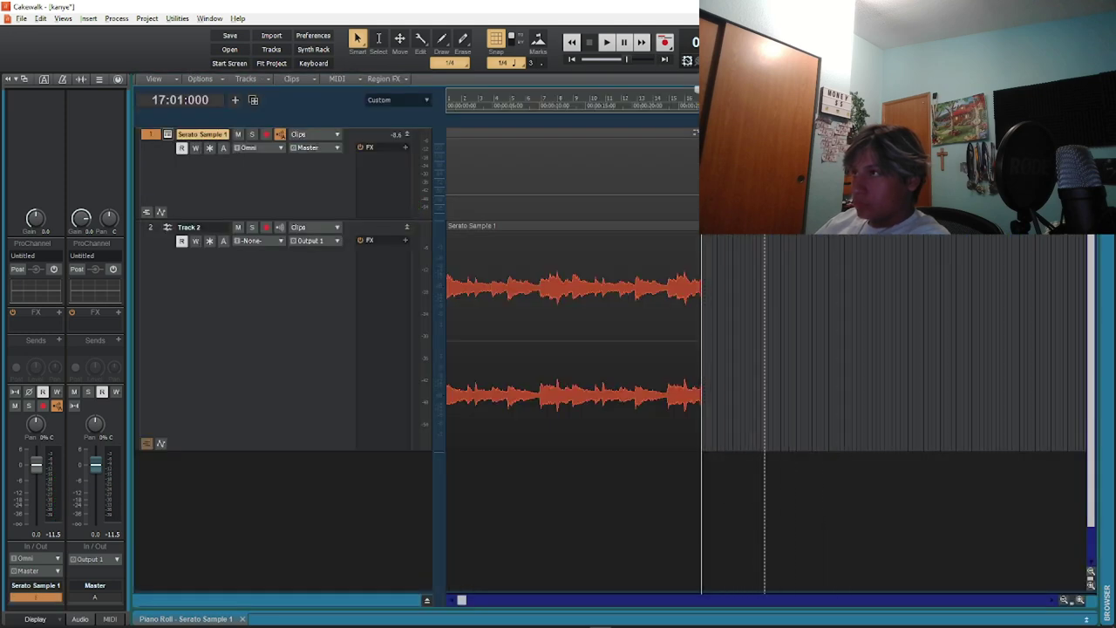
{"action": "right_click", "coordinate": [852, 174]}
{"action": "left_click", "coordinate": [891, 371]}
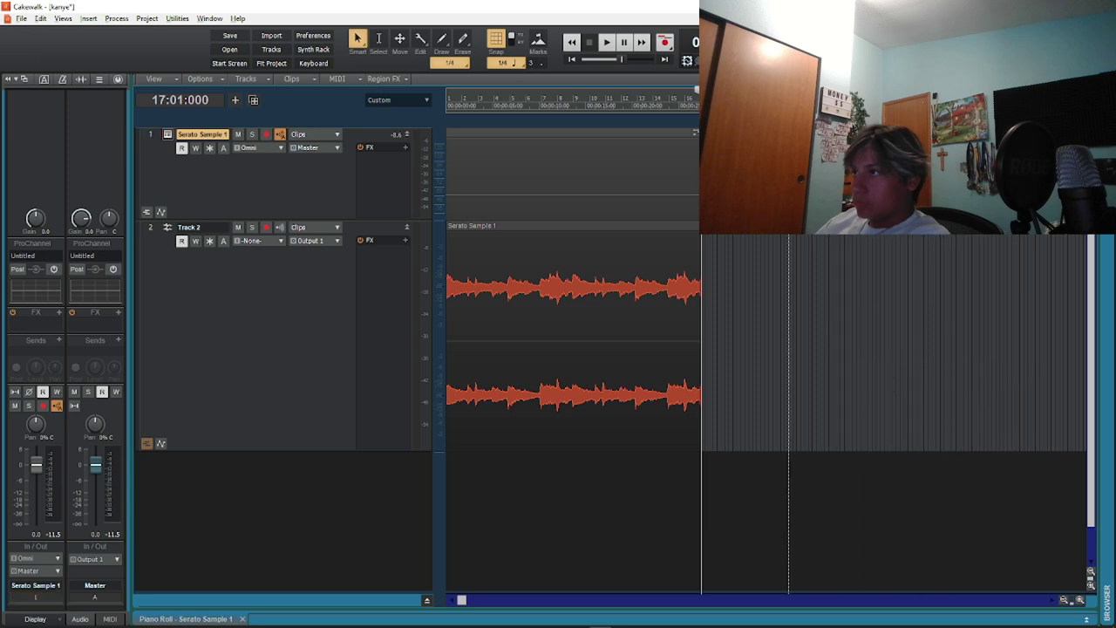
{"action": "double_click", "coordinate": [789, 174]}
{"action": "left_click_drag", "start_coordinate": [591, 326], "coordinate": [398, 326]}
{"action": "left_click", "coordinate": [391, 307]}
{"action": "key", "text": "space"}
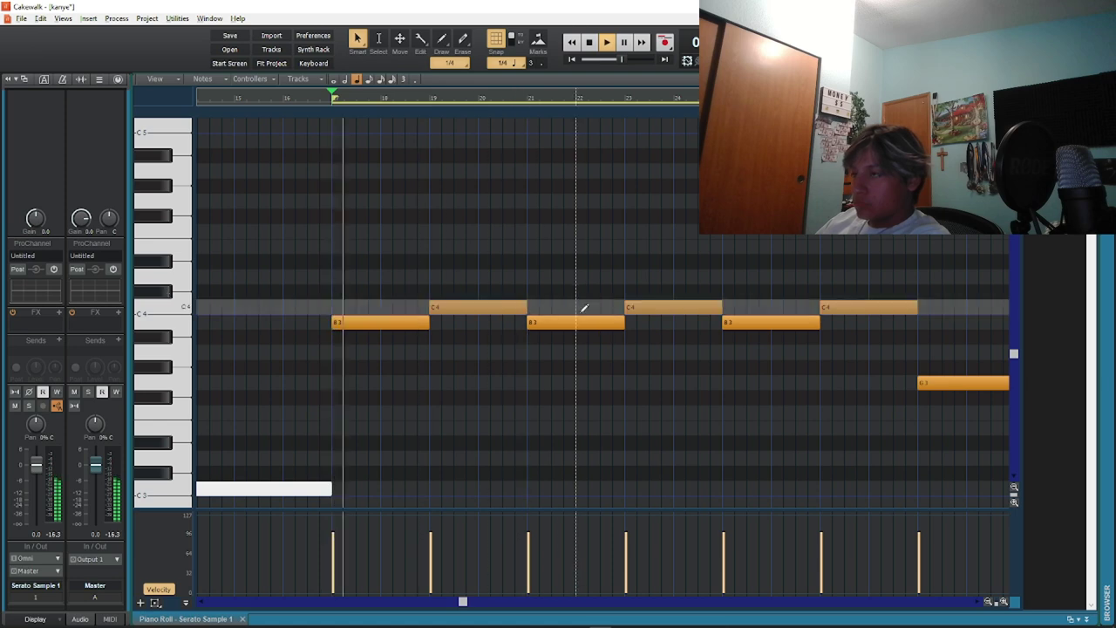
Raise the B3 note at measure 21 to F4, lower it to E4, and audition the phrase from measure 19
{"action": "left_click_drag", "start_coordinate": [575, 322], "coordinate": [571, 232]}
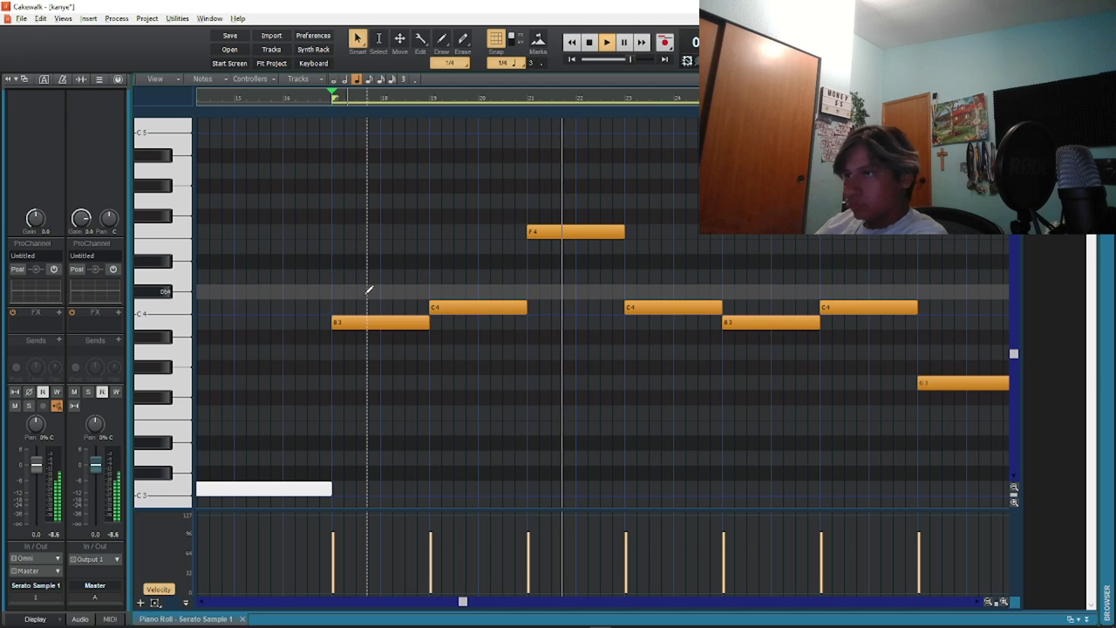
{"action": "left_click_drag", "start_coordinate": [530, 232], "coordinate": [530, 247]}
{"action": "key", "text": "space"}
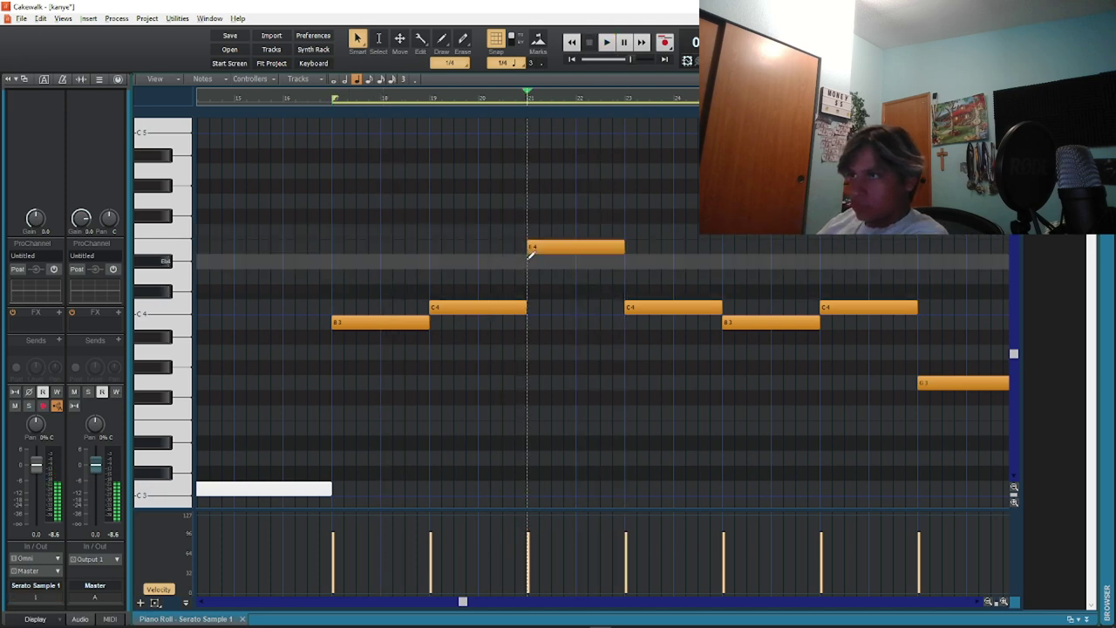
{"action": "left_click", "coordinate": [465, 257]}
{"action": "left_click", "coordinate": [433, 256]}
{"action": "key", "text": "space"}
{"action": "key", "text": "d"}
{"action": "key", "text": "d"}
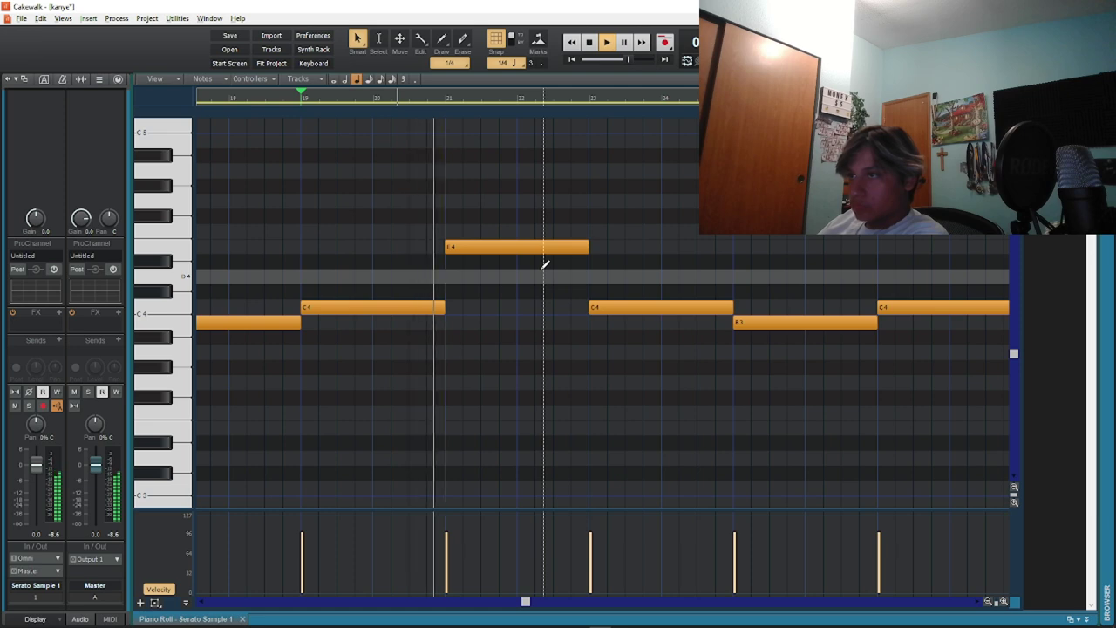
Lower the measure 21 note to Eb4 and on to D4, auditioning each pitch from measure 19
{"action": "left_click_drag", "start_coordinate": [513, 249], "coordinate": [509, 262]}
{"action": "key", "text": "space"}
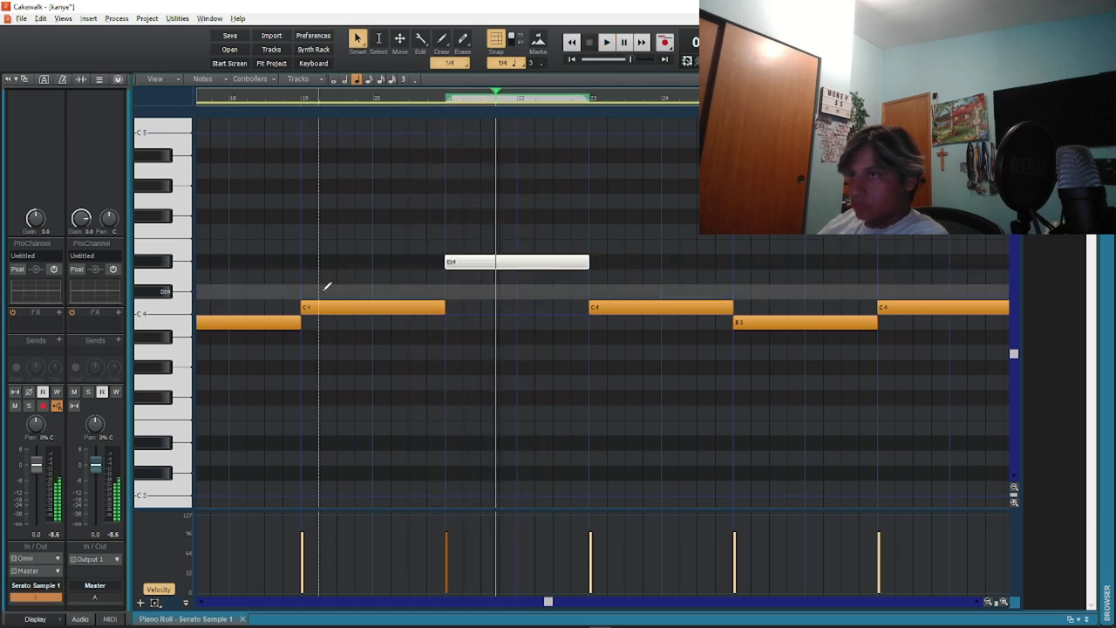
{"action": "left_click", "coordinate": [302, 276]}
{"action": "key", "text": "space"}
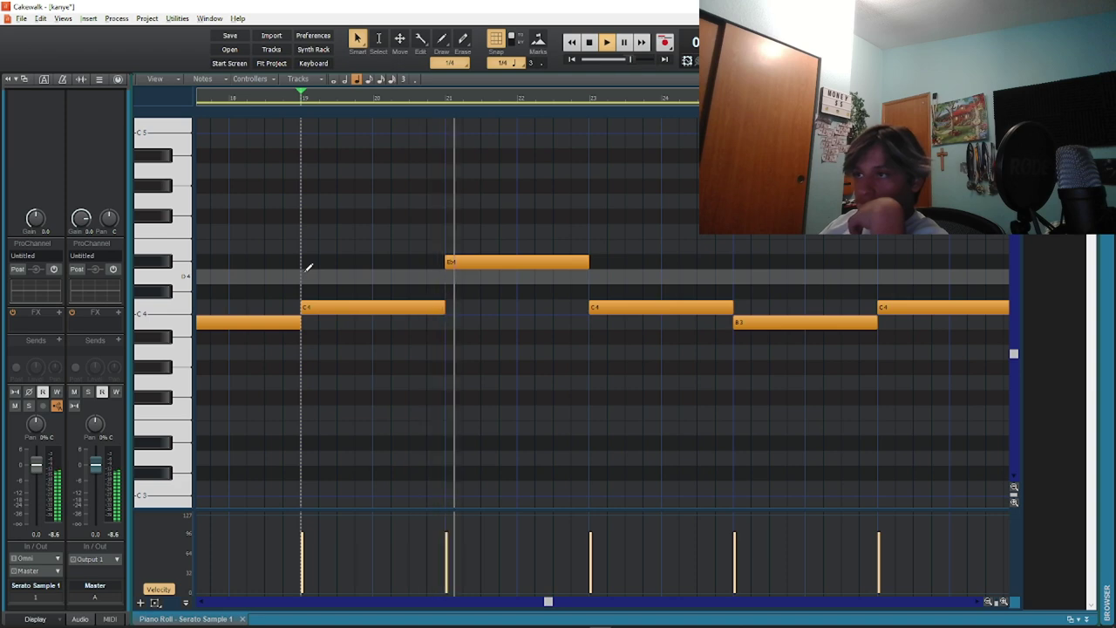
{"action": "left_click_drag", "start_coordinate": [511, 264], "coordinate": [511, 277]}
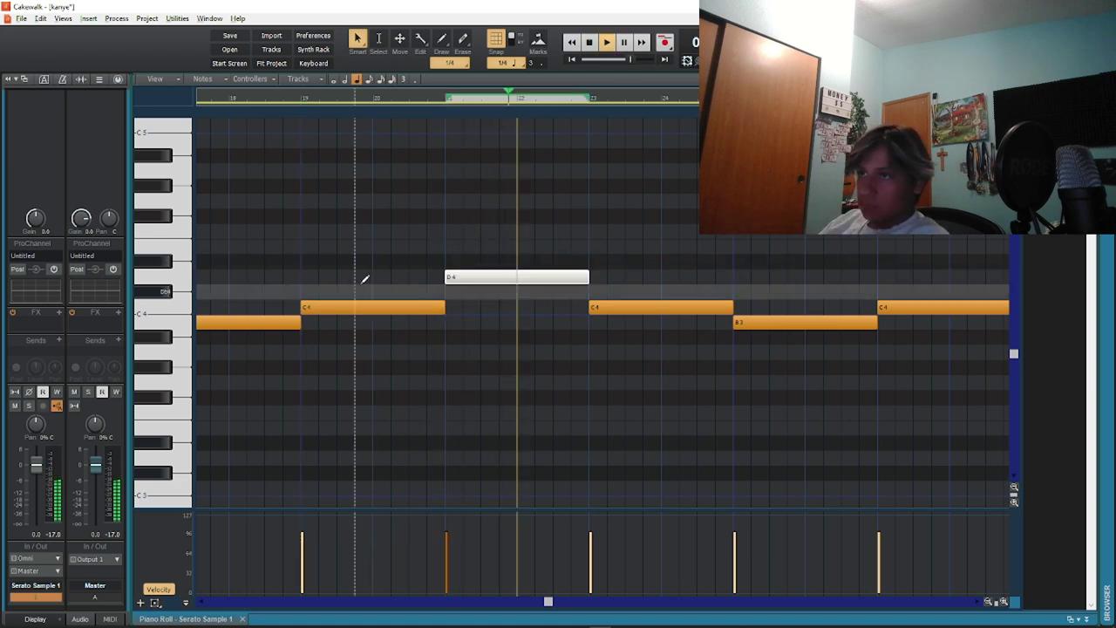
{"action": "left_click", "coordinate": [304, 279]}
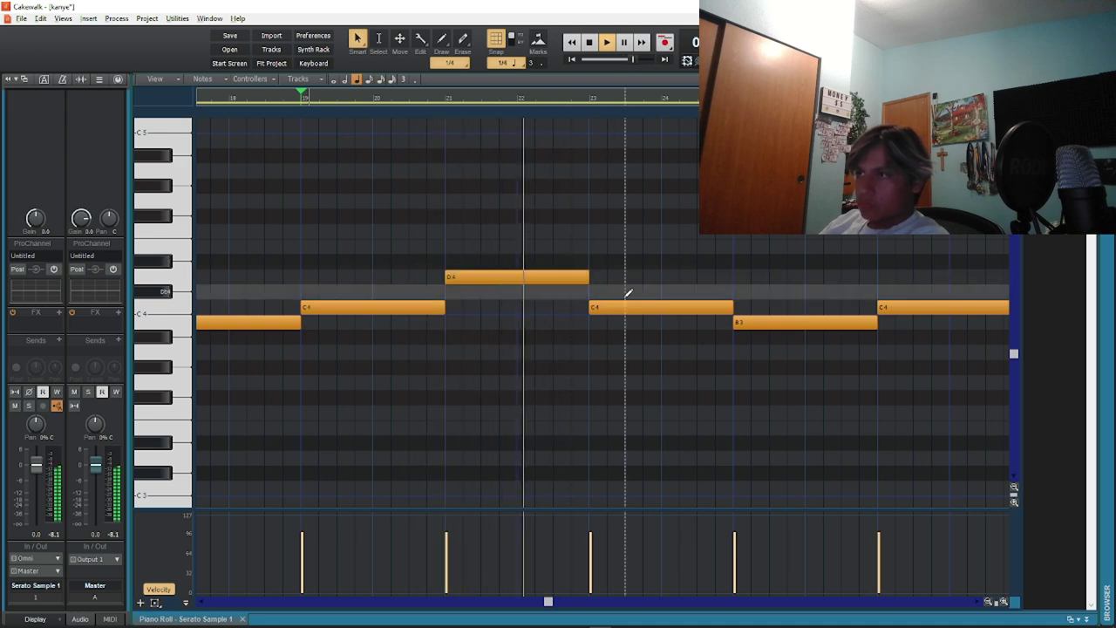
Remove the C4 note at measure 23 and extend the D4 note to measure 25, auditioning it from measure 21
{"action": "left_click_drag", "start_coordinate": [557, 276], "coordinate": [629, 288]}
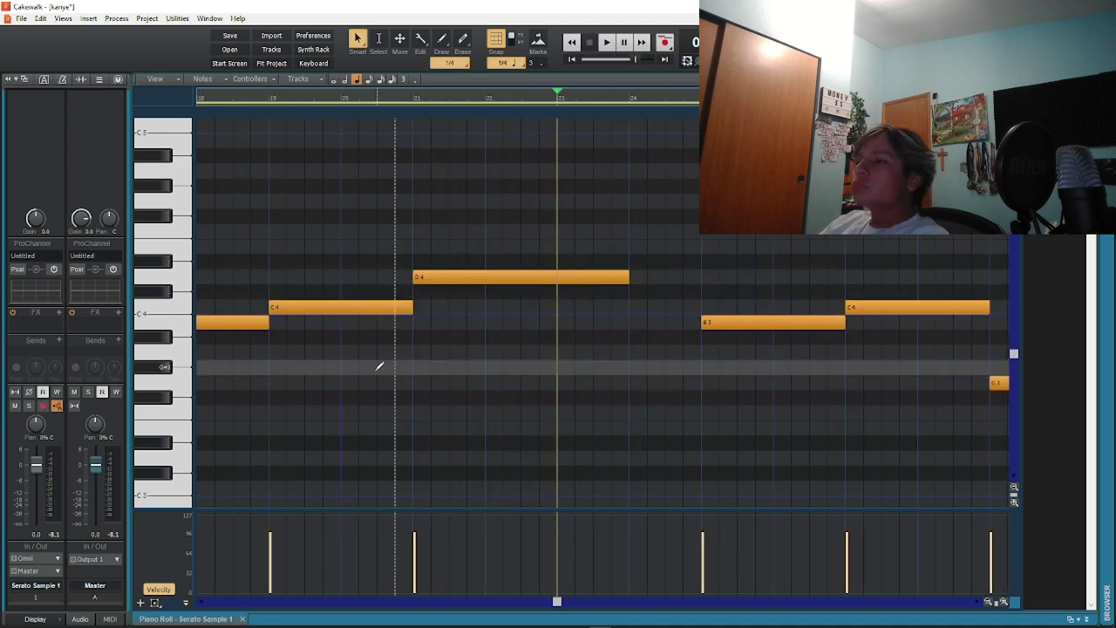
{"action": "left_click", "coordinate": [417, 336]}
{"action": "key", "text": "space"}
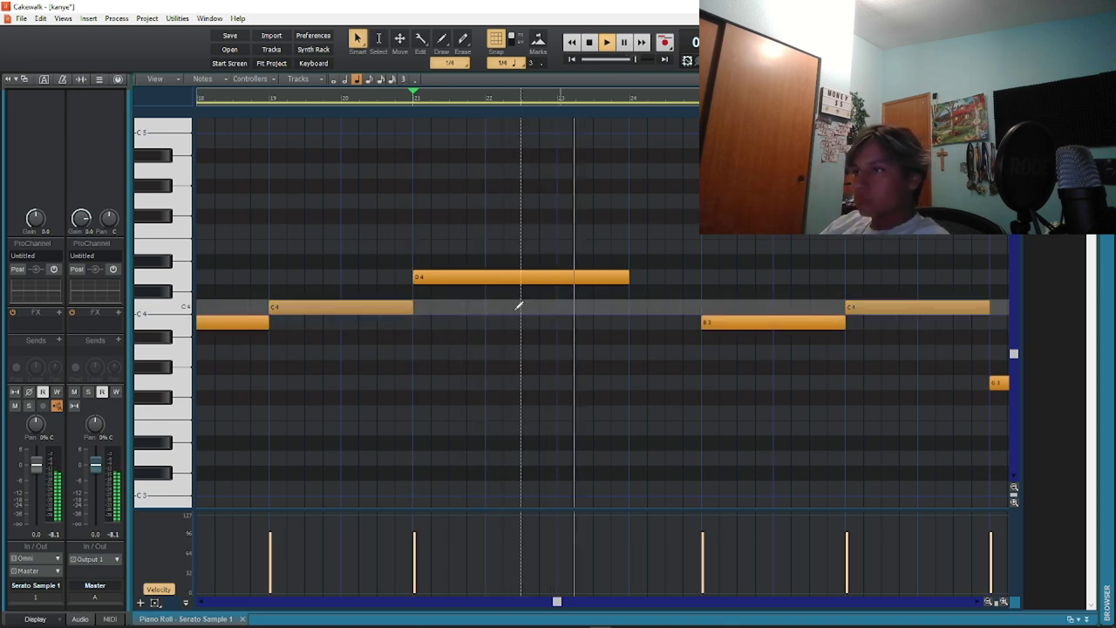
{"action": "left_click_drag", "start_coordinate": [625, 277], "coordinate": [703, 279]}
{"action": "scroll", "coordinate": [672, 331], "scroll_direction": "right", "scroll_amount": 6}
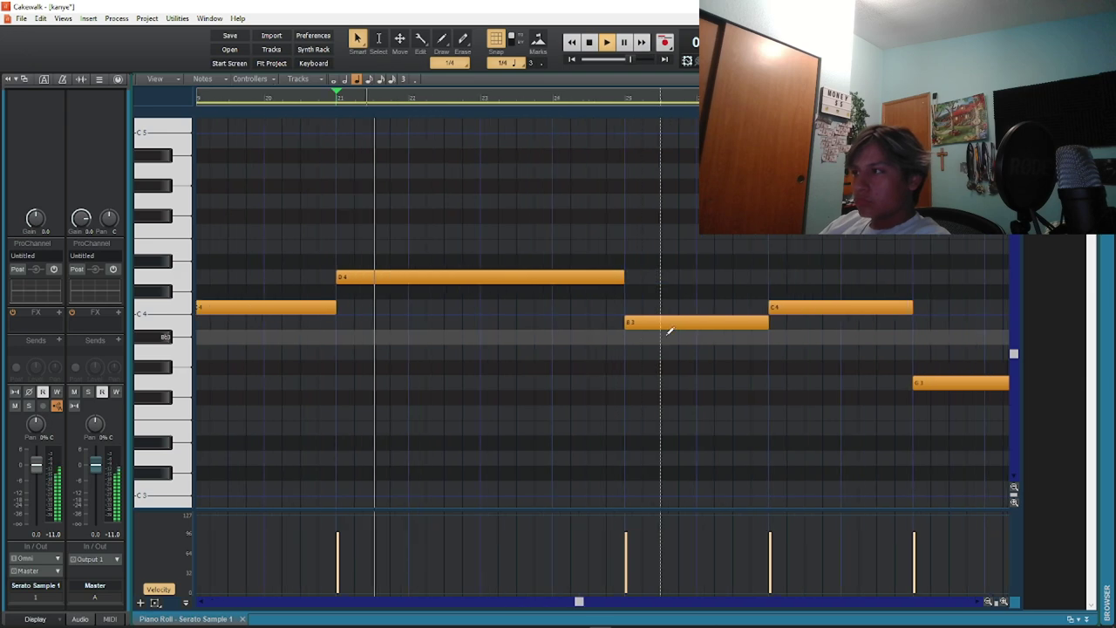
Extend the D4 note to measure 27 and delete the B3 note that starts at measure 25
{"action": "scroll", "coordinate": [668, 327], "scroll_direction": "up", "scroll_amount": 3}
{"action": "scroll", "coordinate": [667, 319], "scroll_direction": "down", "scroll_amount": 1}
{"action": "scroll", "coordinate": [666, 317], "scroll_direction": "right", "scroll_amount": 1}
{"action": "scroll", "coordinate": [663, 314], "scroll_direction": "down", "scroll_amount": 3}
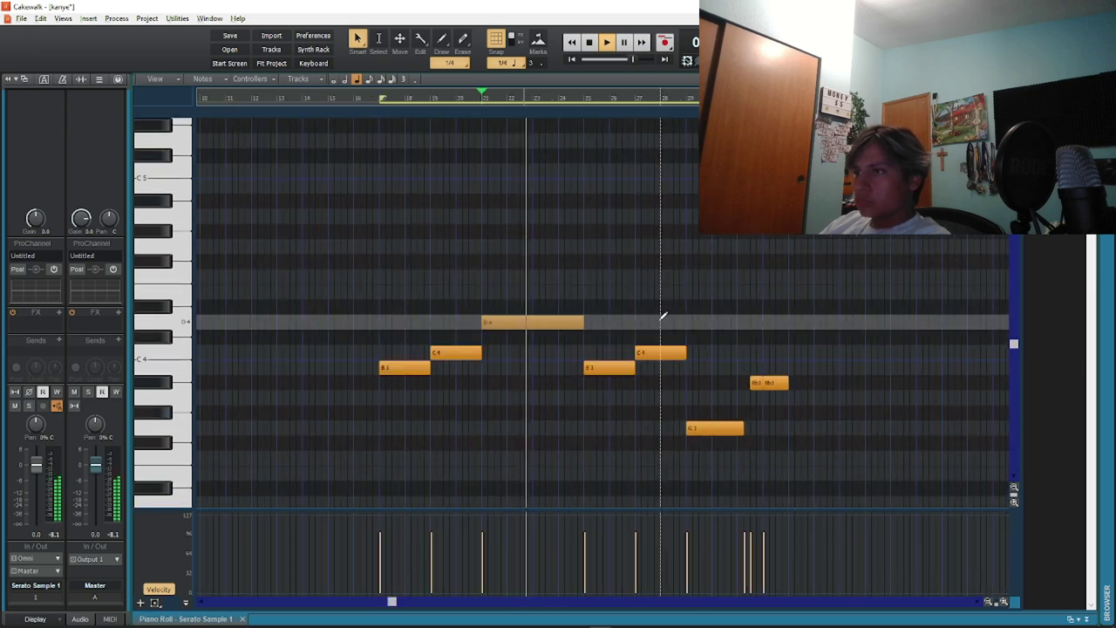
{"action": "scroll", "coordinate": [656, 309], "scroll_direction": "up", "scroll_amount": 3}
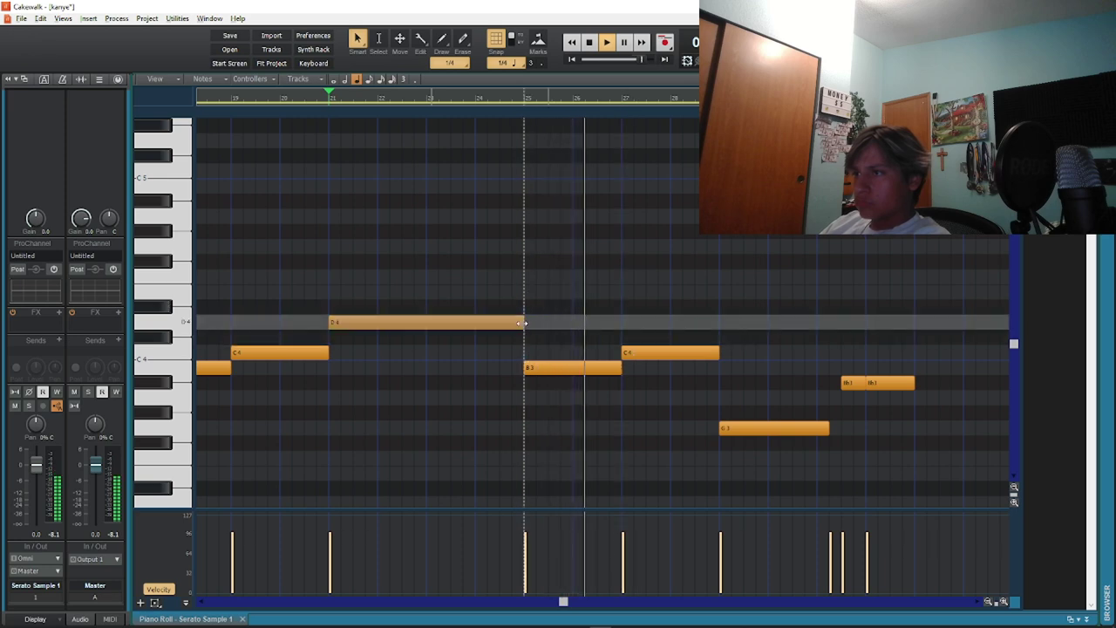
{"action": "left_click_drag", "start_coordinate": [522, 323], "coordinate": [623, 323]}
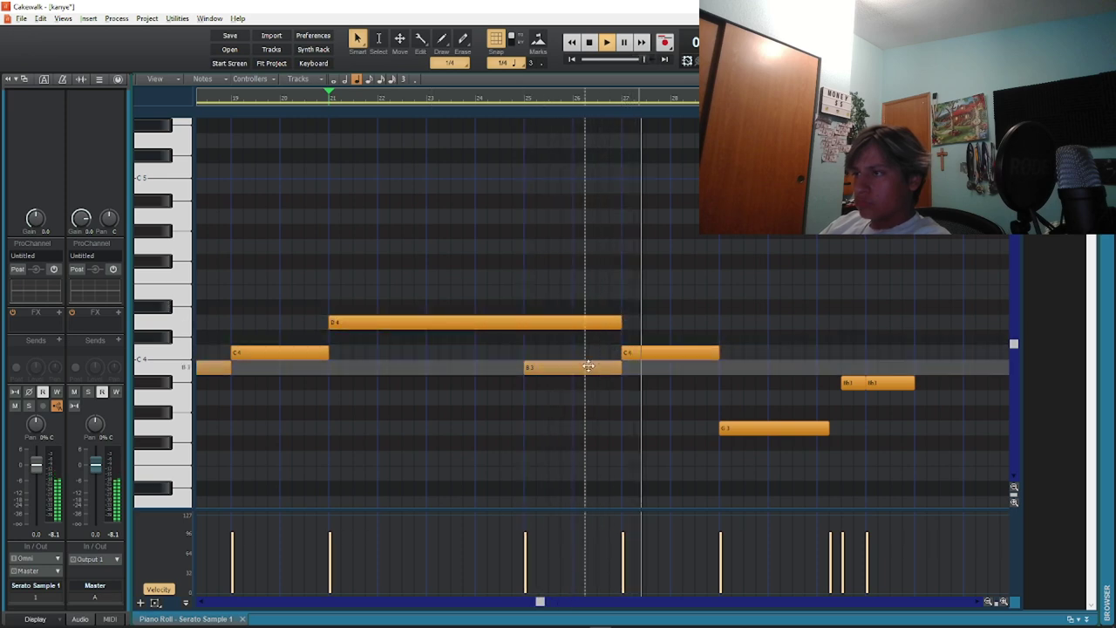
{"action": "right_click", "coordinate": [585, 366]}
{"action": "key", "text": "space"}
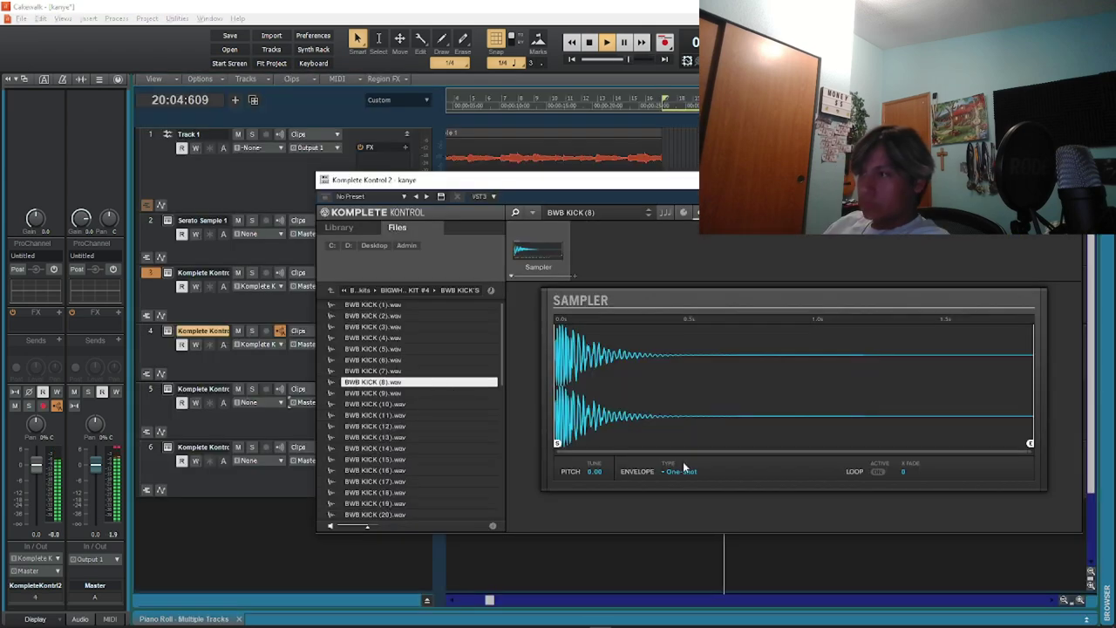
Change the envelope type of the BWB KICK (8) sample and audition the kick from measure 17
{"action": "left_click", "coordinate": [684, 469]}
{"action": "left_click", "coordinate": [708, 520]}
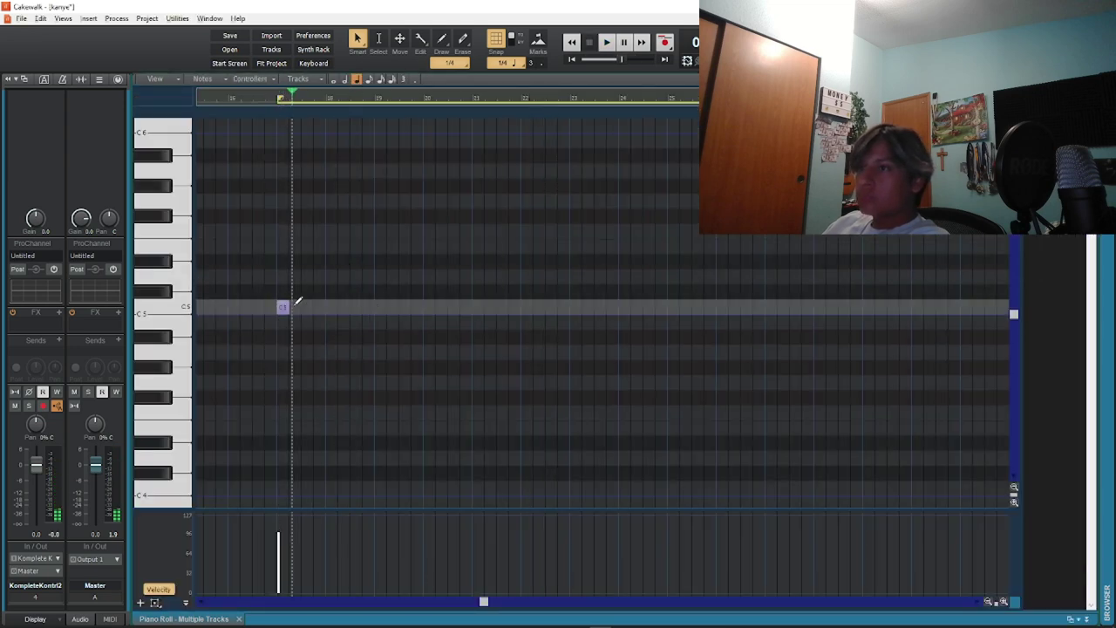
{"action": "key", "text": "space"}
{"action": "scroll", "coordinate": [304, 300], "scroll_direction": "up", "scroll_amount": 3}
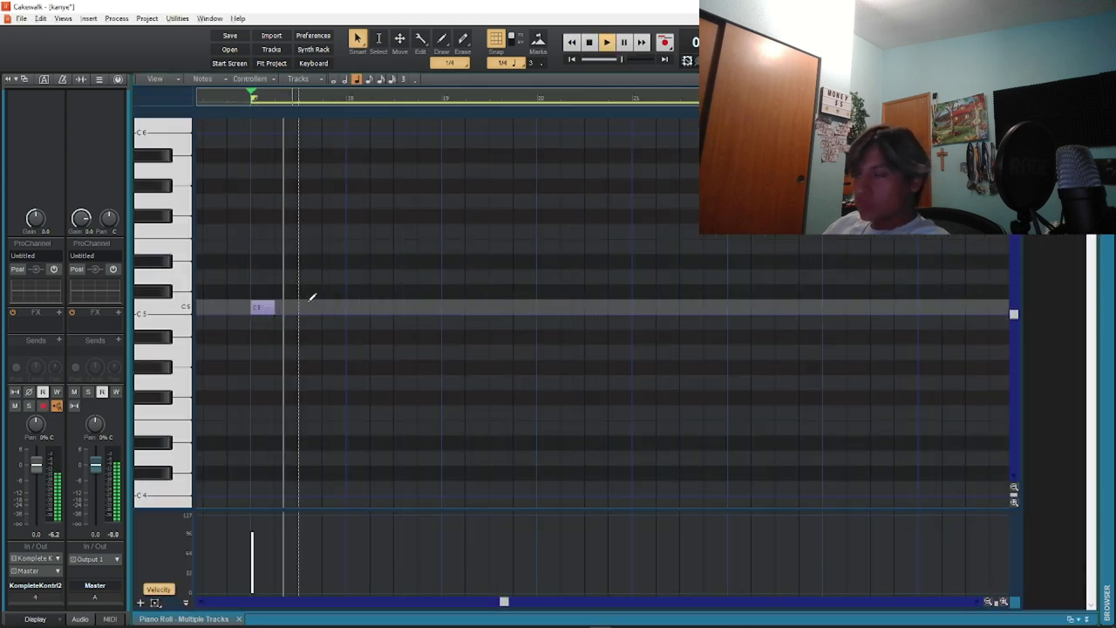
{"action": "key", "text": "d"}
{"action": "scroll", "coordinate": [636, 347], "scroll_direction": "up", "scroll_amount": 1}
{"action": "key", "text": "d"}
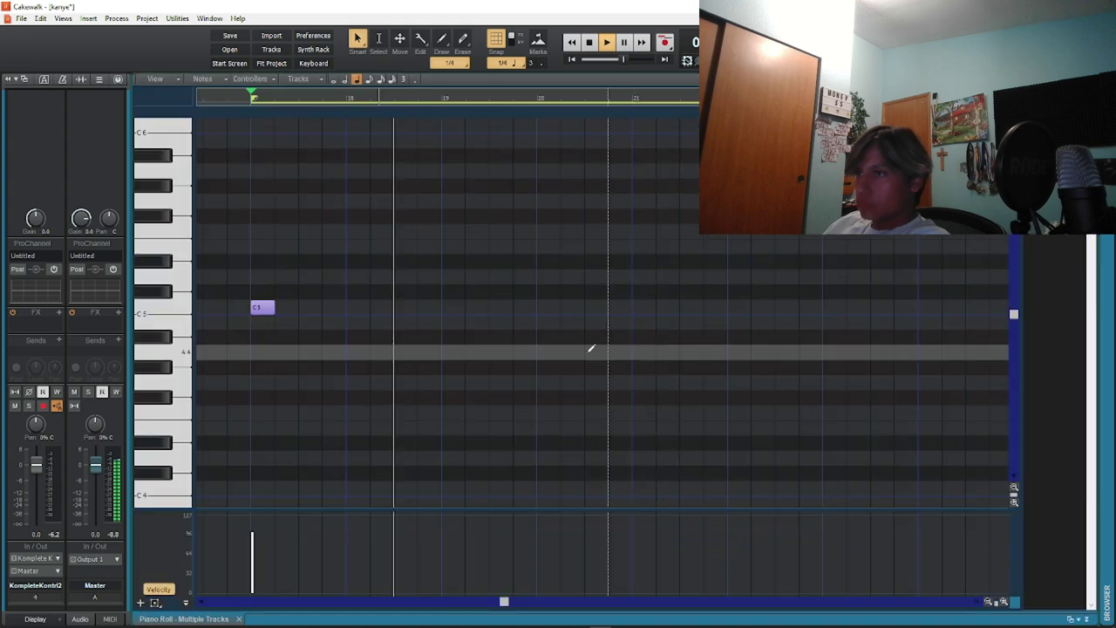
Add C5 kick notes at the starts of measures 19 and 20 and play the pattern from measure 17
{"action": "left_click", "coordinate": [445, 307]}
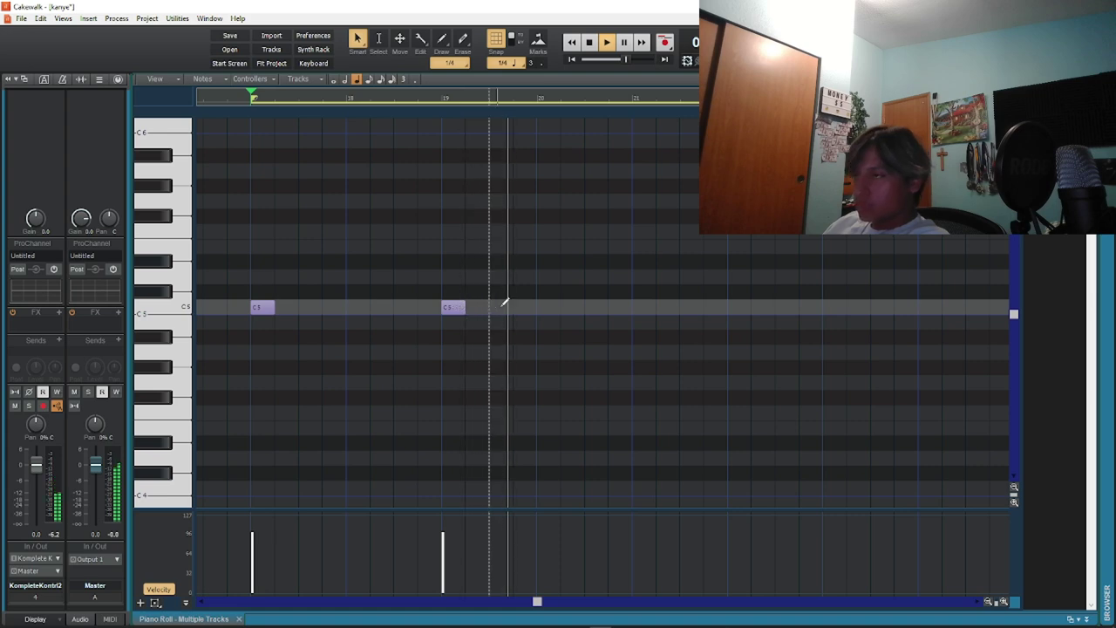
{"action": "left_click", "coordinate": [562, 303]}
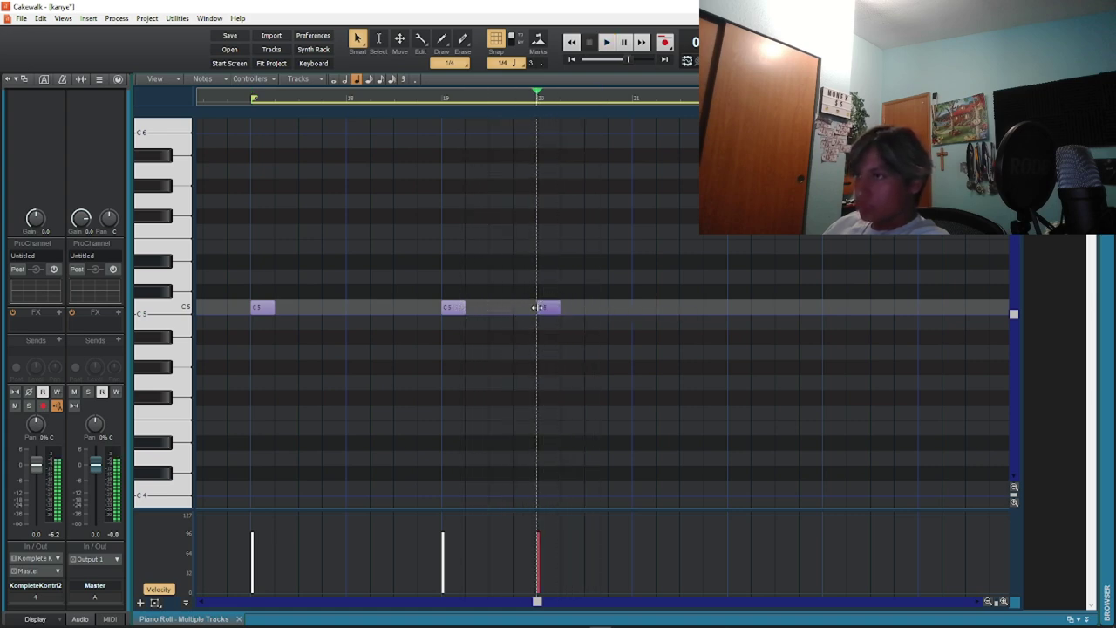
{"action": "key", "text": "w"}
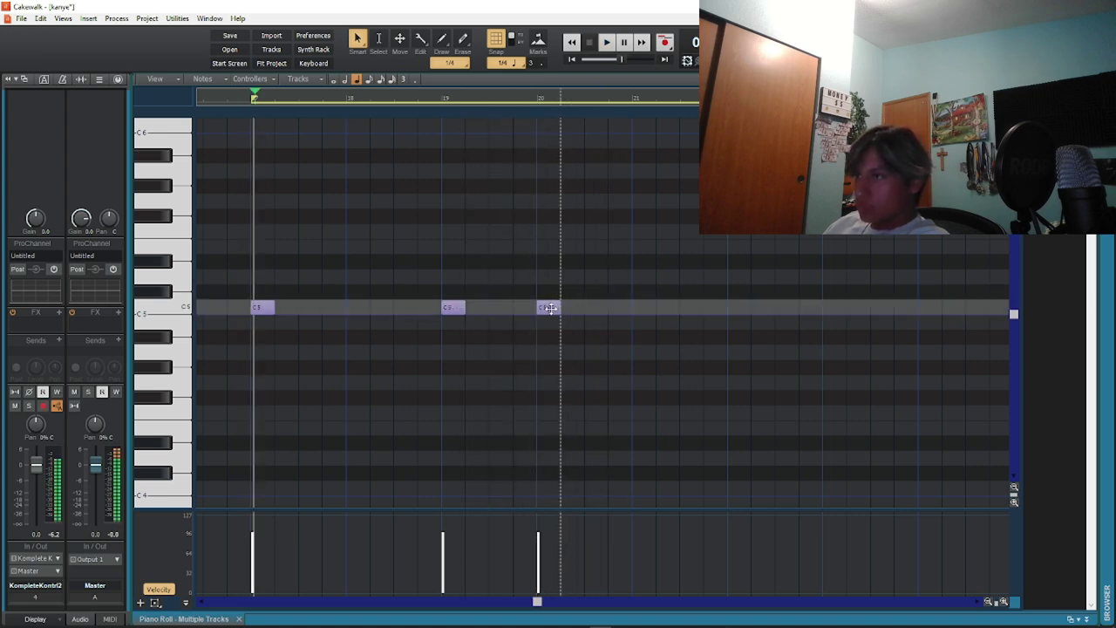
{"action": "key", "text": "d"}
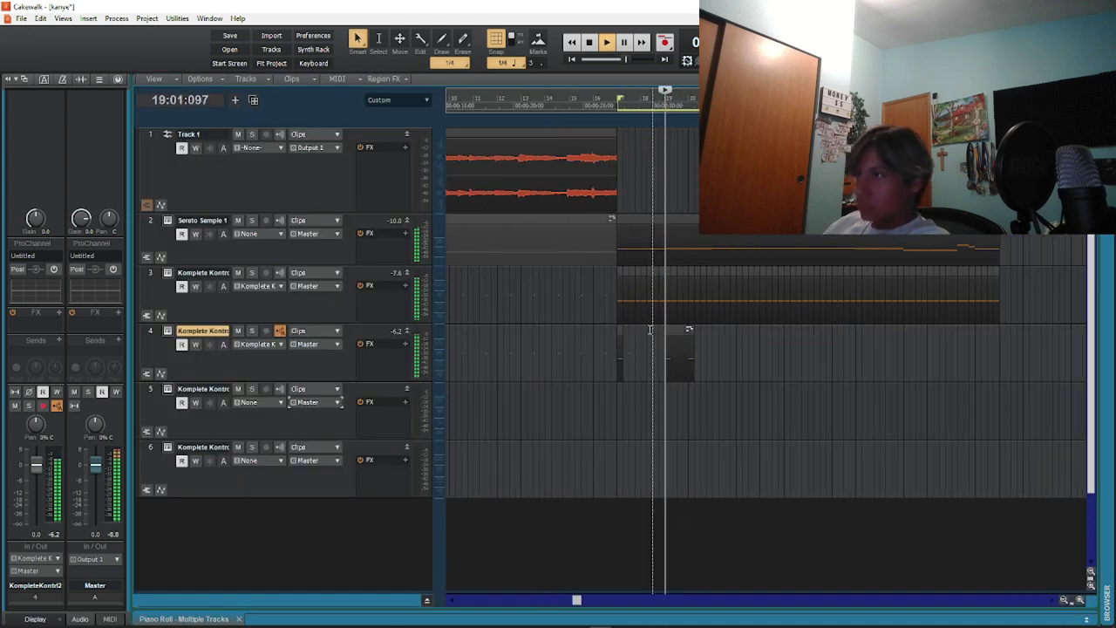
Delete the first Komplete Kontrol track, directly below Serato Sample 1, and return to the kick notes
{"action": "left_click", "coordinate": [738, 301]}
{"action": "right_click", "coordinate": [738, 301]}
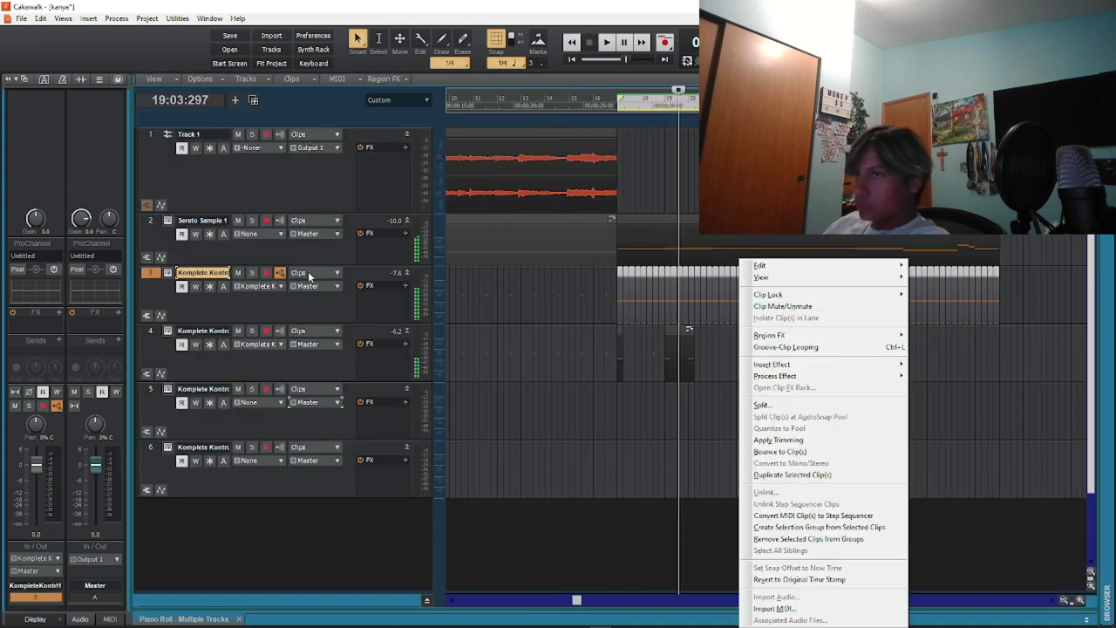
{"action": "right_click", "coordinate": [148, 291]}
{"action": "left_click", "coordinate": [187, 445]}
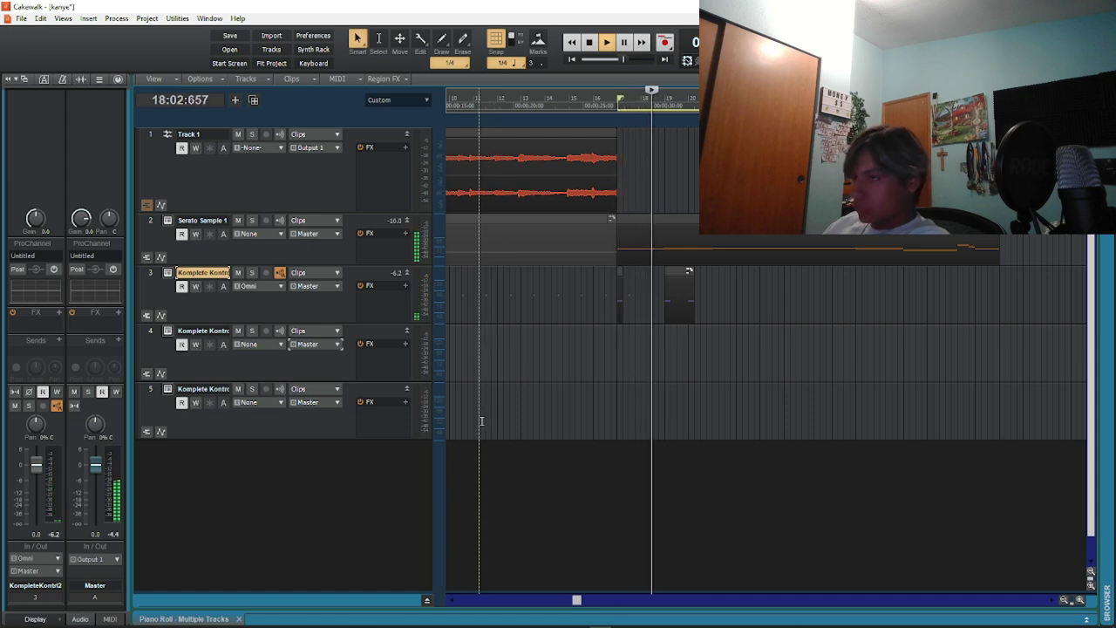
{"action": "key", "text": "d"}
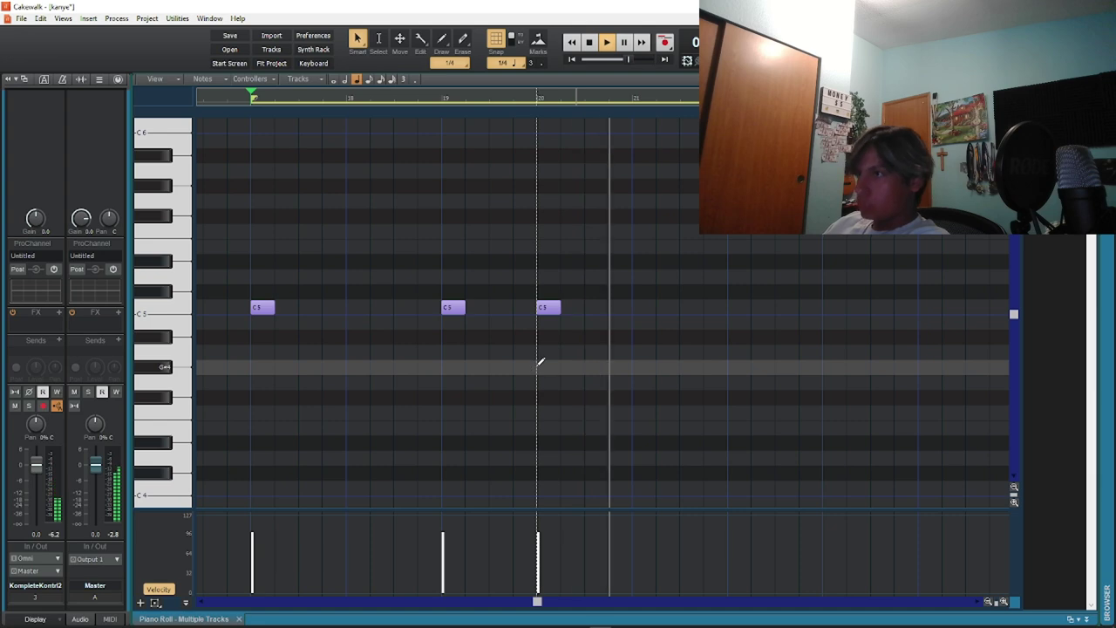
Repeat the four-measure kick pattern from measure 21 until it fills the section up to measure 33
{"action": "key", "text": "space"}
{"action": "key", "text": "ctrl+v"}
{"action": "left_click_drag", "start_coordinate": [566, 304], "coordinate": [638, 305]}
{"action": "left_click", "coordinate": [638, 291]}
{"action": "key", "text": "d"}
{"action": "key", "text": "w"}
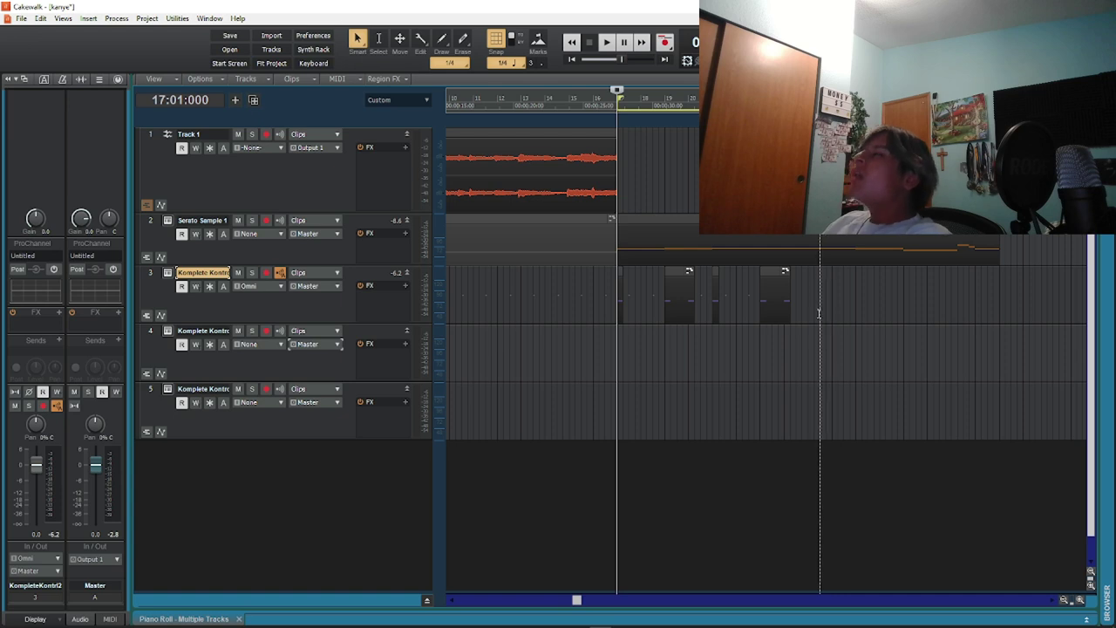
{"action": "left_click_drag", "start_coordinate": [808, 311], "coordinate": [622, 297]}
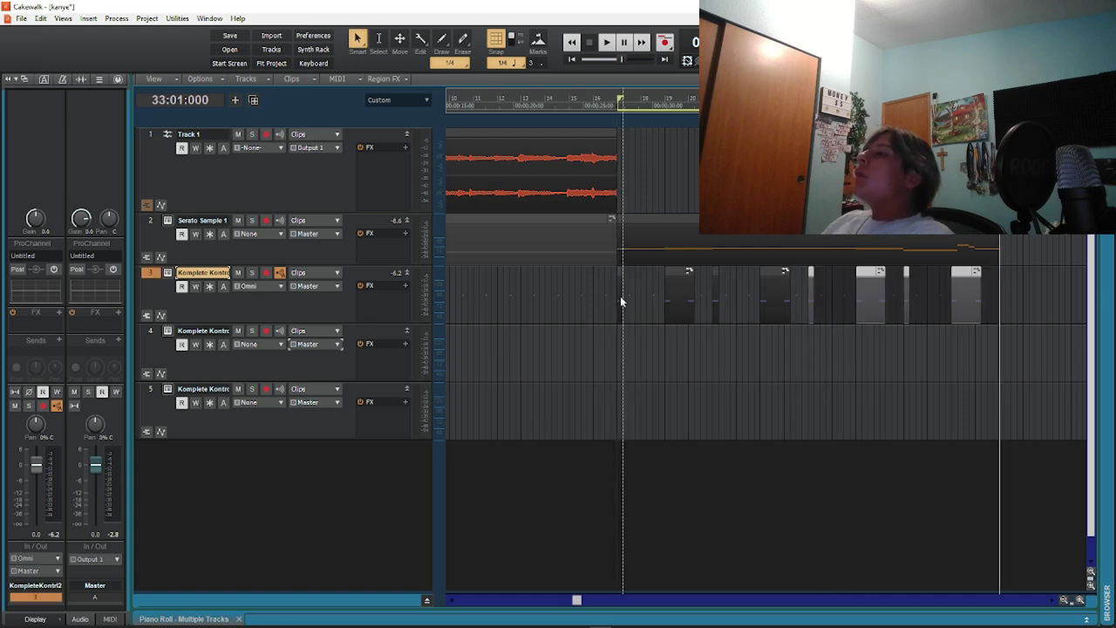
Bounce all the kick clips from measure 17 onward into a single clip and play the section
{"action": "right_click", "coordinate": [963, 301]}
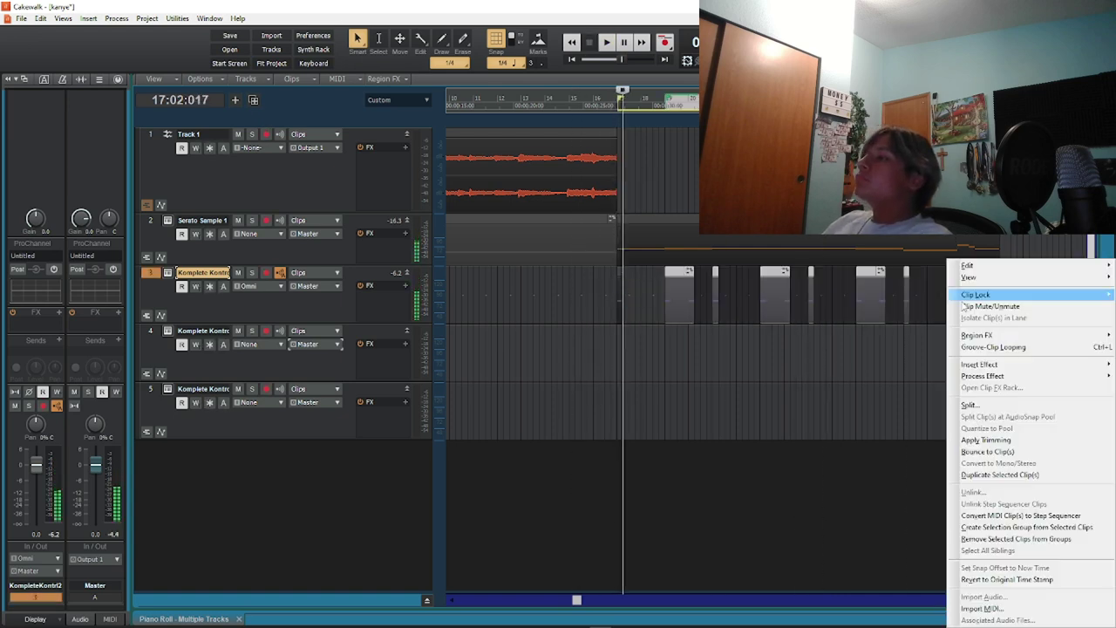
{"action": "left_click", "coordinate": [984, 453]}
{"action": "left_click", "coordinate": [800, 372]}
{"action": "left_click_drag", "start_coordinate": [591, 294], "coordinate": [731, 295]}
{"action": "right_click", "coordinate": [731, 295]}
{"action": "left_click", "coordinate": [668, 389]}
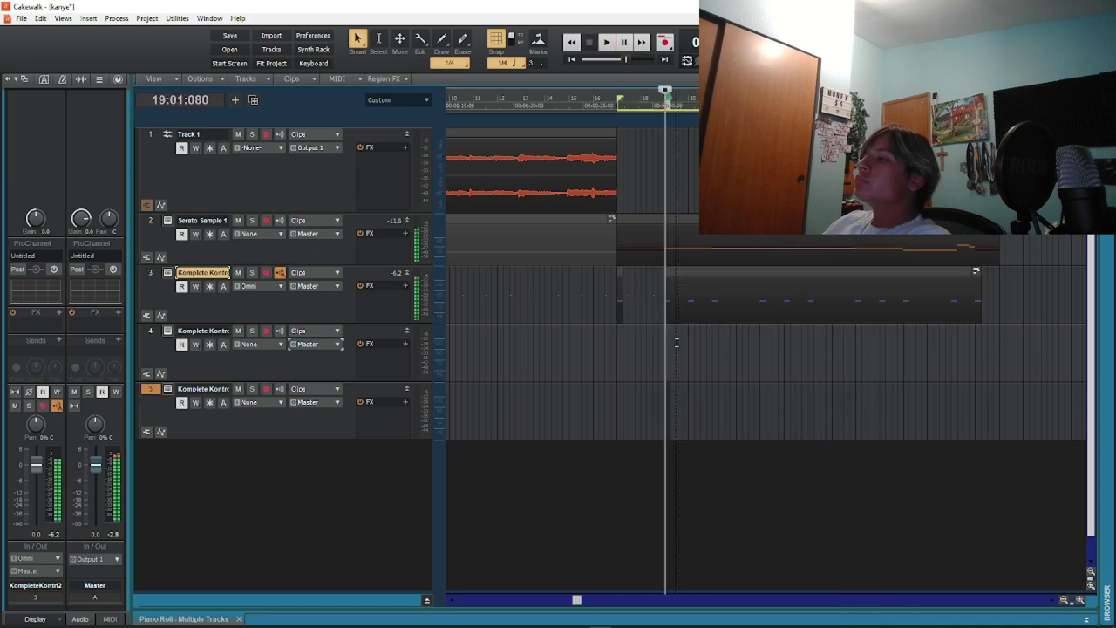
{"action": "right_click", "coordinate": [783, 307]}
{"action": "left_click", "coordinate": [798, 451]}
{"action": "key", "text": "w"}
{"action": "key", "text": "space"}
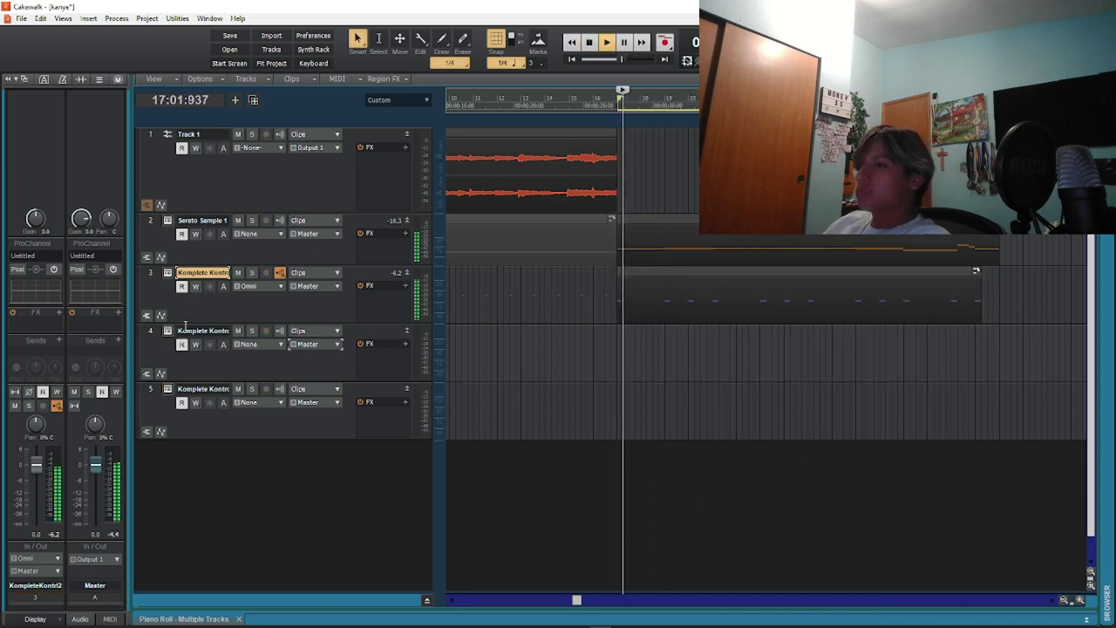
Set the input of the Komplete Kontrol track below the kicks to Komplete Kontrol 3, MIDI Ch. 4
{"action": "left_click", "coordinate": [201, 353]}
{"action": "left_click", "coordinate": [253, 343]}
{"action": "mouse_move", "coordinate": [331, 403]}
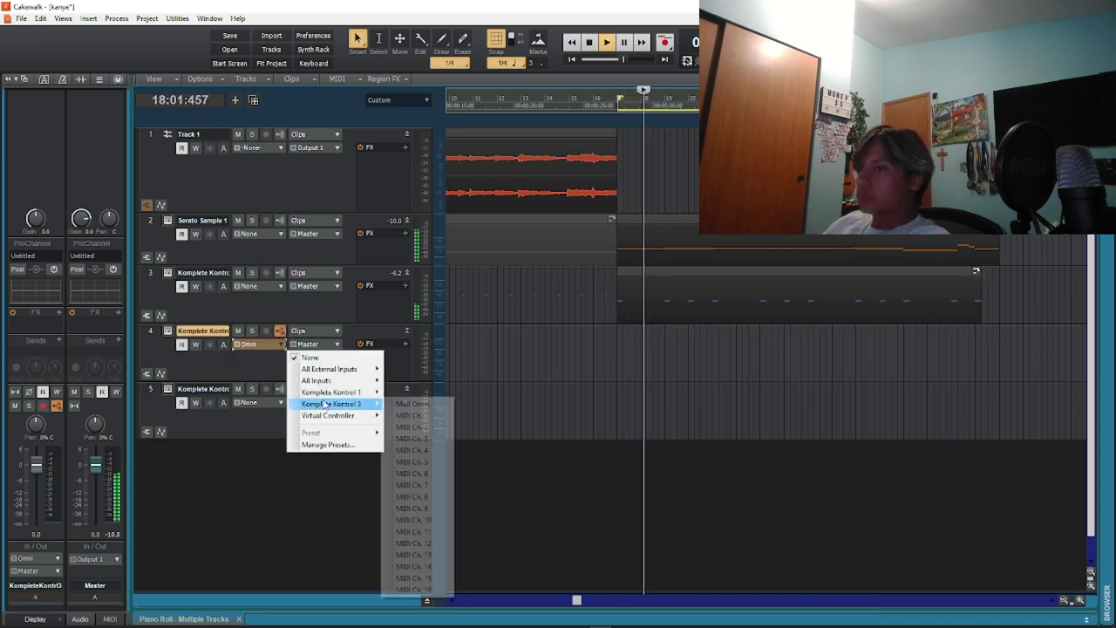
{"action": "left_click", "coordinate": [426, 452]}
{"action": "key", "text": "space"}
Duplicate the Serato Sample 1 track
{"action": "left_click", "coordinate": [155, 224]}
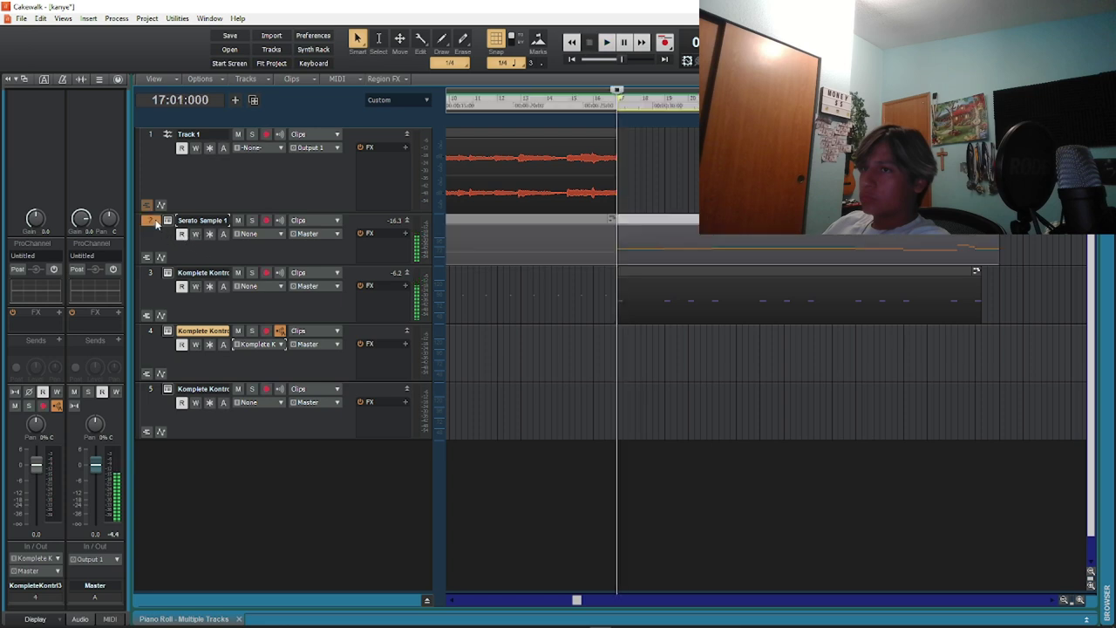
{"action": "right_click", "coordinate": [155, 224]}
{"action": "left_click", "coordinate": [200, 357]}
{"action": "left_click", "coordinate": [547, 384]}
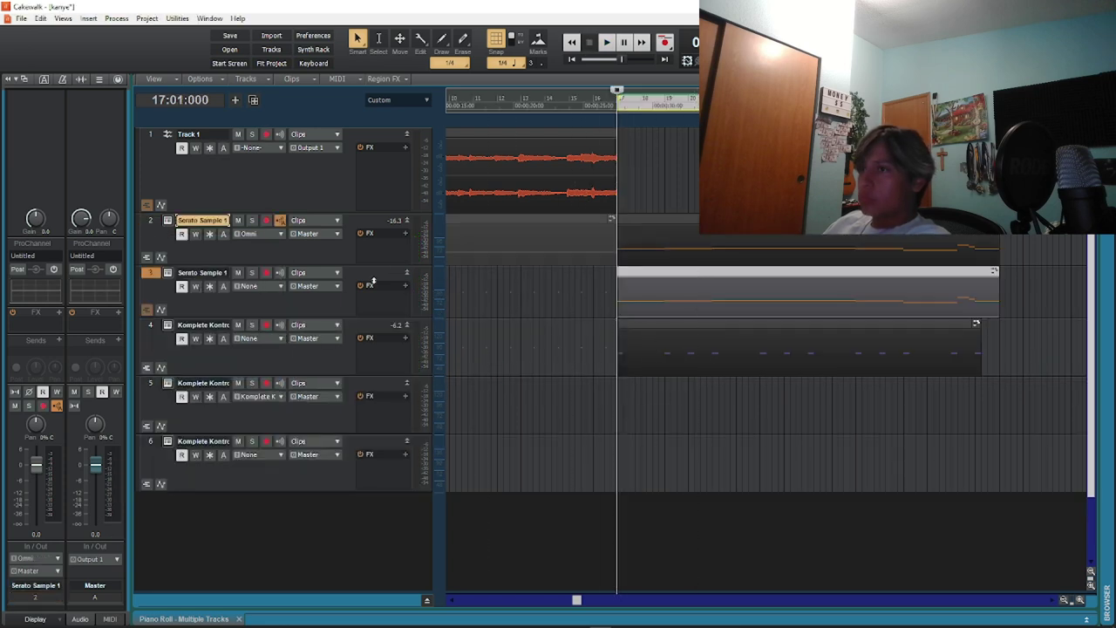
Set the duplicated Serato track's input to Komplete Kontrol 2, MIDI Ch. 4, and open its clip at measure 17
{"action": "key", "text": "w"}
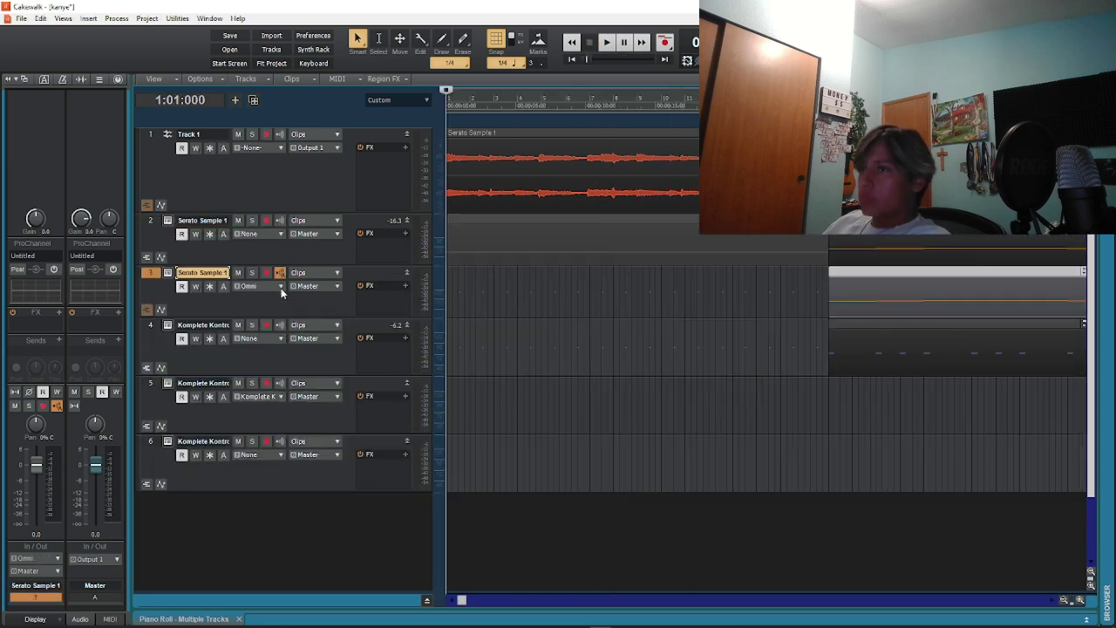
{"action": "left_click", "coordinate": [280, 287]}
{"action": "mouse_move", "coordinate": [331, 346]}
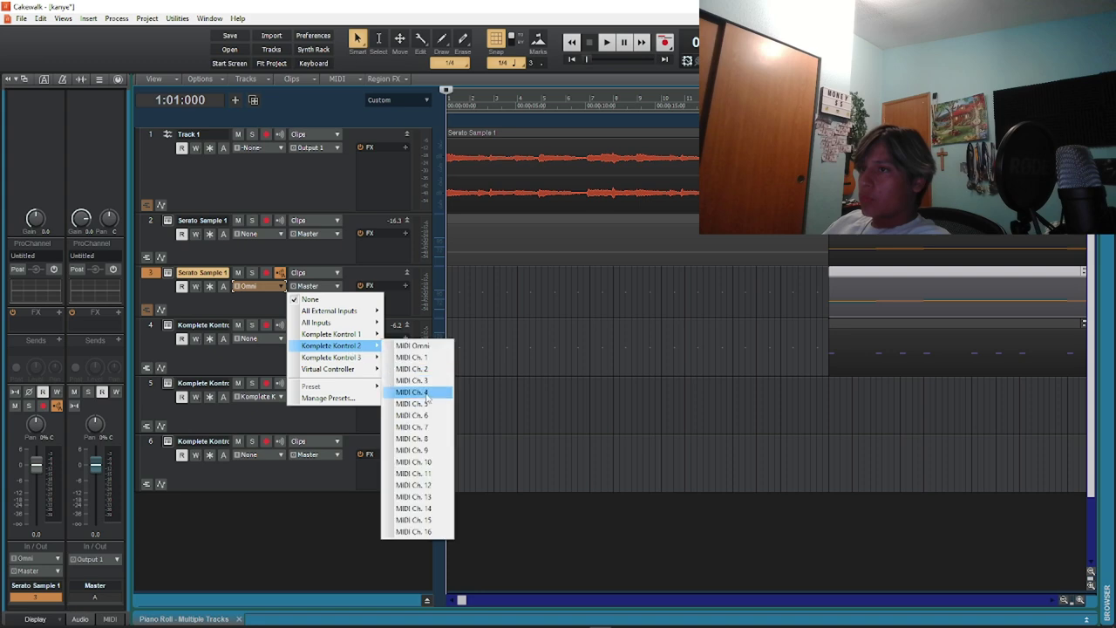
{"action": "left_click", "coordinate": [410, 394]}
{"action": "double_click", "coordinate": [894, 284]}
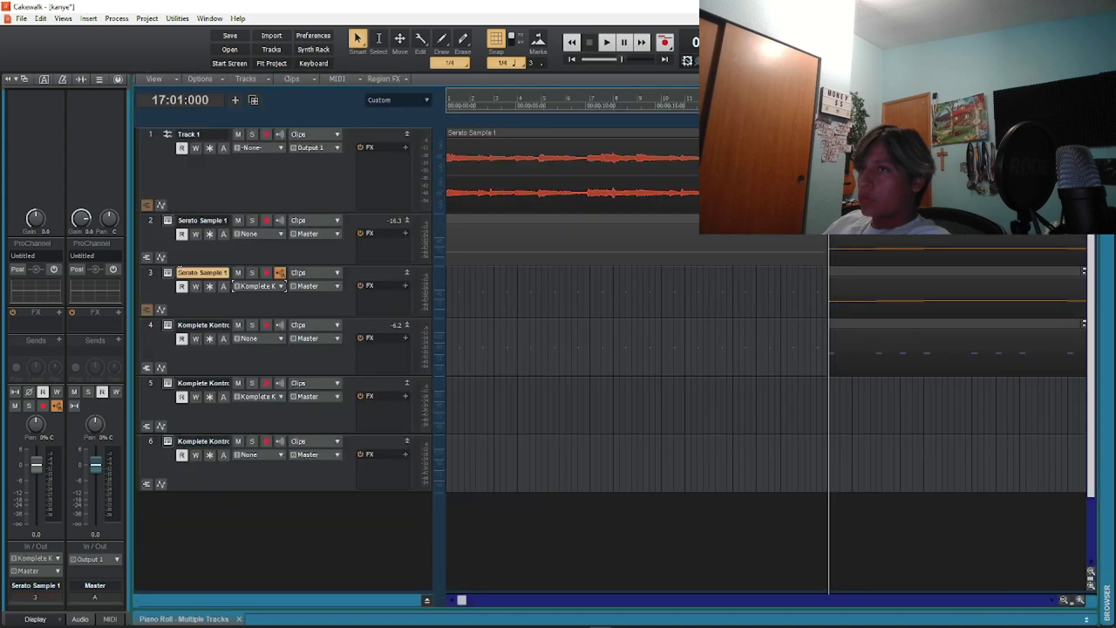
Isolate the drums stem in the duplicated Serato Sample instance and switch off the drums stem in the original instance
{"action": "double_click", "coordinate": [168, 272]}
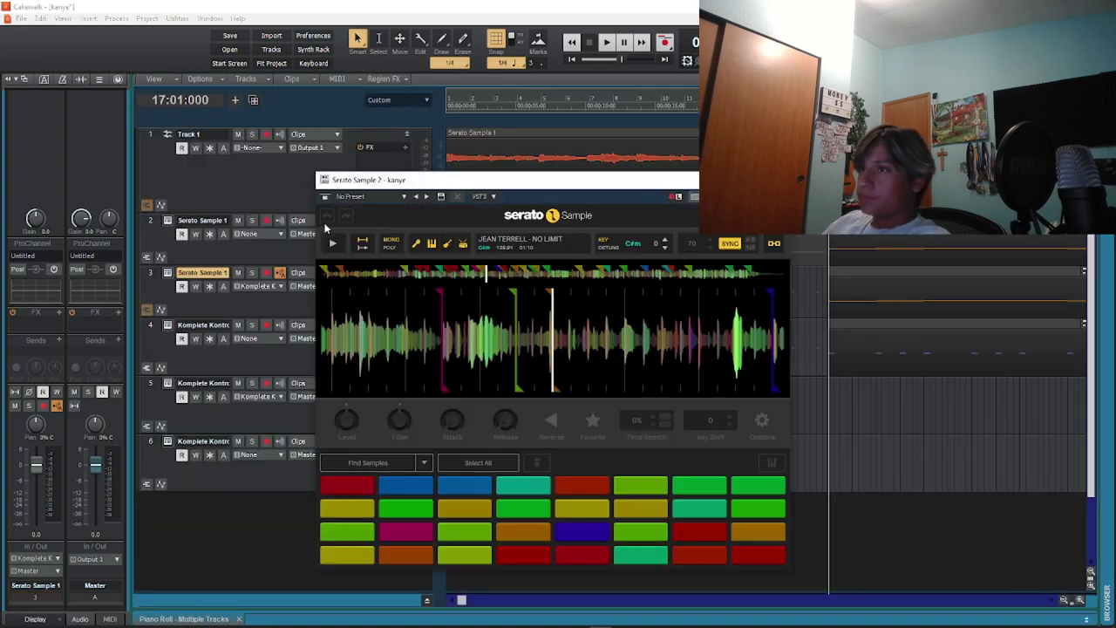
{"action": "left_click", "coordinate": [414, 245]}
{"action": "left_click", "coordinate": [776, 179]}
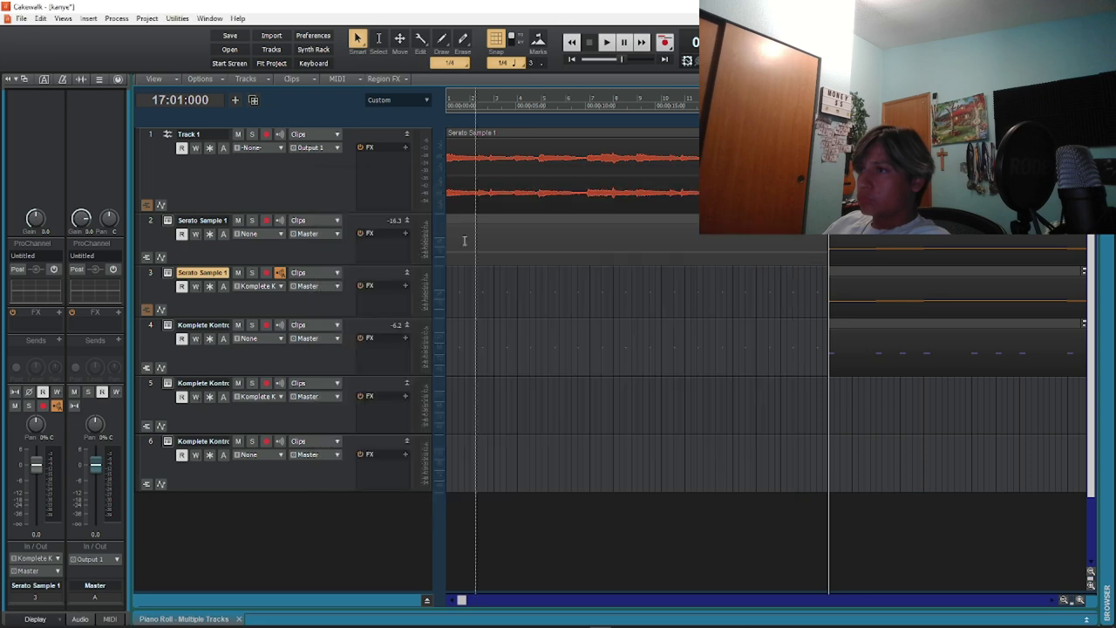
{"action": "left_click", "coordinate": [168, 221]}
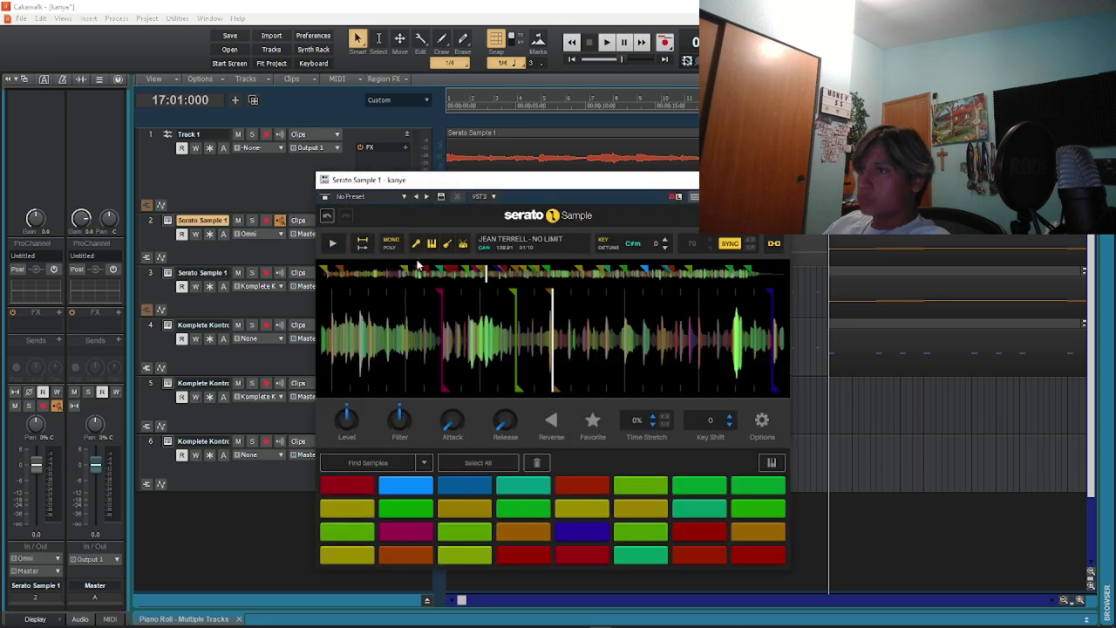
{"action": "left_click", "coordinate": [798, 260]}
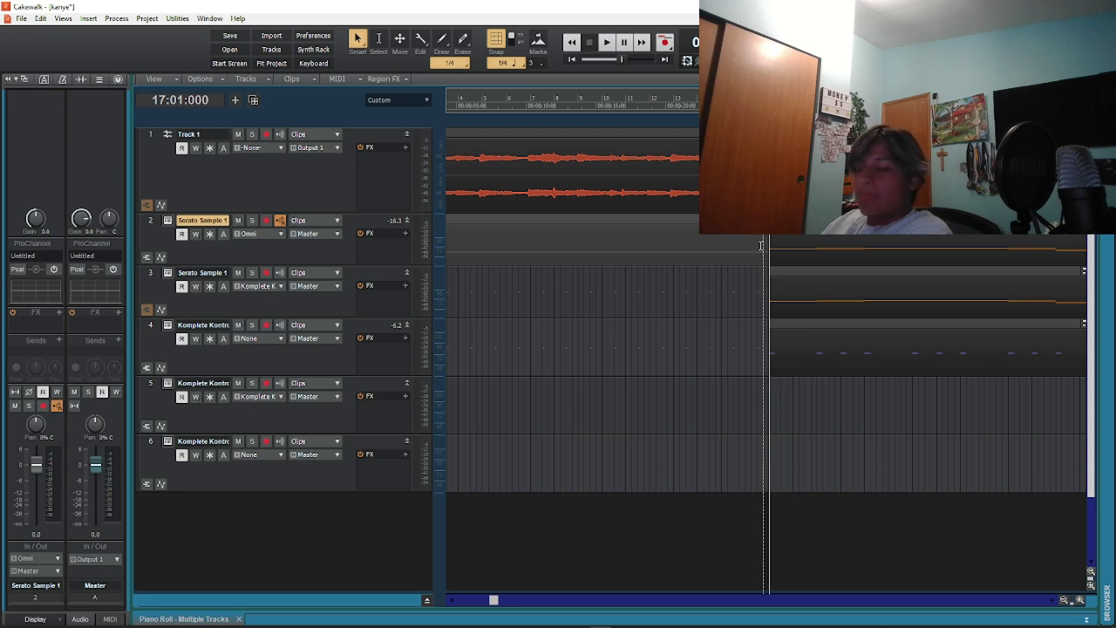
Play the section from measure 17 to check how the two Serato Sample tracks sound together with the kicks
{"action": "key", "text": "space"}
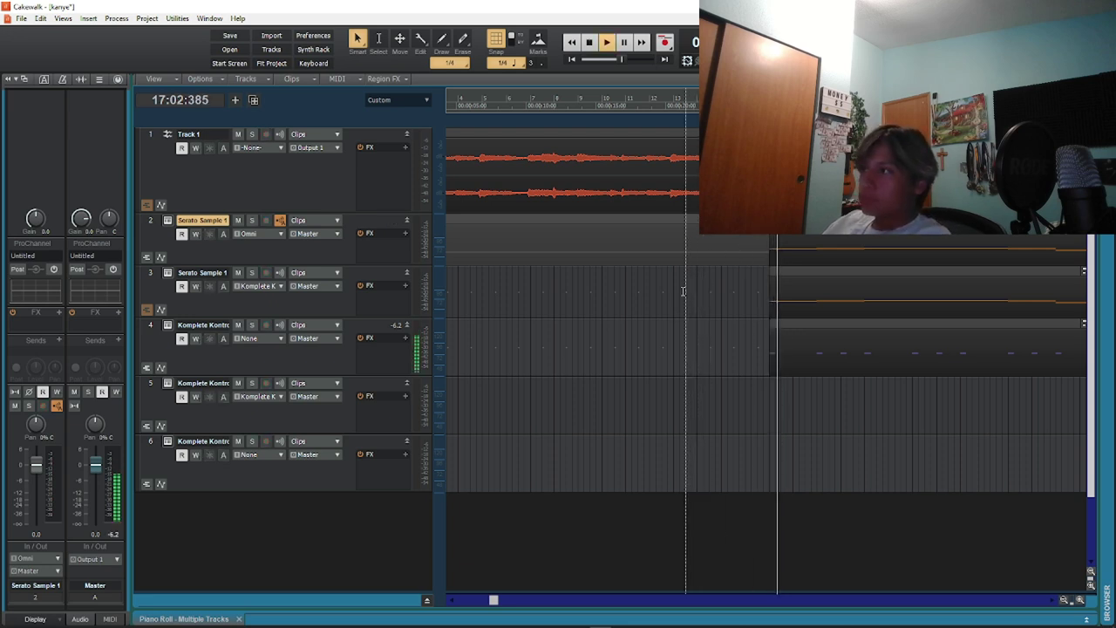
{"action": "key", "text": "space"}
{"action": "left_click", "coordinate": [251, 274]}
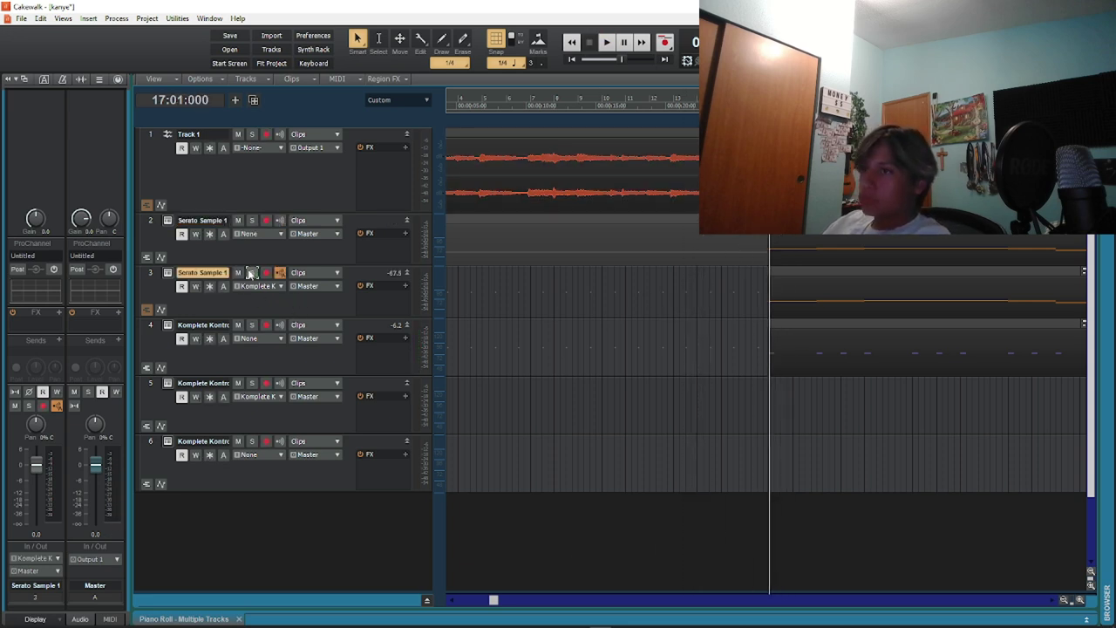
{"action": "key", "text": "space"}
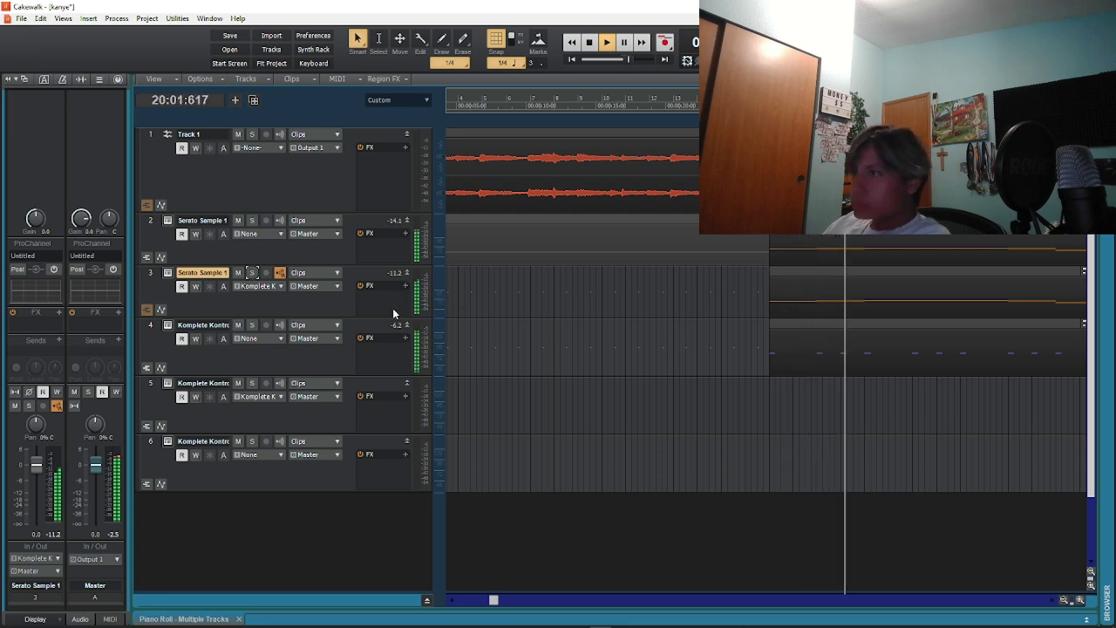
{"action": "key", "text": "space"}
Lower the velocity of all the kick notes from measure 17 onward to about 82 and play the result
{"action": "double_click", "coordinate": [797, 349]}
{"action": "left_click_drag", "start_coordinate": [685, 531], "coordinate": [688, 537]}
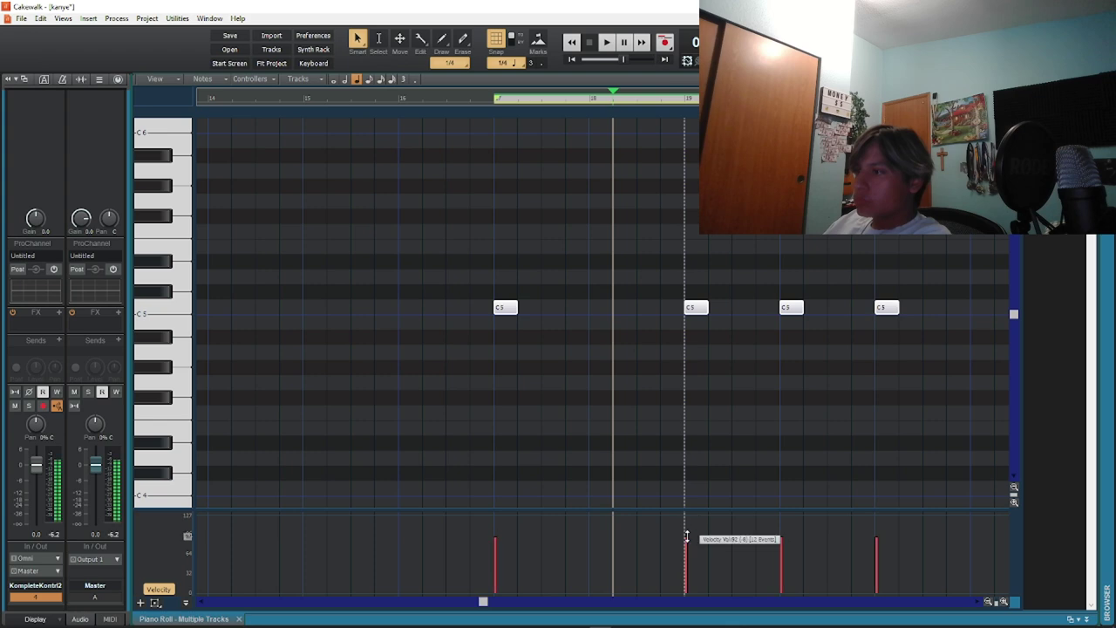
{"action": "left_click", "coordinate": [687, 485]}
{"action": "key", "text": "w"}
{"action": "key", "text": "d"}
{"action": "key", "text": "space"}
{"action": "key", "text": "d"}
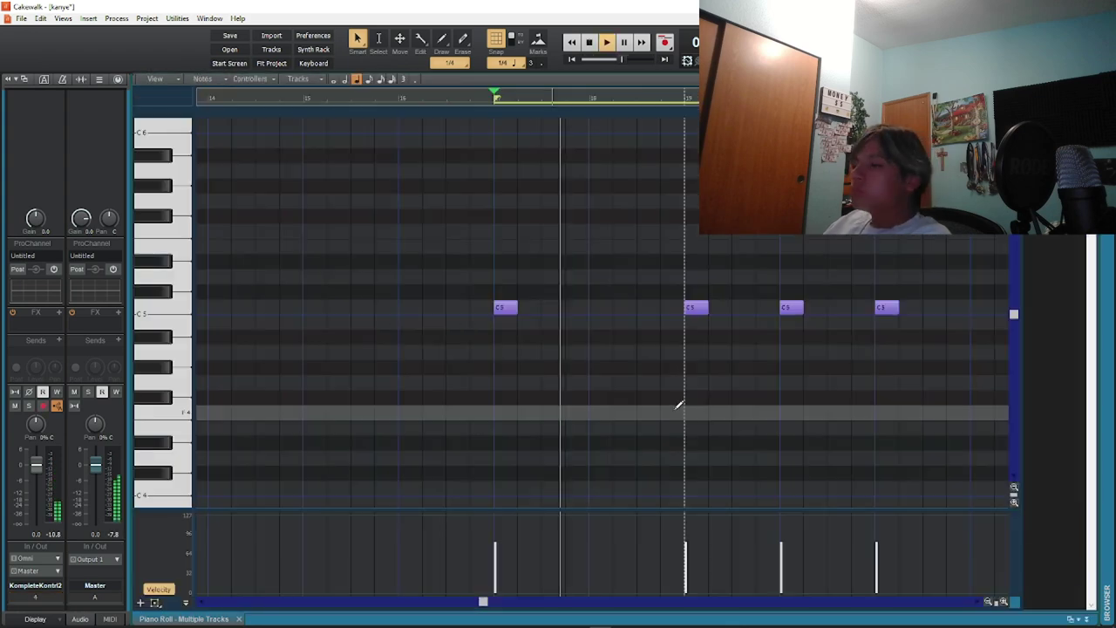
{"action": "key", "text": "d"}
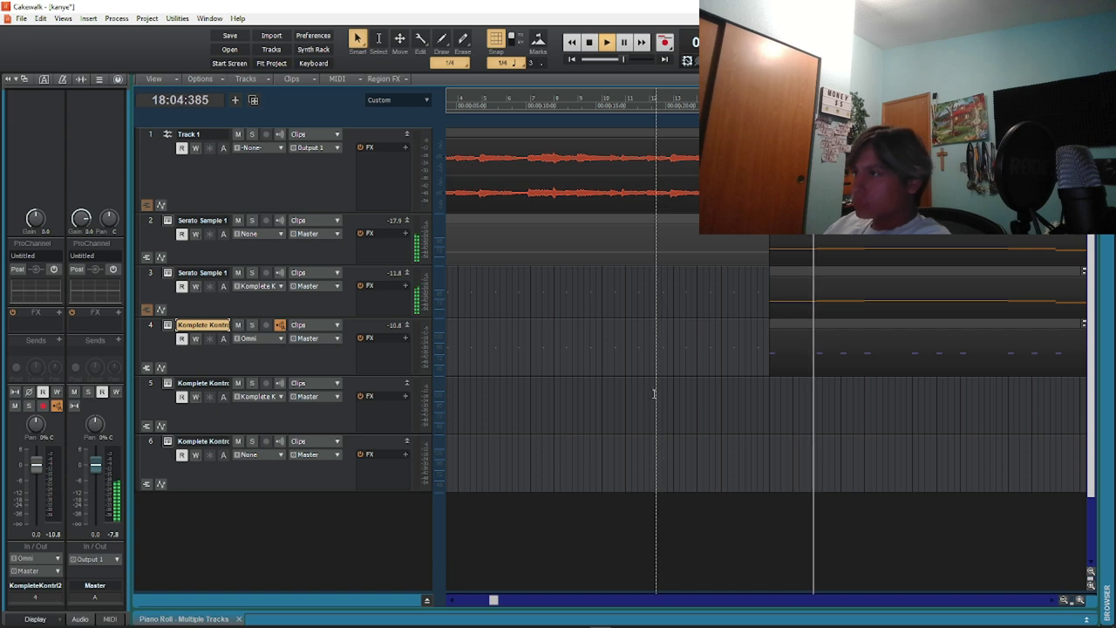
{"action": "scroll", "coordinate": [680, 395], "scroll_direction": "right", "scroll_amount": 3}
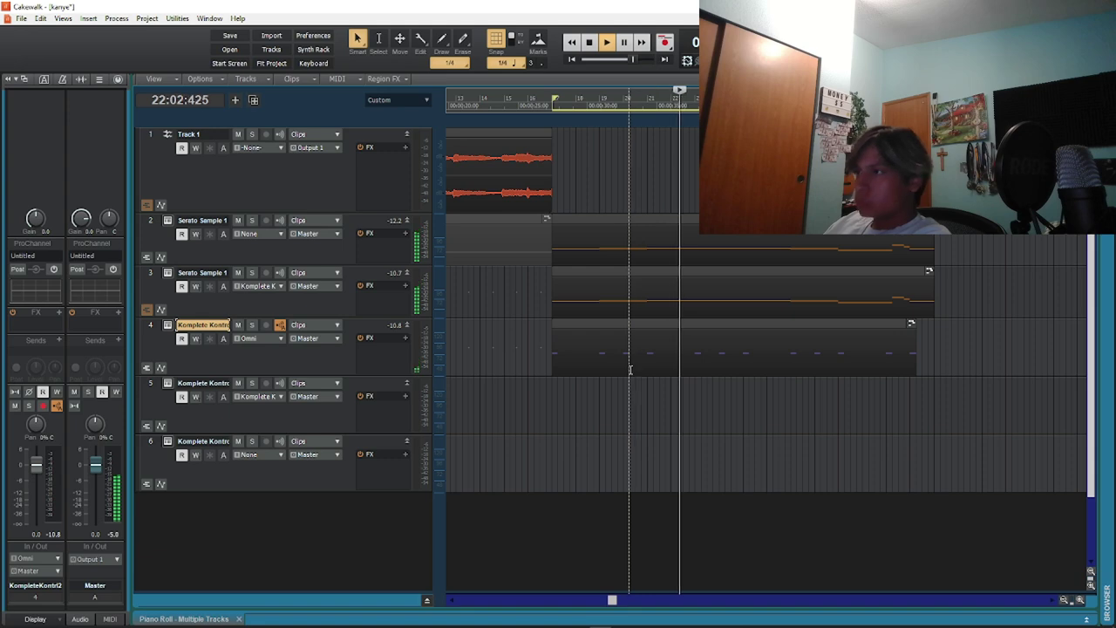
{"action": "right_click", "coordinate": [403, 287]}
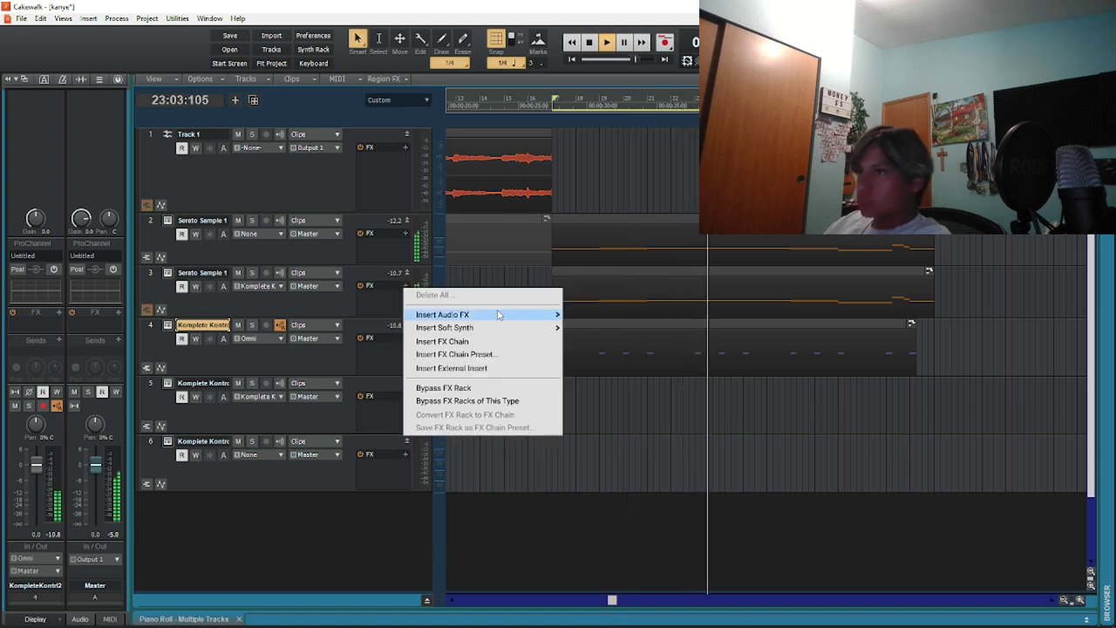
{"action": "mouse_move", "coordinate": [527, 317]}
{"action": "mouse_move", "coordinate": [636, 342]}
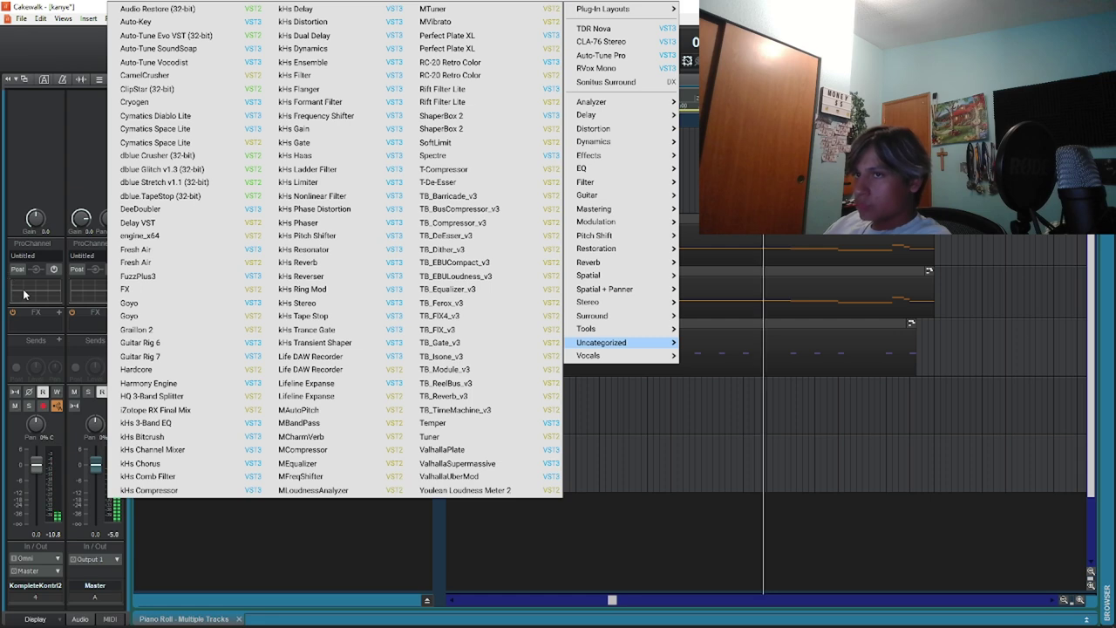
{"action": "left_click", "coordinate": [185, 524]}
Select all samples in the duplicated Serato Sample instance and raise their level well above the default
{"action": "left_click", "coordinate": [168, 274]}
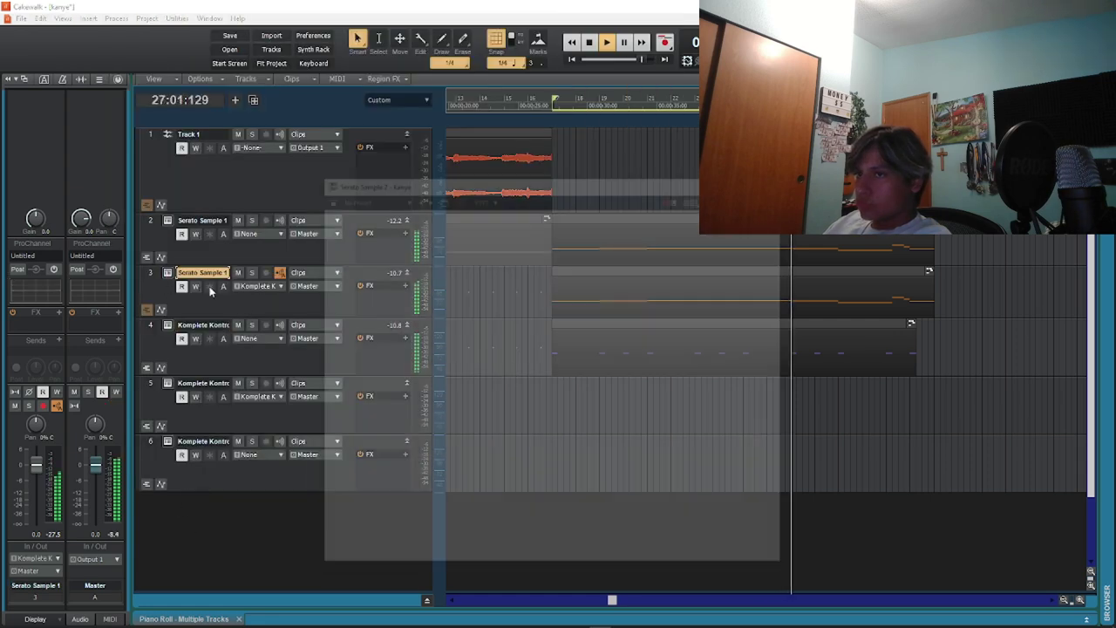
{"action": "left_click", "coordinate": [476, 462]}
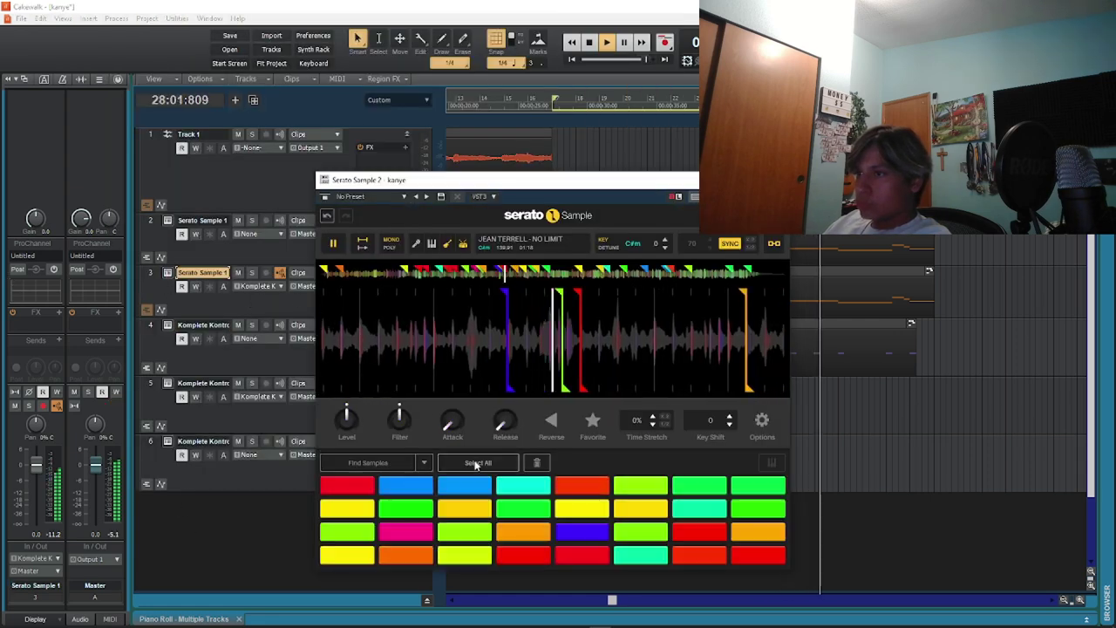
{"action": "mouse_move", "coordinate": [348, 424]}
{"action": "left_mouse_down"}
{"action": "mouse_move", "coordinate": [348, 389]}
{"action": "mouse_move", "coordinate": [347, 407]}
{"action": "left_mouse_up"}
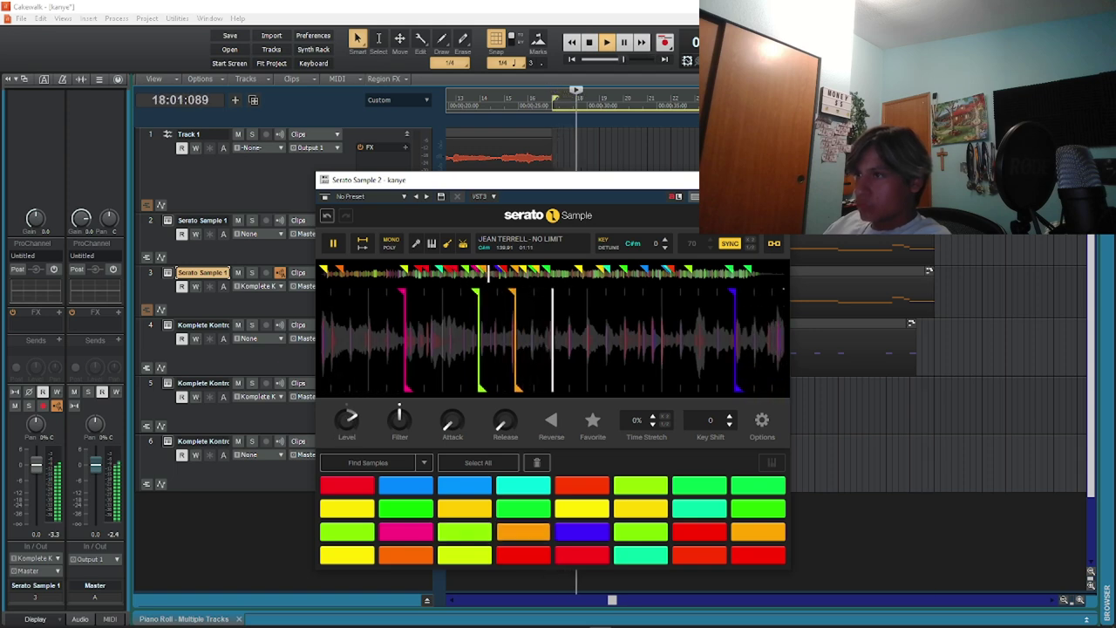
{"action": "left_click", "coordinate": [774, 180]}
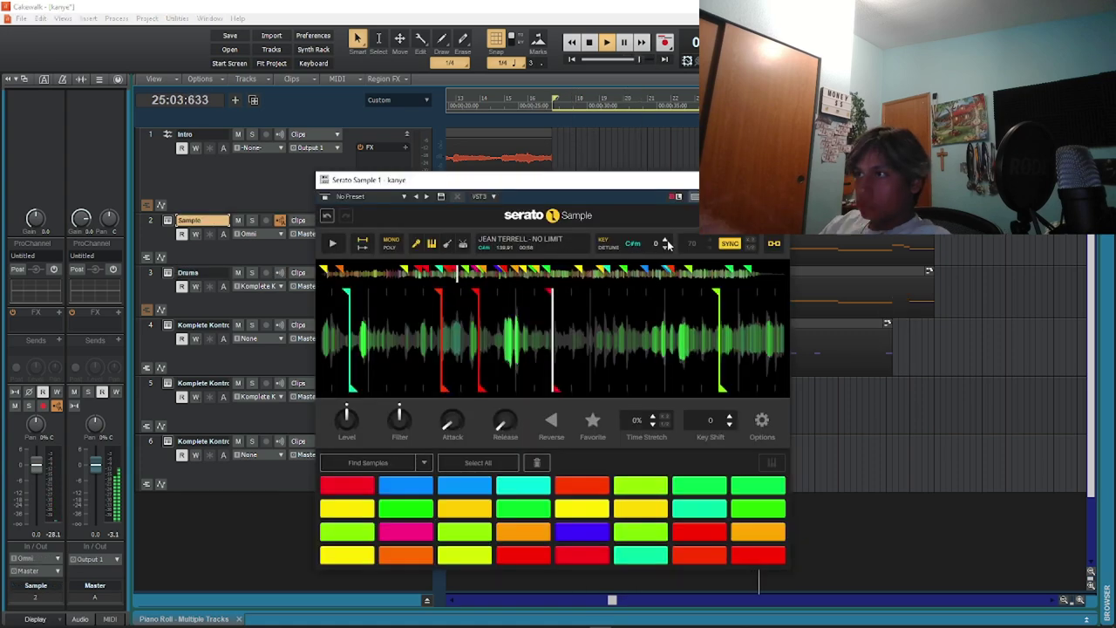
Shift the key of the Sample track's Serato instance up 2 to Ebm, solo the track and assign its input to Komplete Kontrol 1
{"action": "key", "text": "space"}
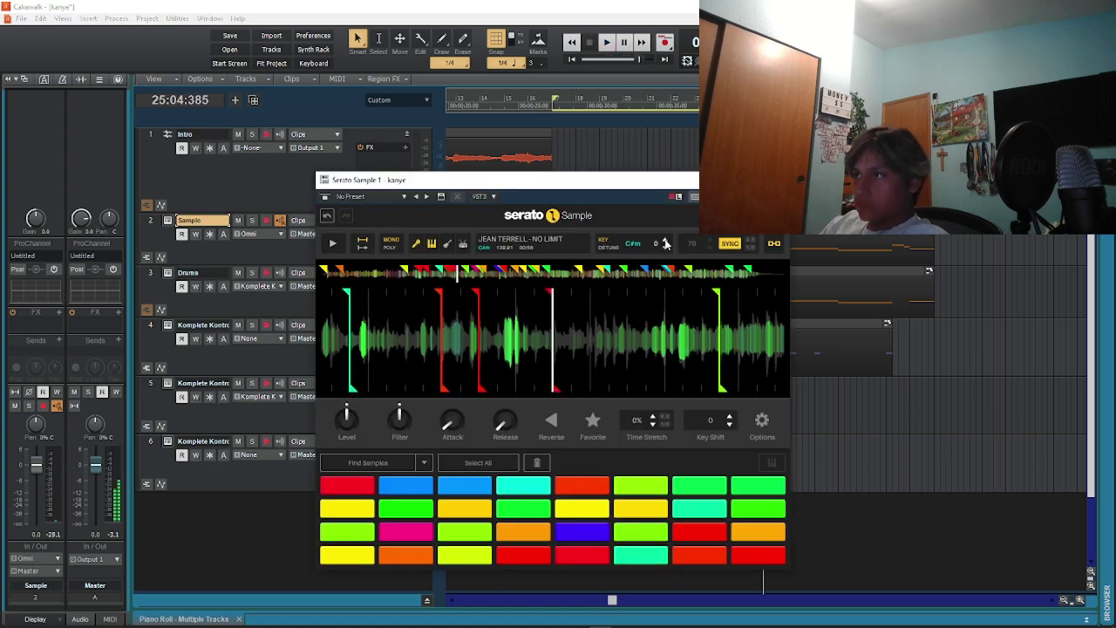
{"action": "left_click", "coordinate": [251, 220]}
{"action": "left_click", "coordinate": [262, 234]}
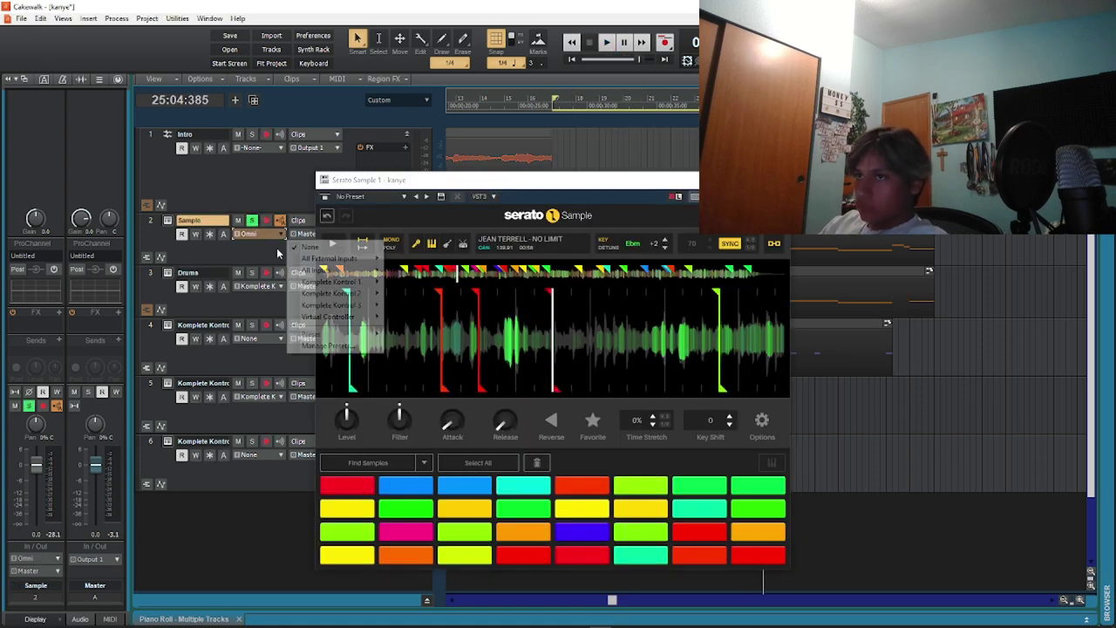
{"action": "mouse_move", "coordinate": [332, 281]}
{"action": "left_click", "coordinate": [410, 374]}
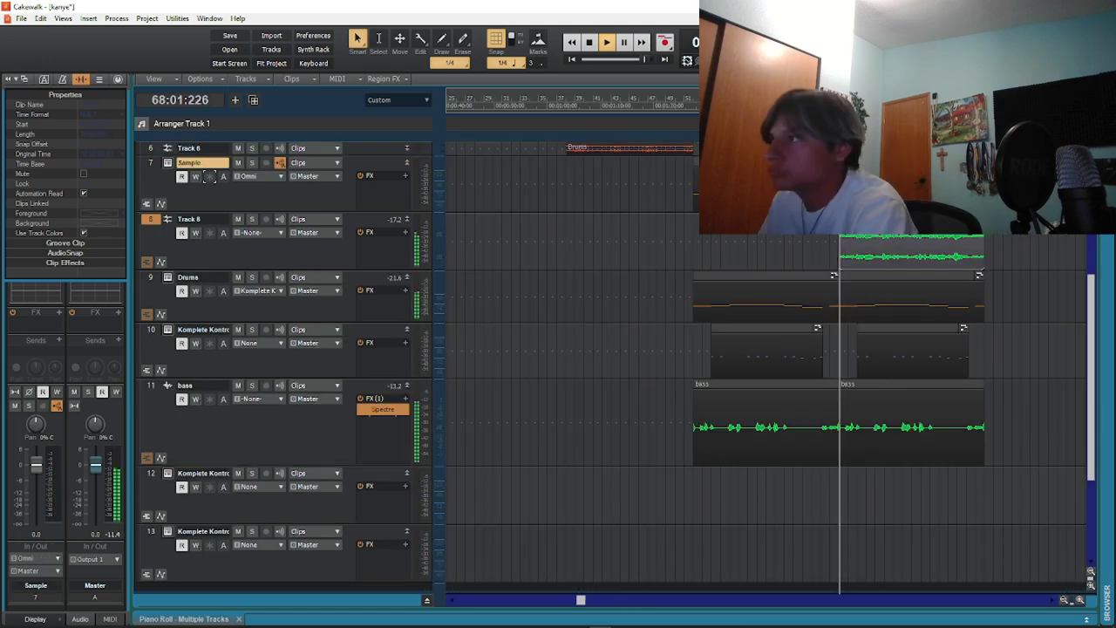
Open a gap from measure 70 to 72 in the Sample audio on Track 8 and split the remaining clip at measure 74
{"action": "scroll", "coordinate": [808, 255], "scroll_direction": "up", "scroll_amount": 2}
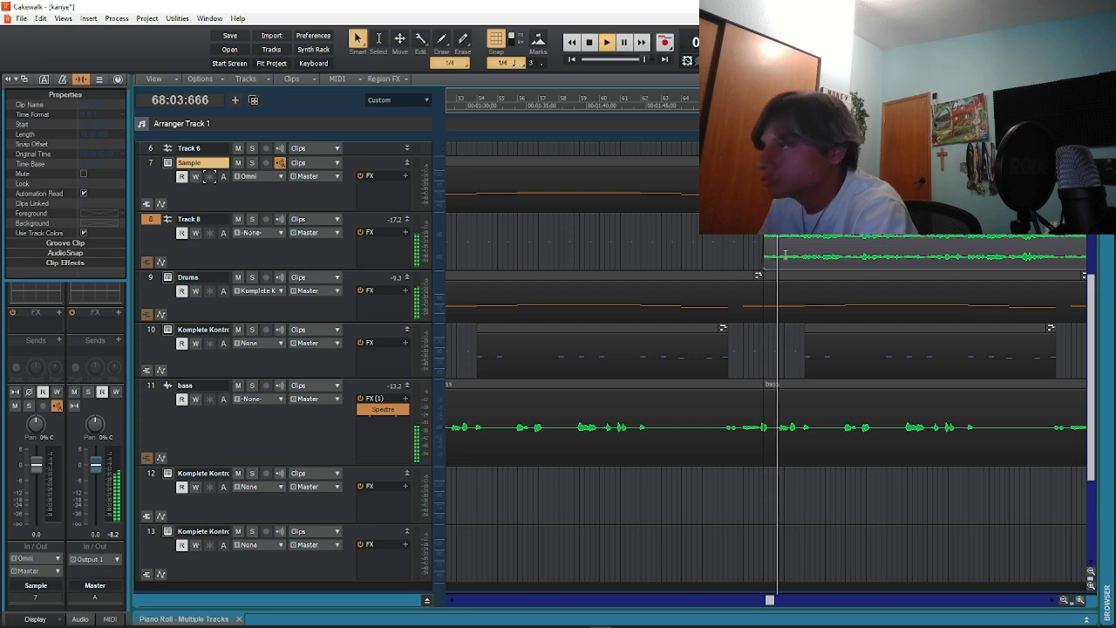
{"action": "scroll", "coordinate": [808, 254], "scroll_direction": "up", "scroll_amount": 2}
{"action": "scroll", "coordinate": [808, 255], "scroll_direction": "right", "scroll_amount": 1}
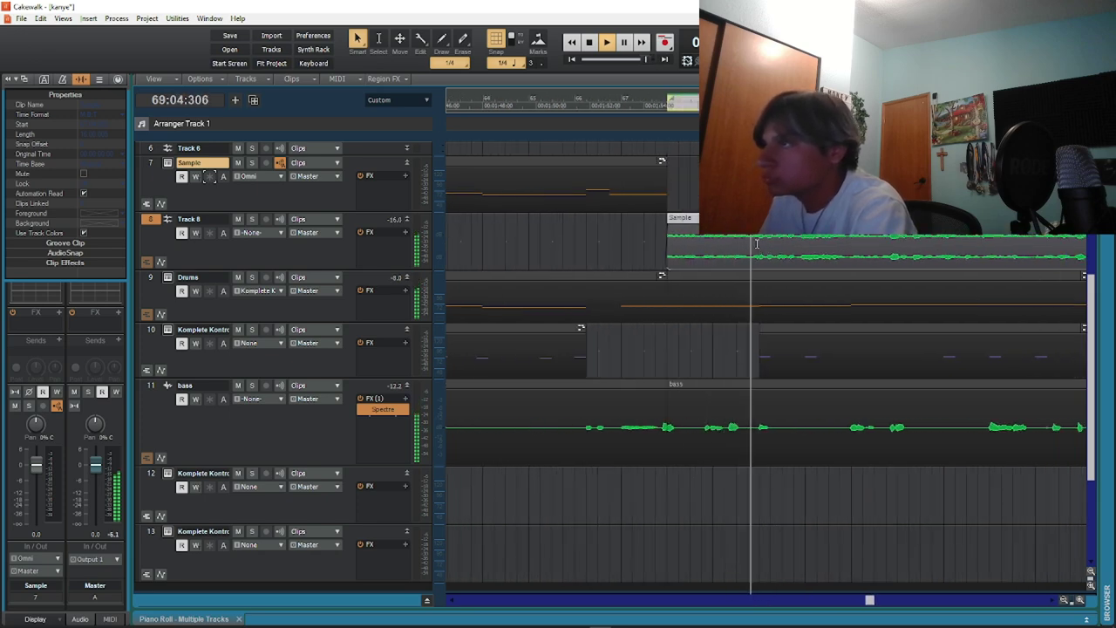
{"action": "left_click_drag", "start_coordinate": [759, 246], "coordinate": [850, 249]}
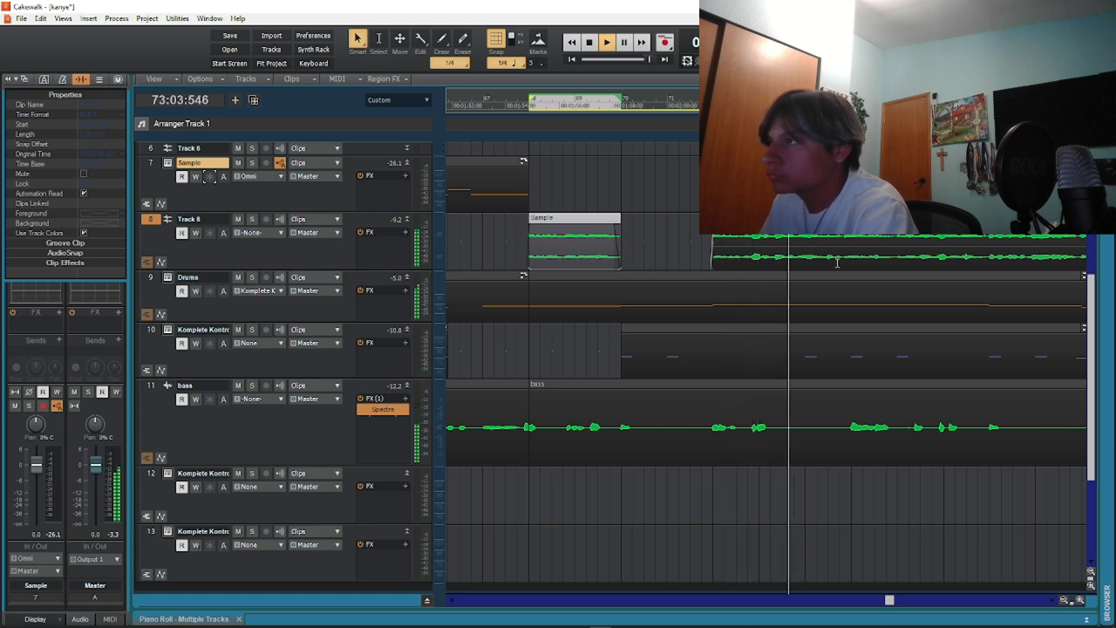
{"action": "left_click", "coordinate": [805, 244], "text": "alt"}
Try starting the Sample piece on Track 8 at measure 75 instead of 74, undo it and replay the section
{"action": "left_click_drag", "start_coordinate": [807, 245], "coordinate": [855, 248]}
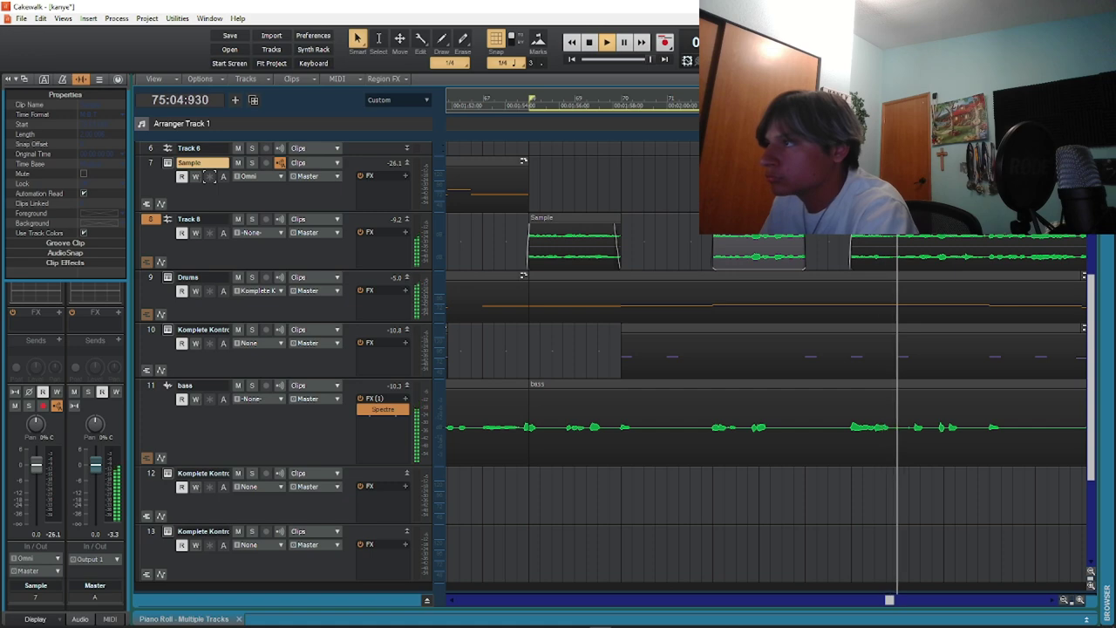
{"action": "key", "text": "ctrl+z"}
{"action": "key", "text": "space"}
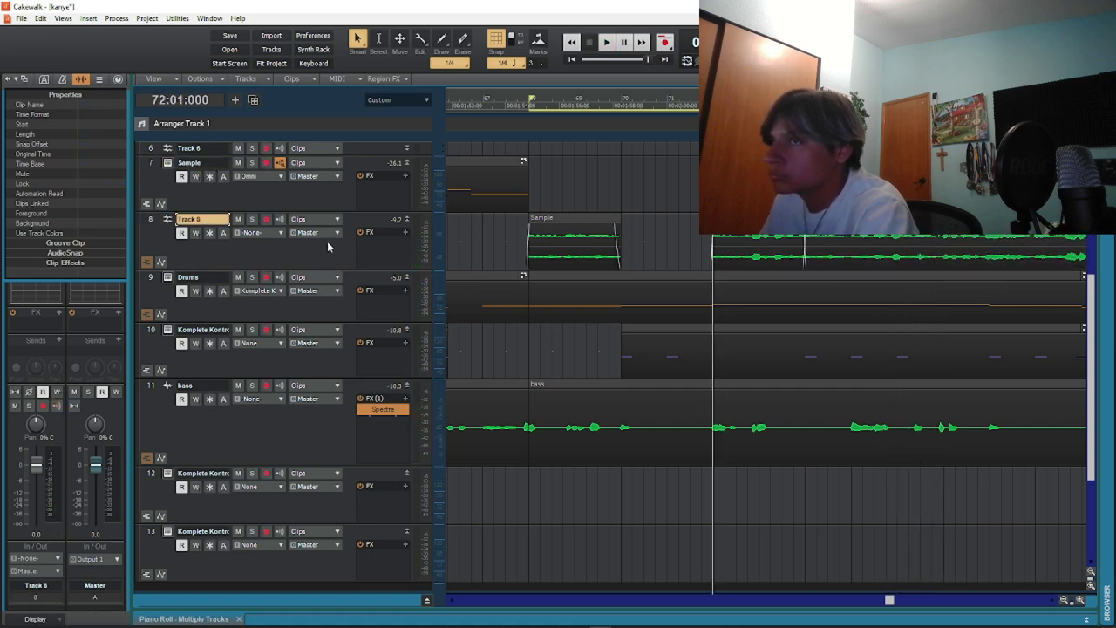
{"action": "left_click", "coordinate": [291, 303]}
{"action": "key", "text": "space"}
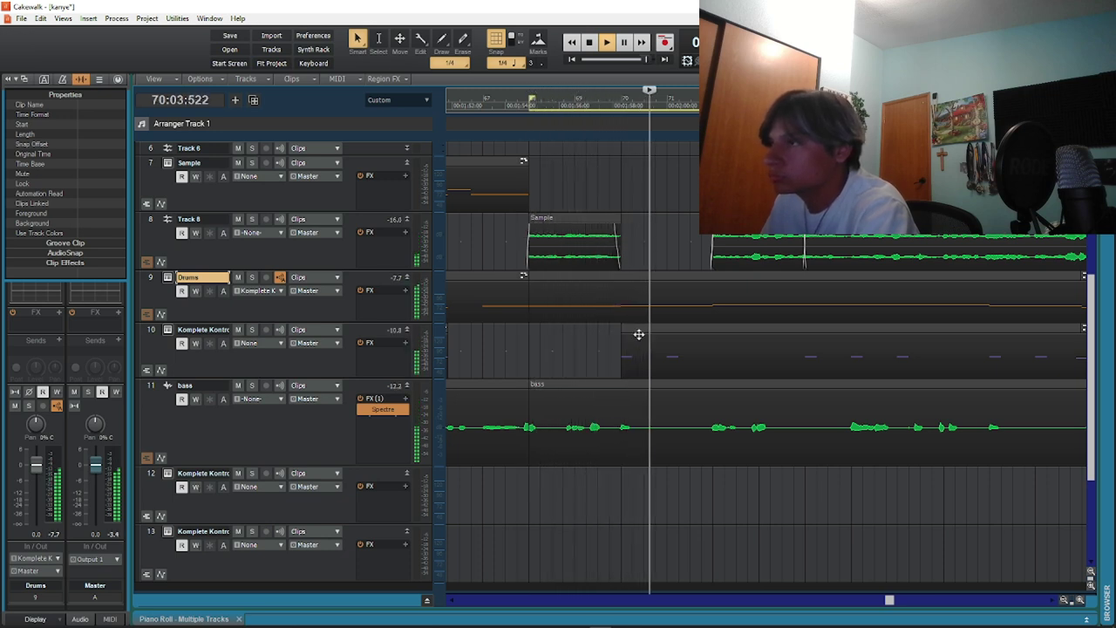
Copy the Komplete Kontrol MIDI clip at measure 70 onto the Sample track at the same position and replay the section
{"action": "left_click_drag", "start_coordinate": [640, 334], "coordinate": [633, 202]}
{"action": "key", "text": "space"}
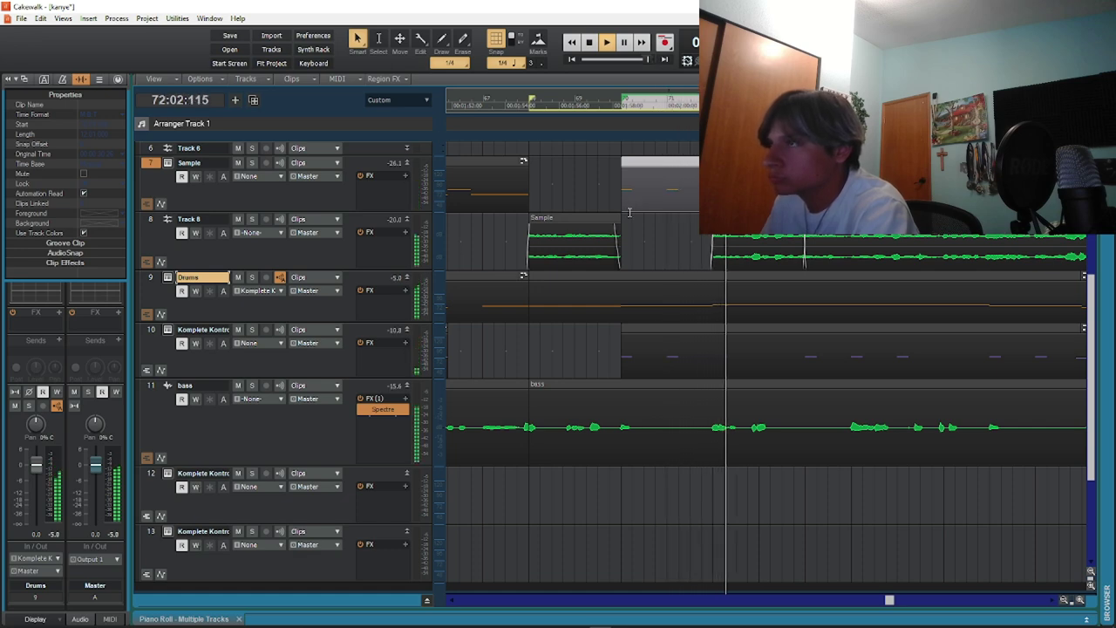
{"action": "key", "text": "w"}
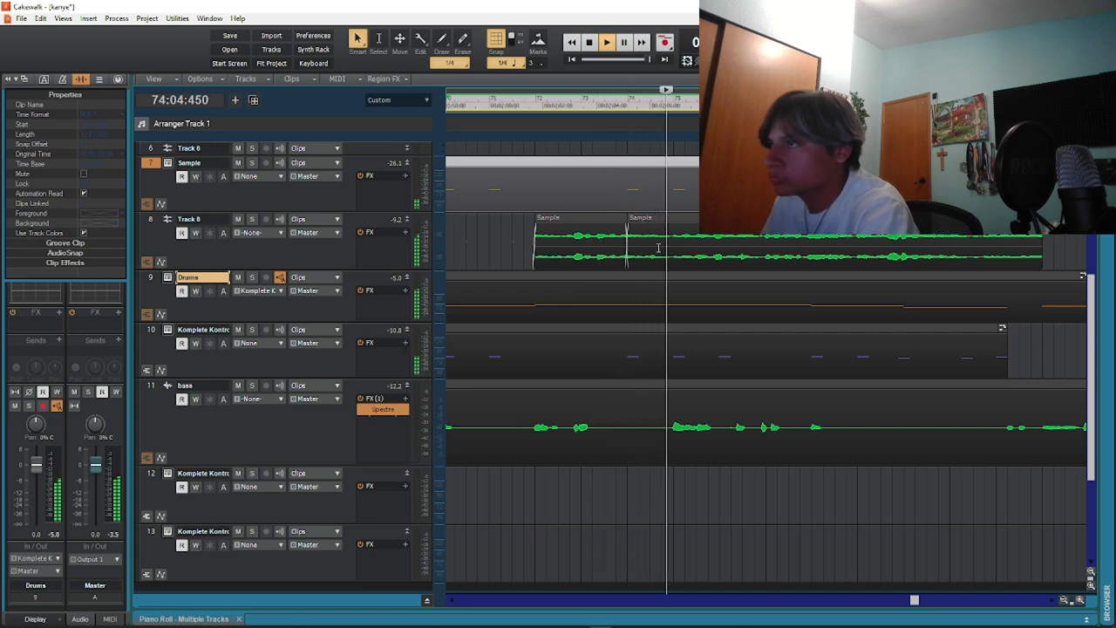
Cut the Track 8 Sample audio at measures 75 and 76, start the last piece one beat after measure 76 and end it at measure 84
{"action": "left_click_drag", "start_coordinate": [649, 218], "coordinate": [696, 222]}
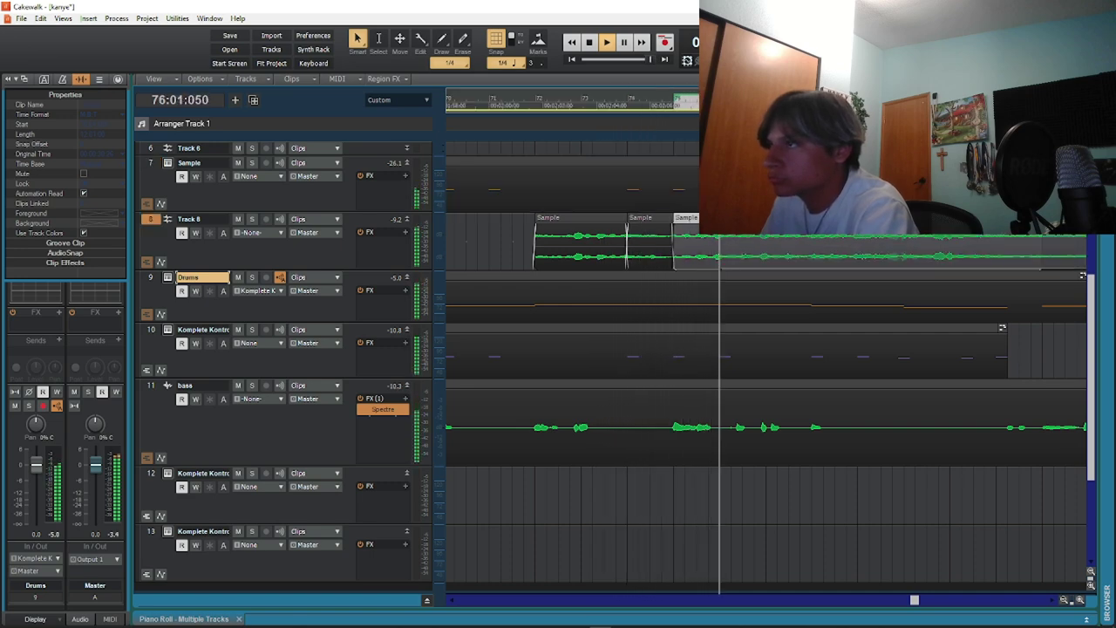
{"action": "key", "text": "ctrl+z"}
{"action": "key", "text": "ctrl+z"}
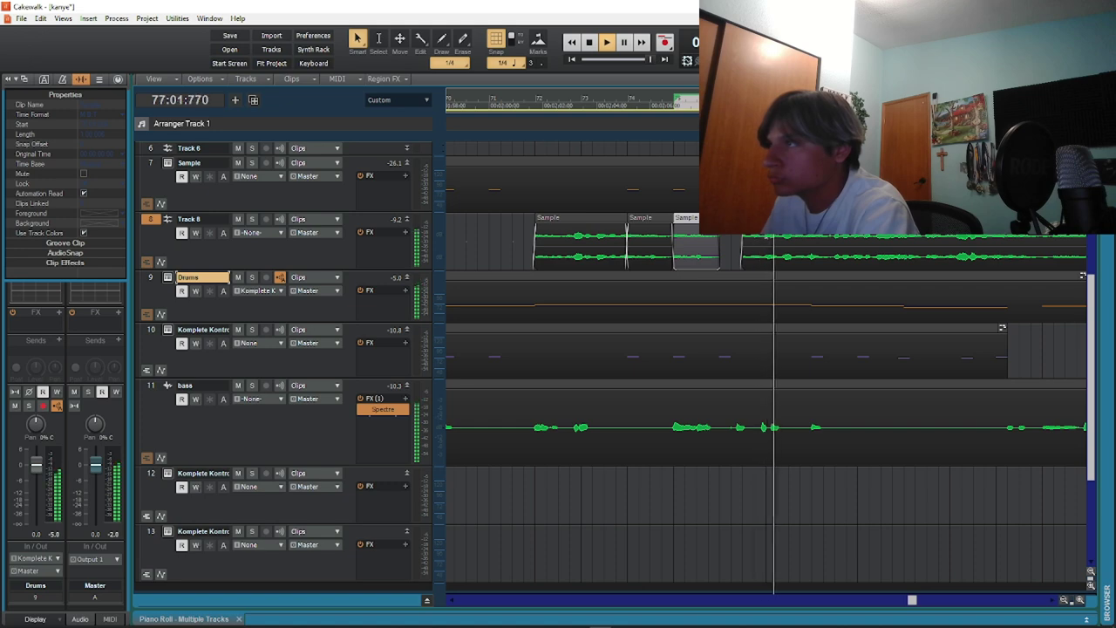
{"action": "mouse_move", "coordinate": [744, 250]}
{"action": "left_mouse_down"}
{"action": "mouse_move", "coordinate": [777, 249]}
{"action": "mouse_move", "coordinate": [785, 228]}
{"action": "mouse_move", "coordinate": [751, 231]}
{"action": "left_mouse_up"}
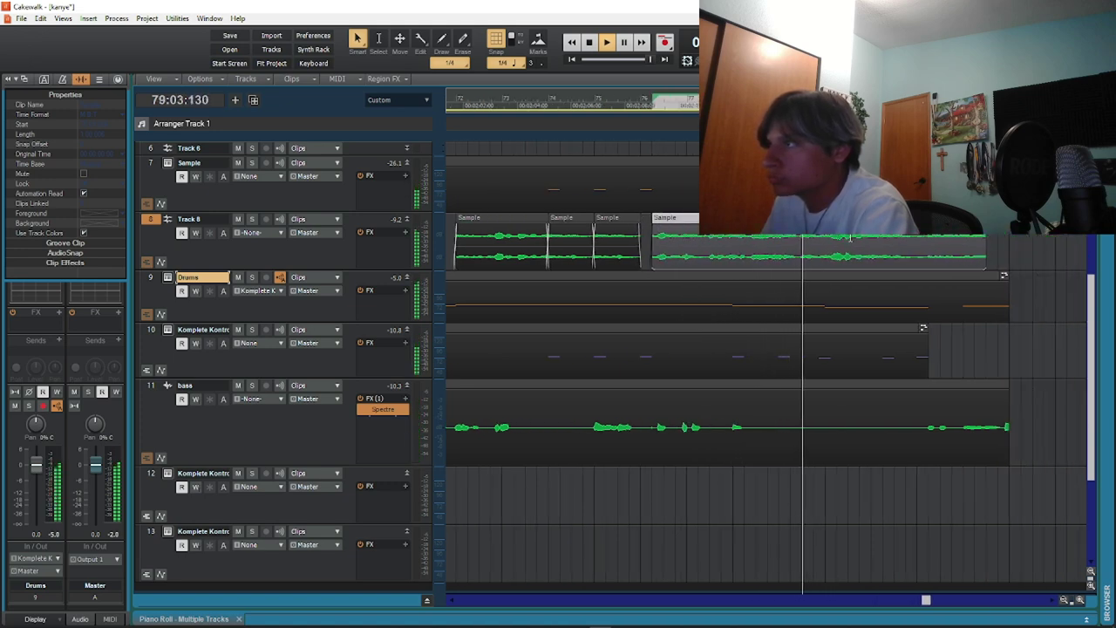
{"action": "left_click_drag", "start_coordinate": [925, 247], "coordinate": [951, 260]}
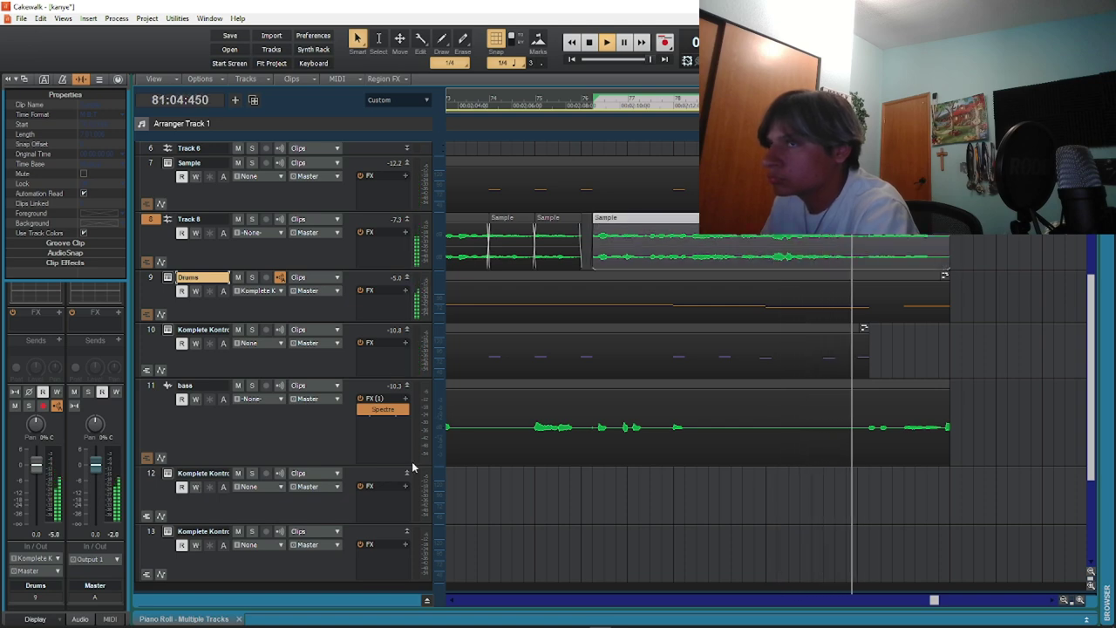
{"action": "scroll", "coordinate": [414, 436], "scroll_direction": "down", "scroll_amount": 4}
{"action": "right_click", "coordinate": [372, 443]}
{"action": "left_click", "coordinate": [400, 476]}
{"action": "key", "text": "ctrl+z"}
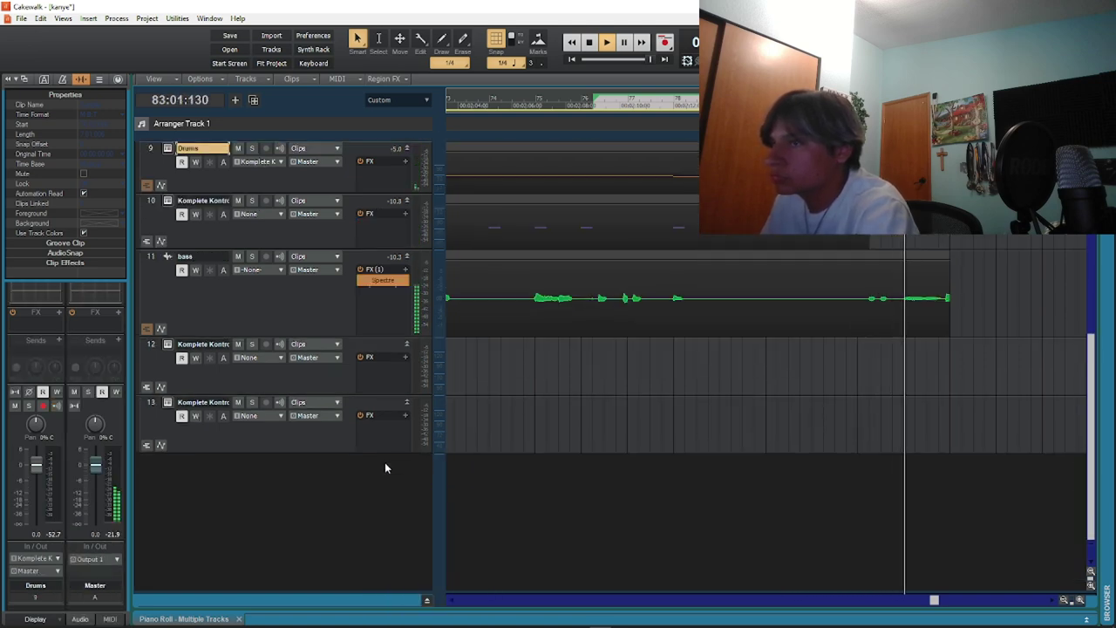
Insert a new audio track between Track 8 and Drums, expand it, route its output to Master and replay the section
{"action": "right_click", "coordinate": [384, 463]}
{"action": "left_click", "coordinate": [404, 484]}
{"action": "left_click_drag", "start_coordinate": [414, 141], "coordinate": [391, 286]}
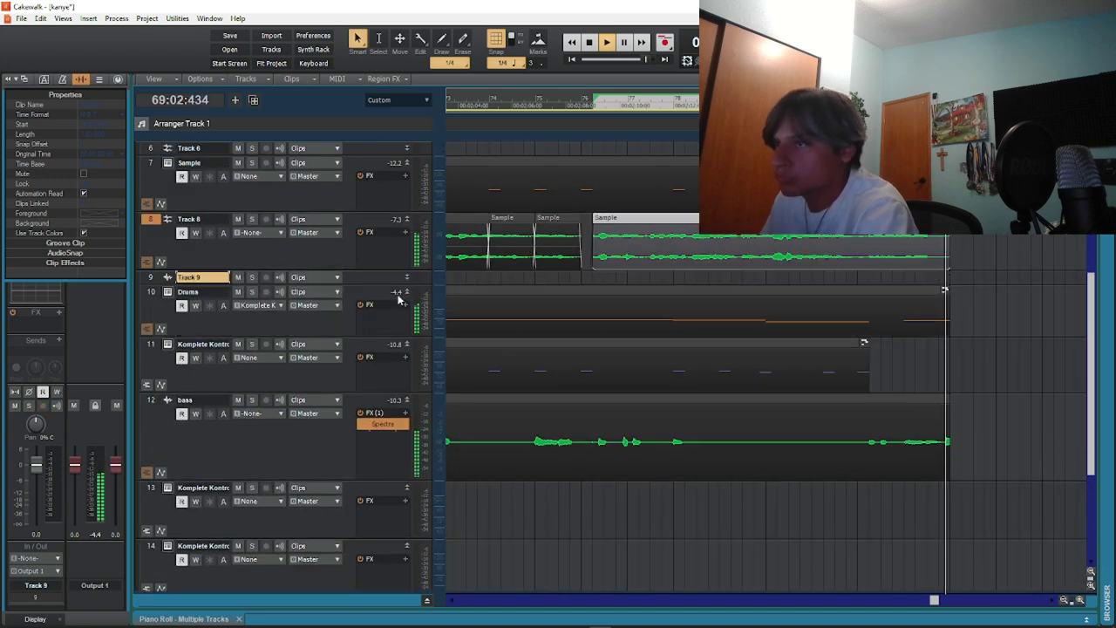
{"action": "left_click", "coordinate": [408, 277]}
{"action": "left_click", "coordinate": [314, 290]}
{"action": "left_click", "coordinate": [377, 333]}
{"action": "key", "text": "space"}
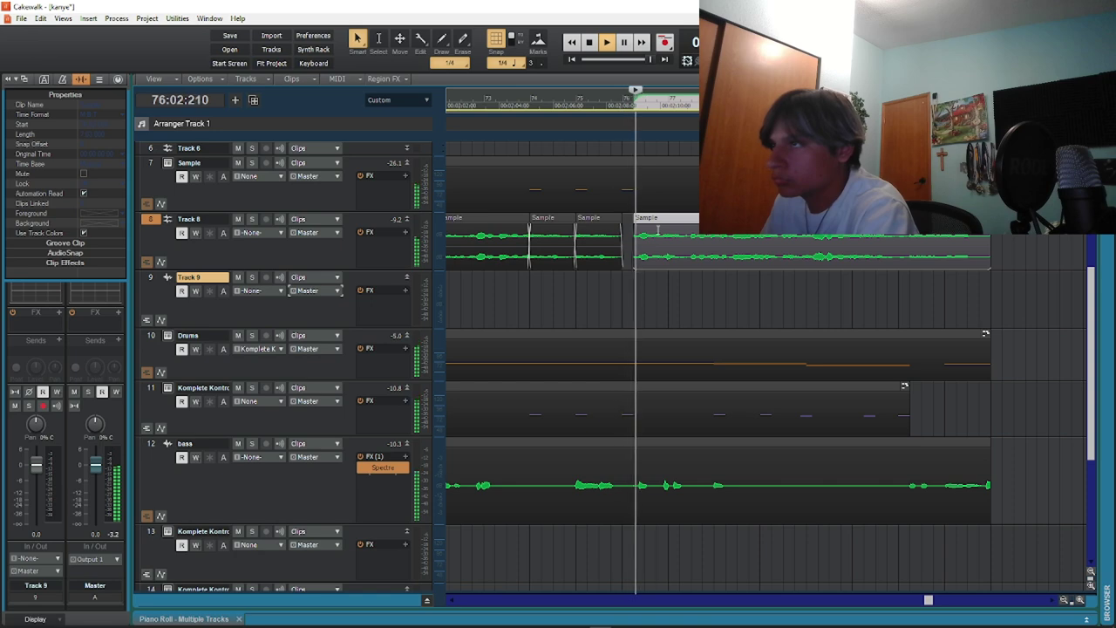
Move the last Sample piece on Track 8 earlier to start one beat before measure 76 and replay the section
{"action": "left_click_drag", "start_coordinate": [637, 247], "coordinate": [658, 223]}
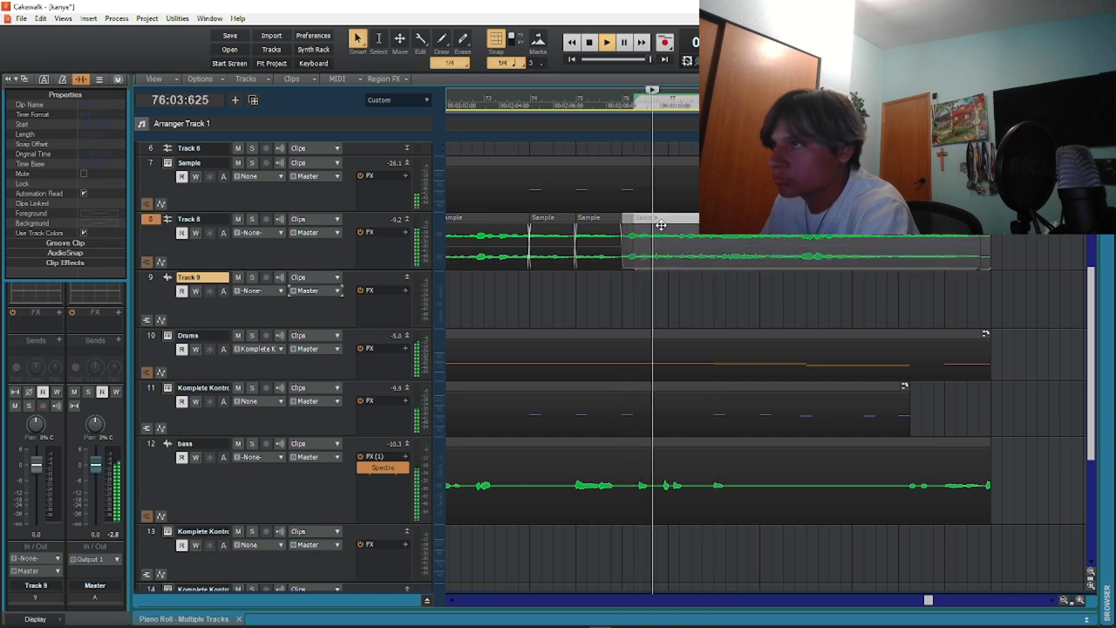
{"action": "left_click", "coordinate": [610, 275]}
{"action": "left_click", "coordinate": [566, 279]}
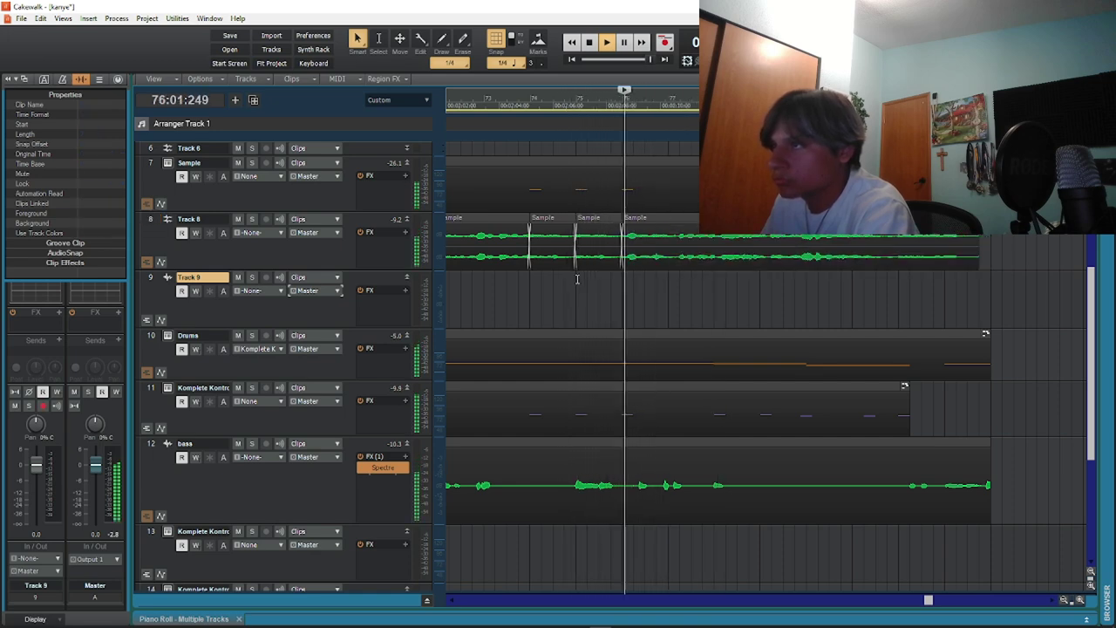
{"action": "left_click_drag", "start_coordinate": [662, 223], "coordinate": [625, 262]}
{"action": "left_click", "coordinate": [574, 280]}
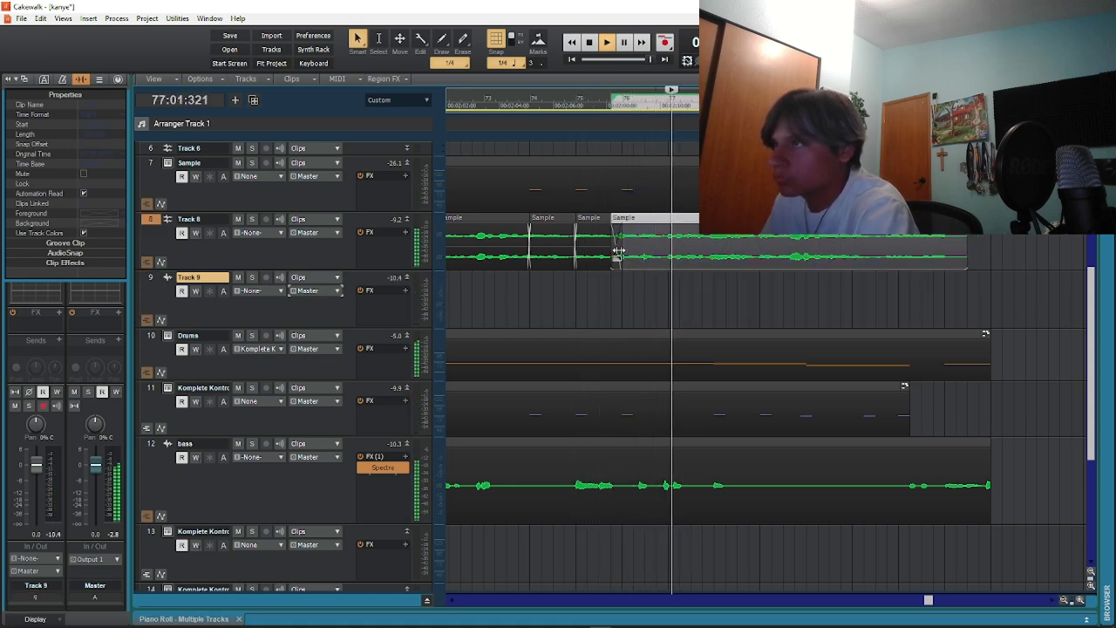
Split the last Track 8 piece at measure 77, trim the second part's start to measure 78, move it to measure 77 and replay
{"action": "left_click", "coordinate": [669, 255], "text": "alt"}
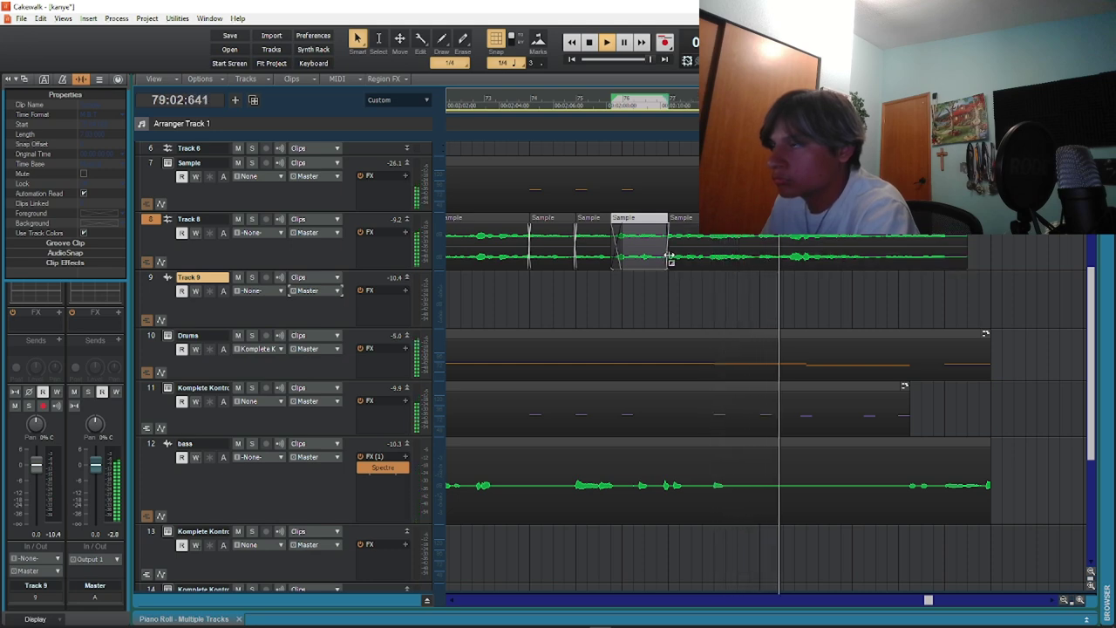
{"action": "left_click_drag", "start_coordinate": [670, 257], "coordinate": [714, 258]}
{"action": "left_click", "coordinate": [610, 284]}
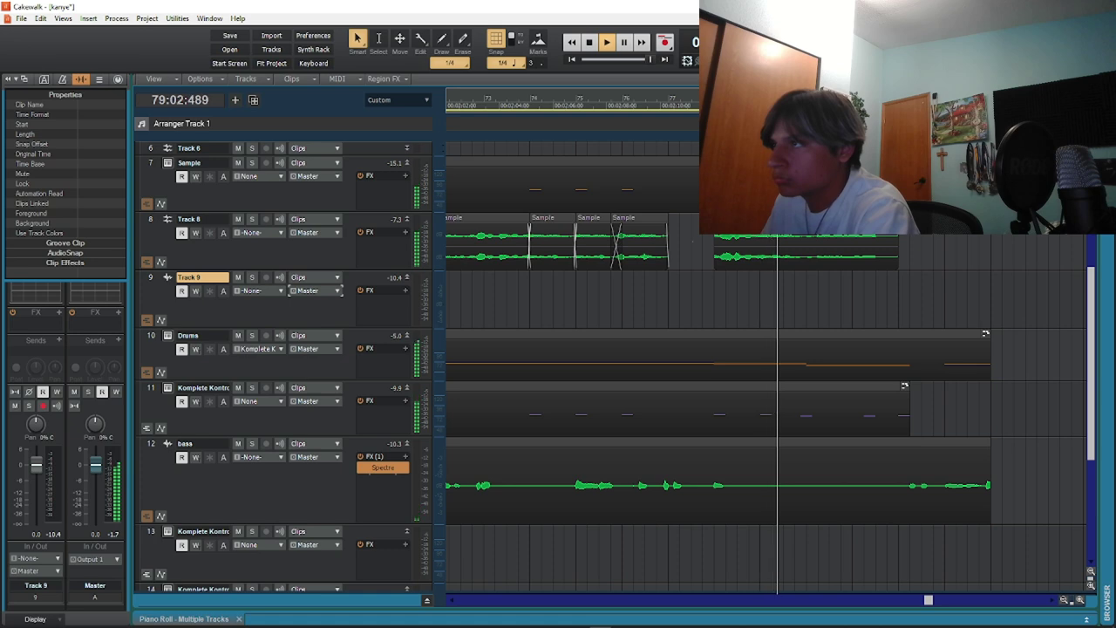
{"action": "left_click_drag", "start_coordinate": [739, 229], "coordinate": [693, 225]}
{"action": "left_click", "coordinate": [634, 288]}
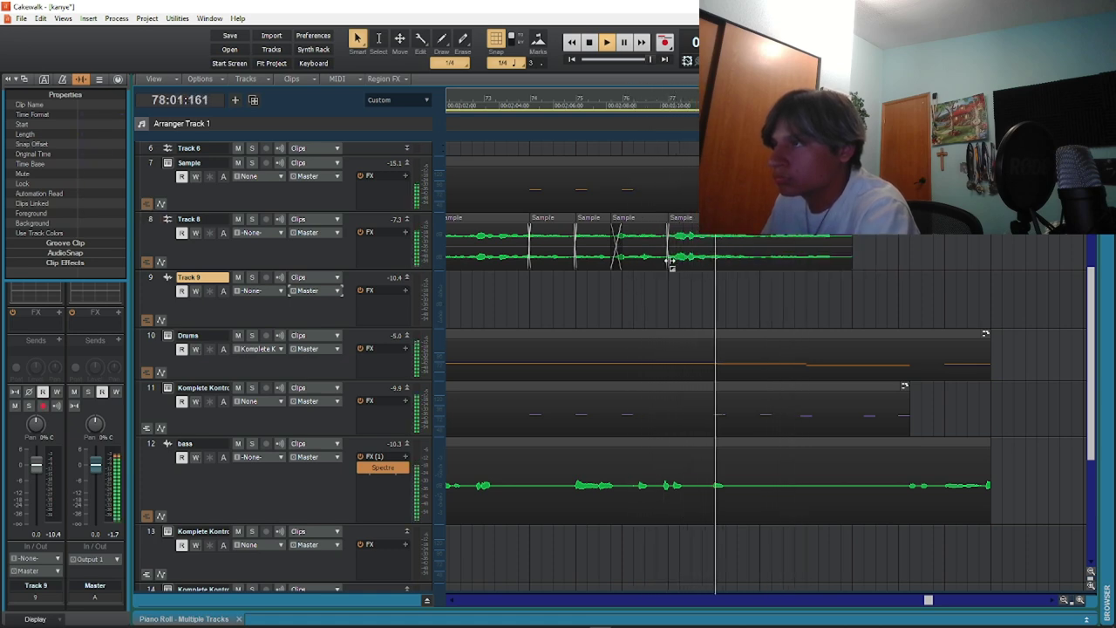
Cut another measure from the start of the last Track 8 piece, move it back to measure 77 and replay
{"action": "left_click_drag", "start_coordinate": [670, 263], "coordinate": [715, 266]}
{"action": "left_click_drag", "start_coordinate": [736, 229], "coordinate": [690, 228]}
{"action": "left_click", "coordinate": [600, 305]}
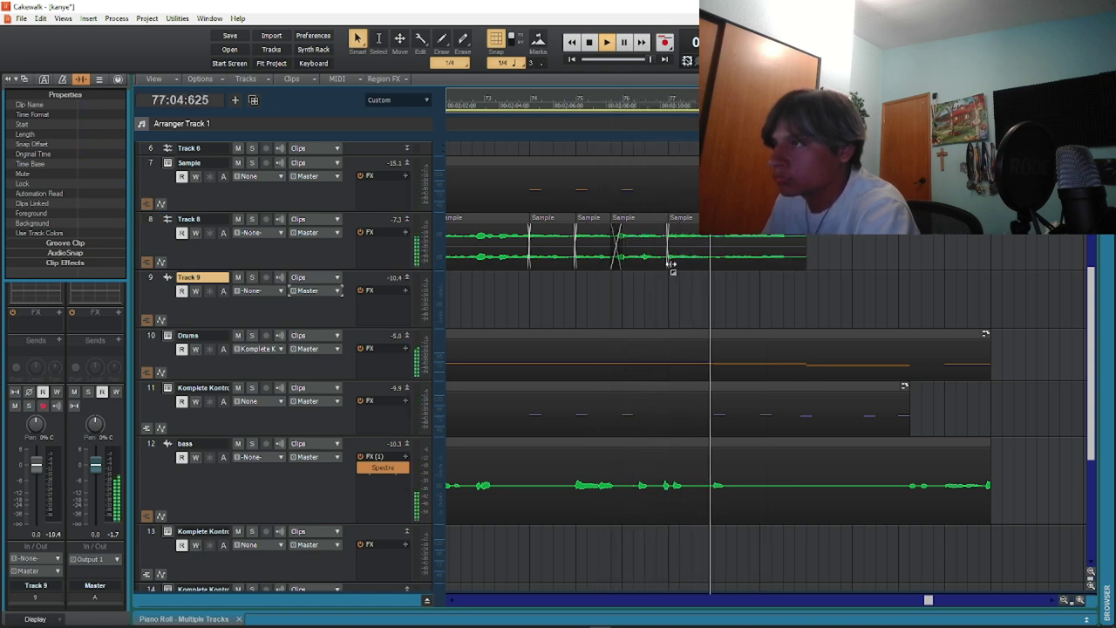
Trim the start of the last Track 8 piece further, place it from measure 77 to 79 and replay the section
{"action": "left_click_drag", "start_coordinate": [671, 264], "coordinate": [693, 263]}
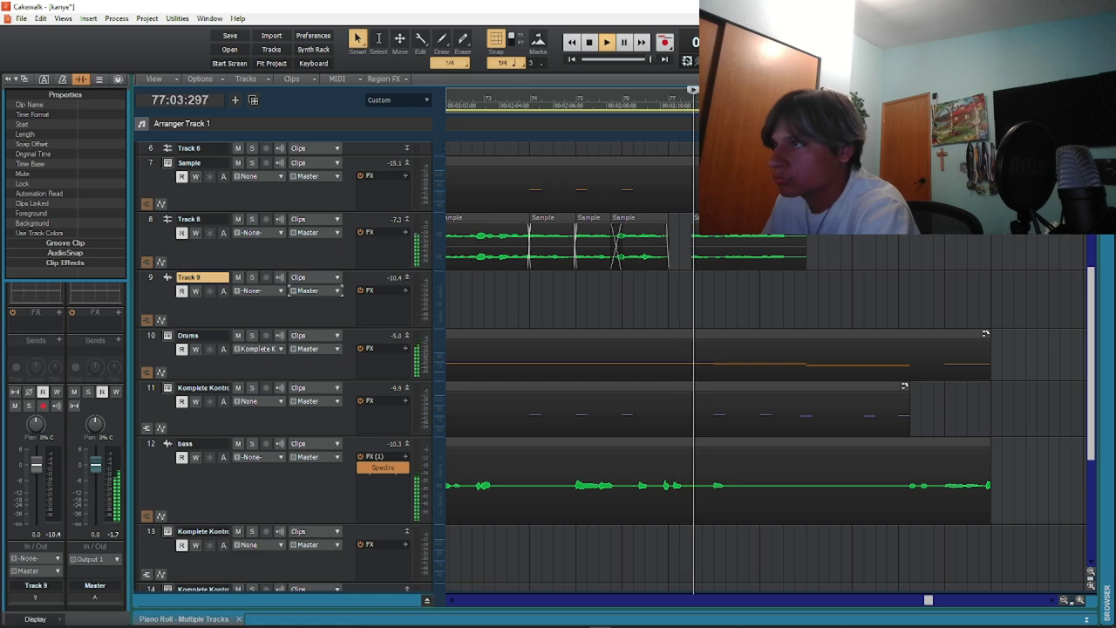
{"action": "left_click_drag", "start_coordinate": [733, 220], "coordinate": [709, 220]}
{"action": "left_click", "coordinate": [614, 294]}
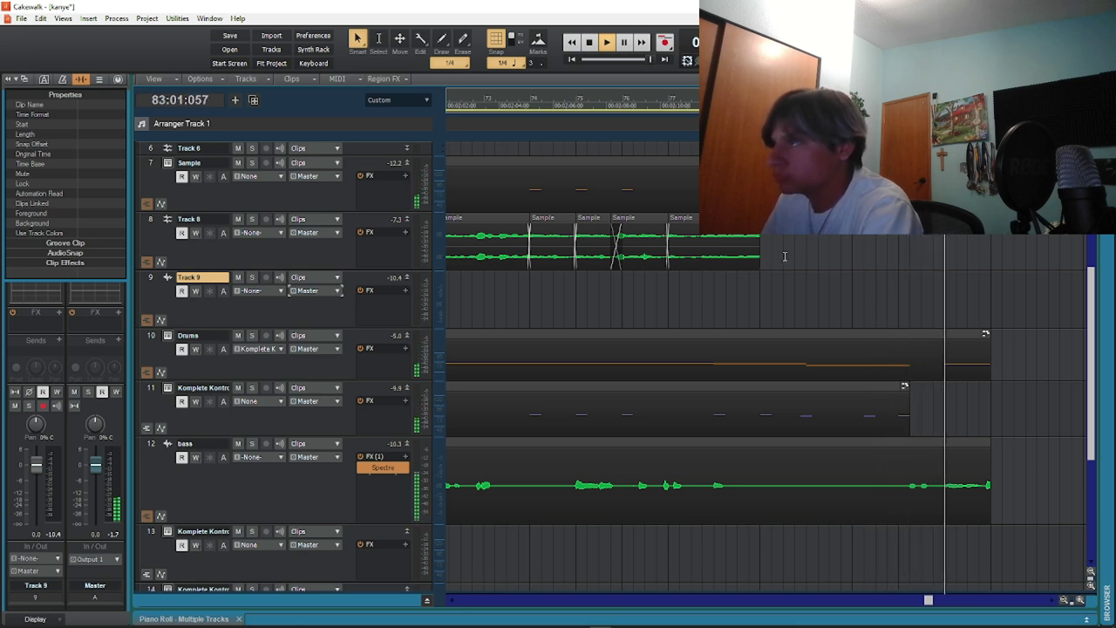
{"action": "left_click", "coordinate": [793, 261]}
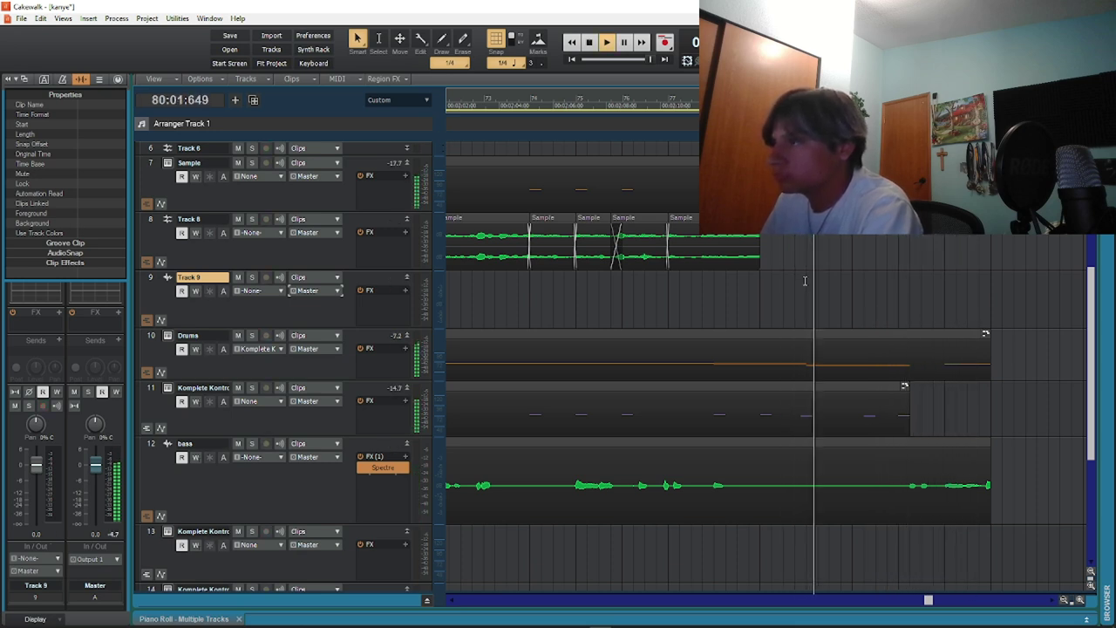
{"action": "left_click", "coordinate": [784, 315]}
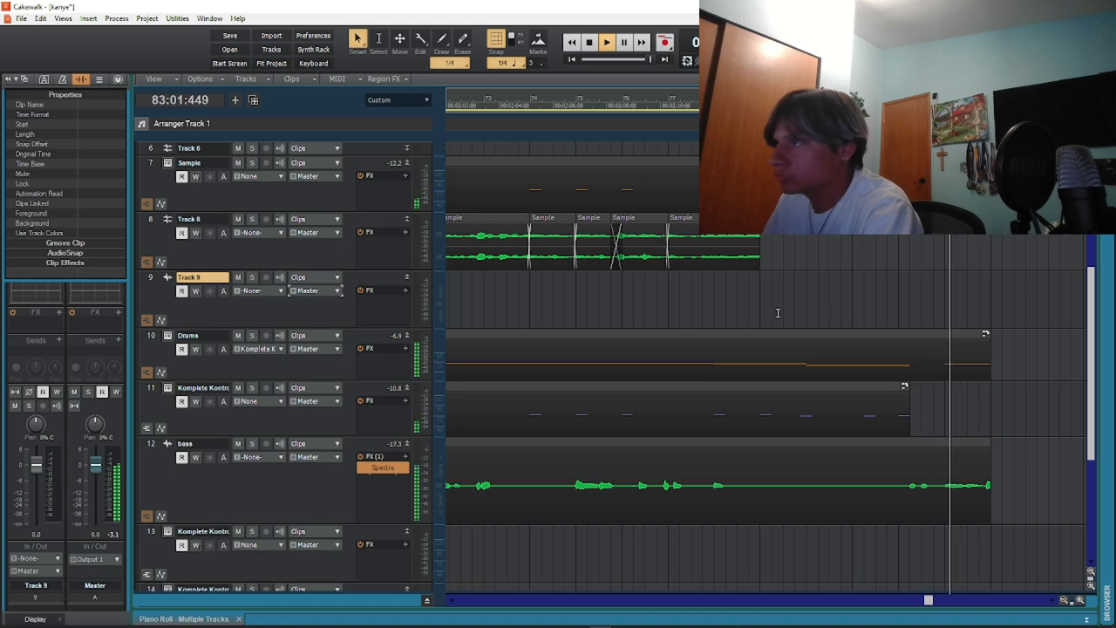
{"action": "left_click", "coordinate": [753, 307]}
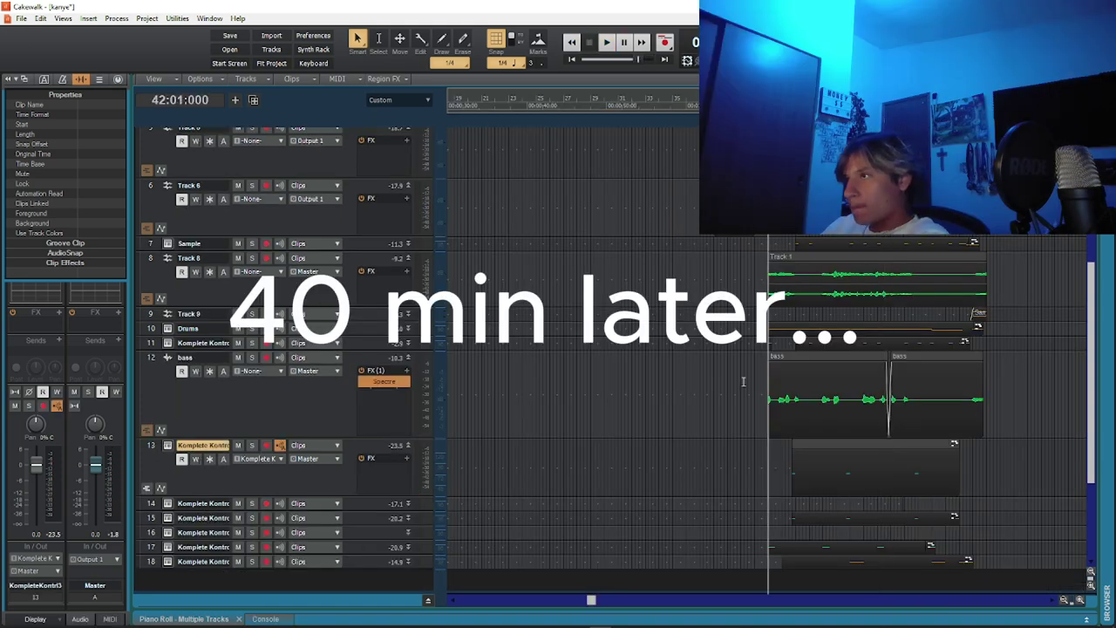
Play the arrangement from measure 42 and return from the Sample track's piano roll to the tracks
{"action": "key", "text": "space"}
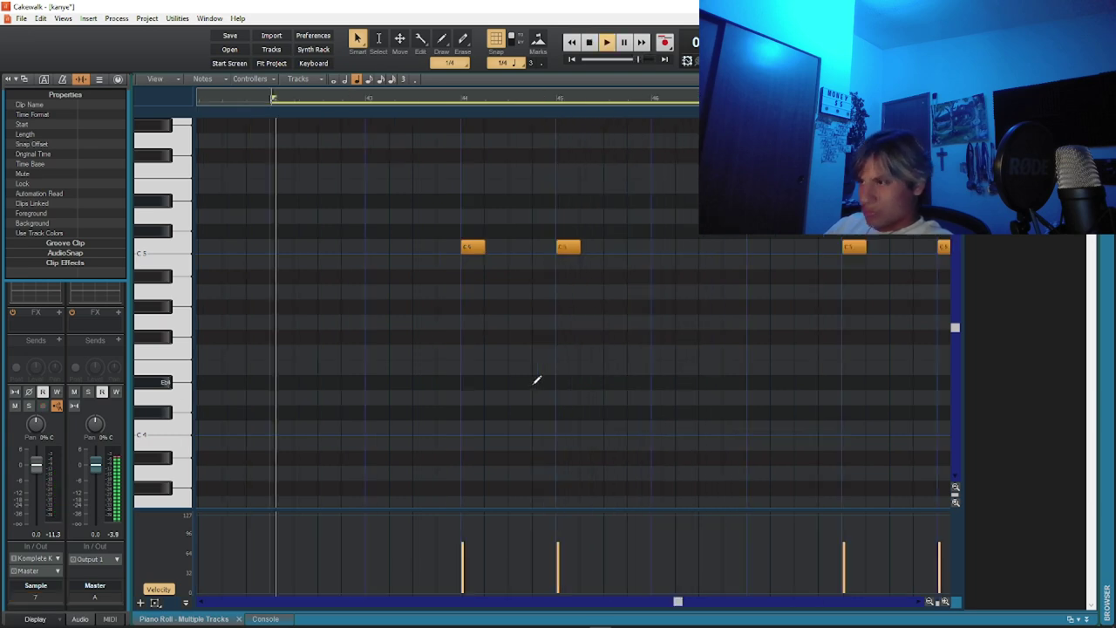
{"action": "key", "text": "d"}
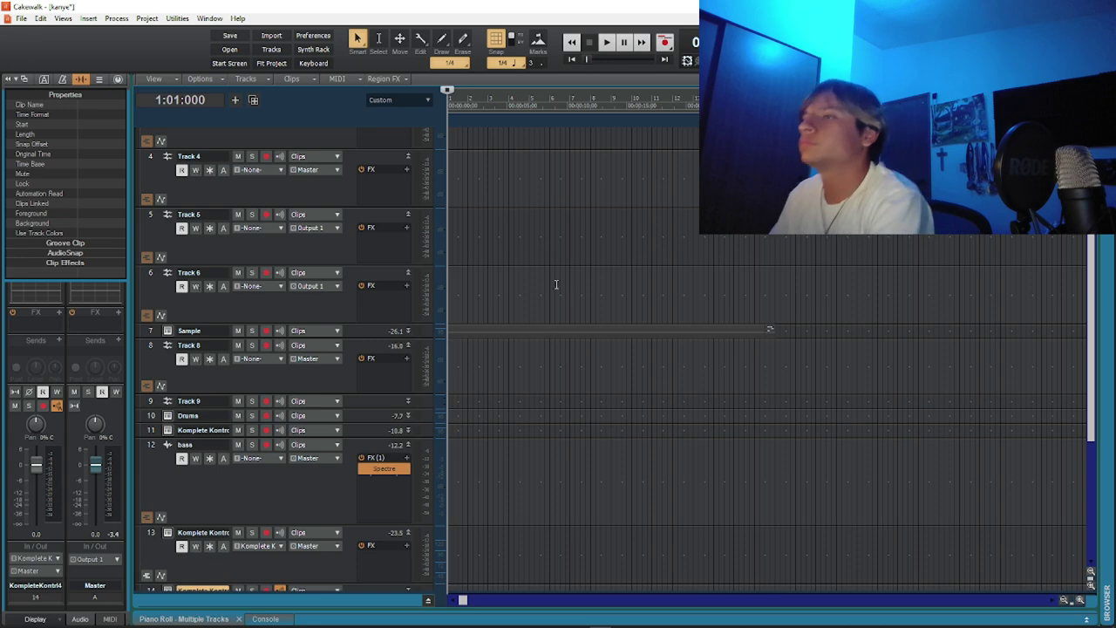
Close the kanye project
{"action": "left_click", "coordinate": [21, 18]}
{"action": "left_click", "coordinate": [54, 66]}
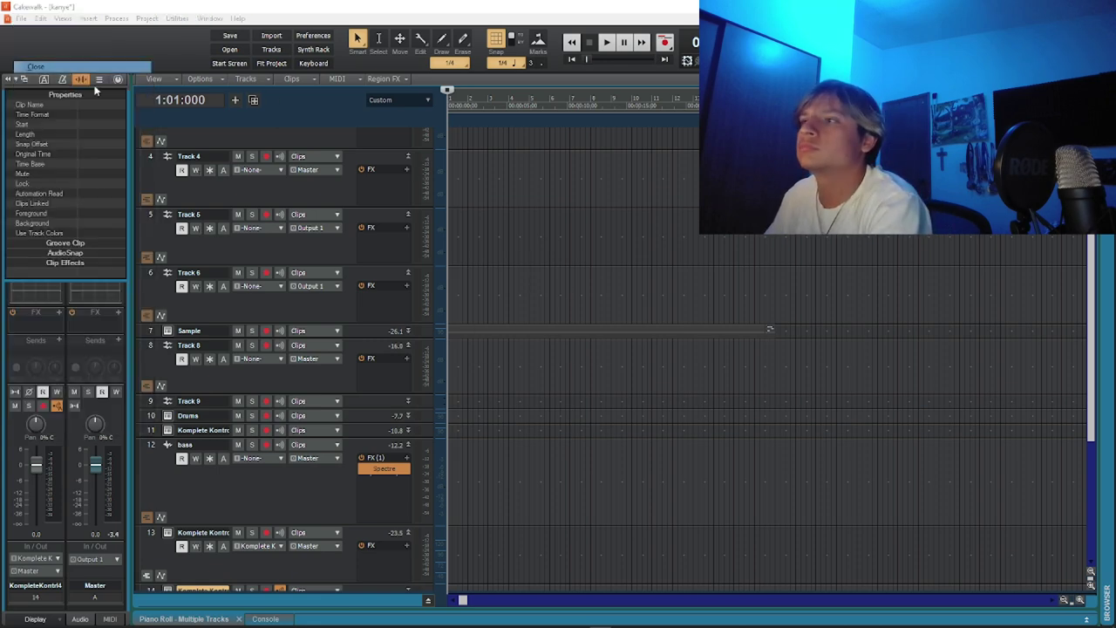
{"action": "left_click", "coordinate": [504, 343]}
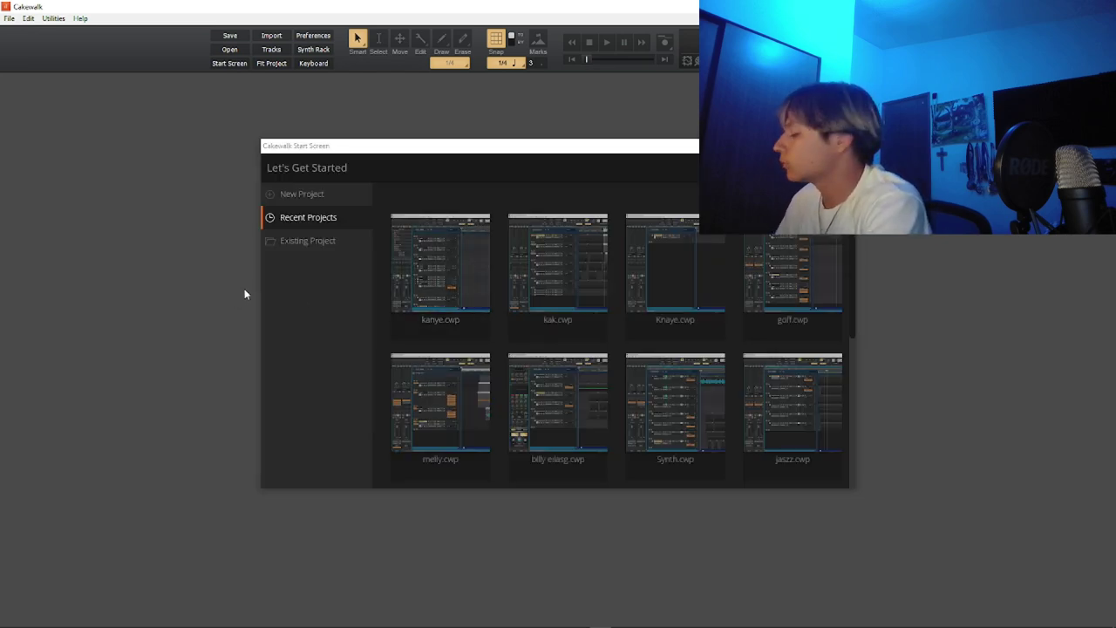
Set the audio playback and recording driver mode to MME (32-Bit) in the preferences and apply it
{"action": "key", "text": "p"}
{"action": "left_click", "coordinate": [428, 157]}
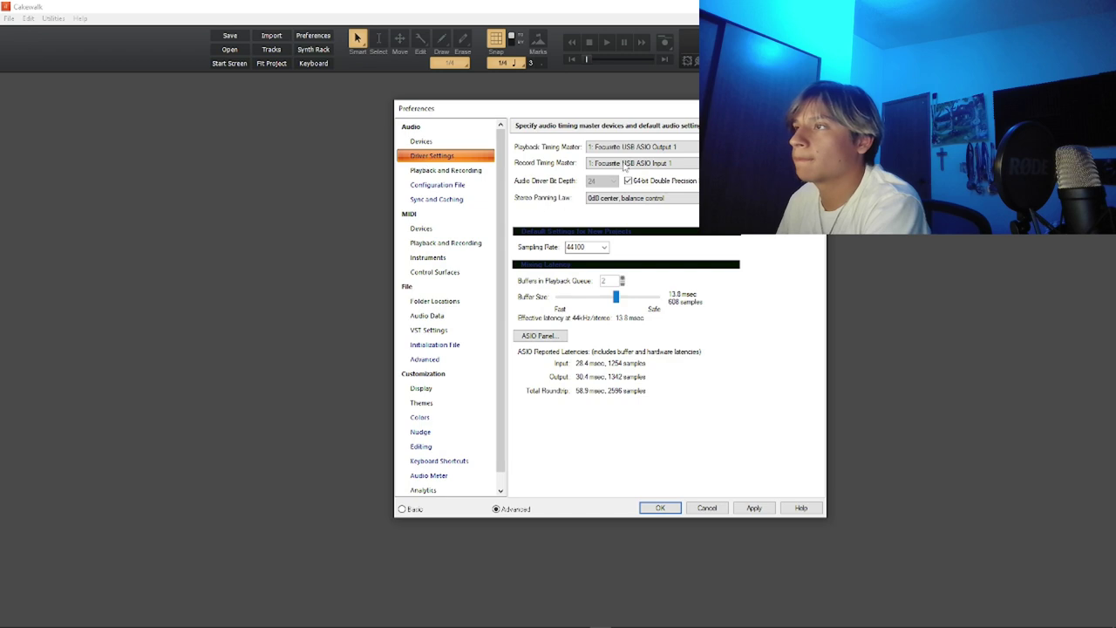
{"action": "left_click", "coordinate": [445, 171]}
{"action": "left_click", "coordinate": [582, 152]}
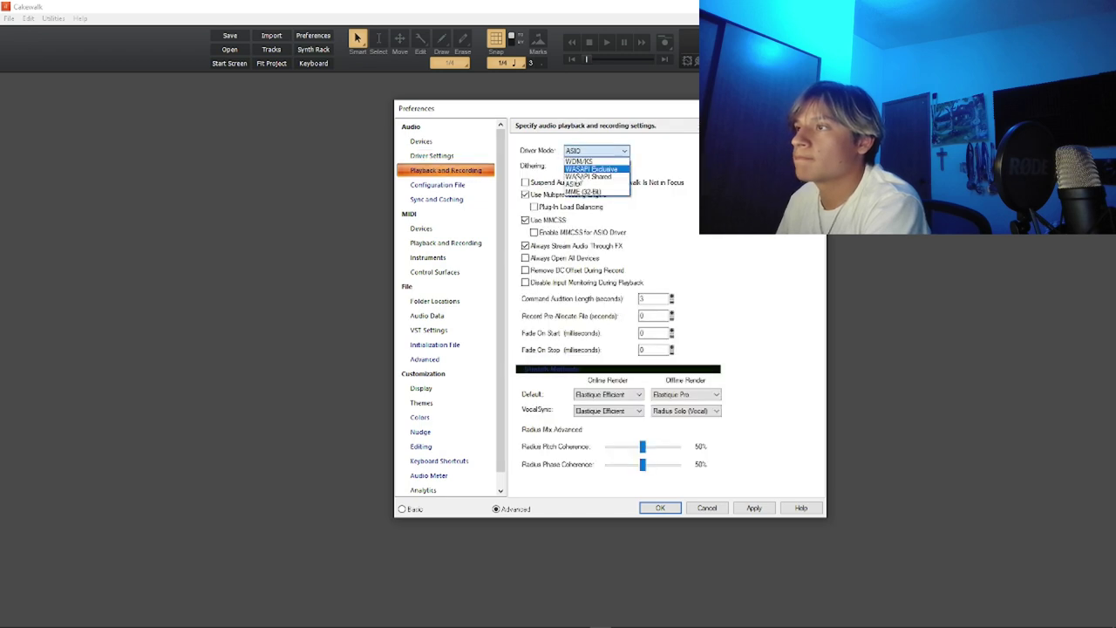
{"action": "left_click", "coordinate": [573, 191]}
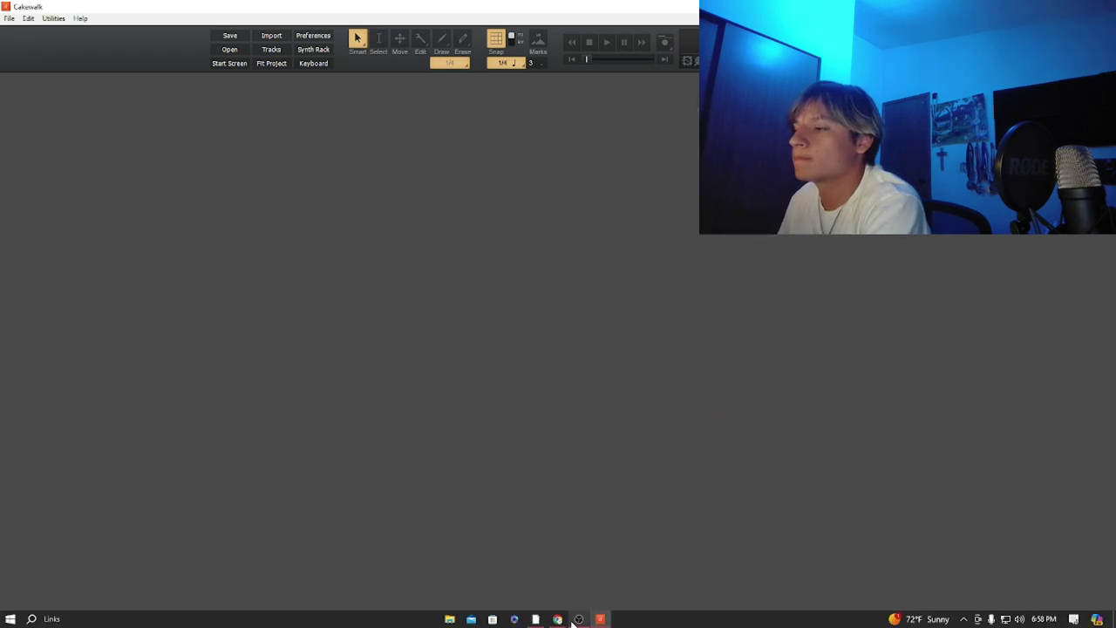
{"action": "left_click", "coordinate": [576, 623]}
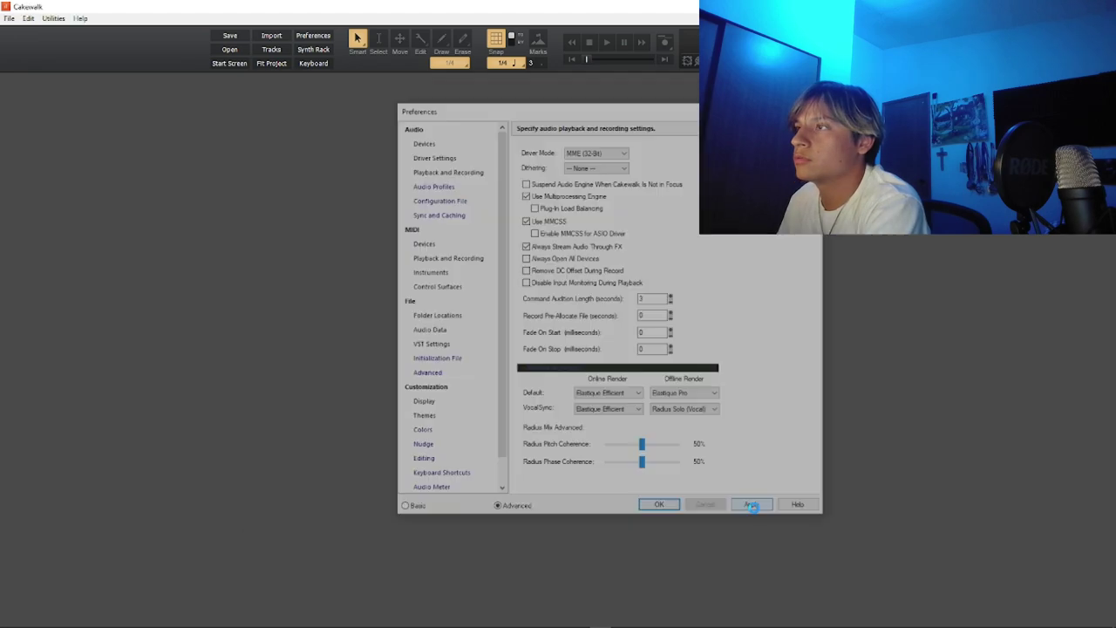
{"action": "left_click", "coordinate": [754, 507]}
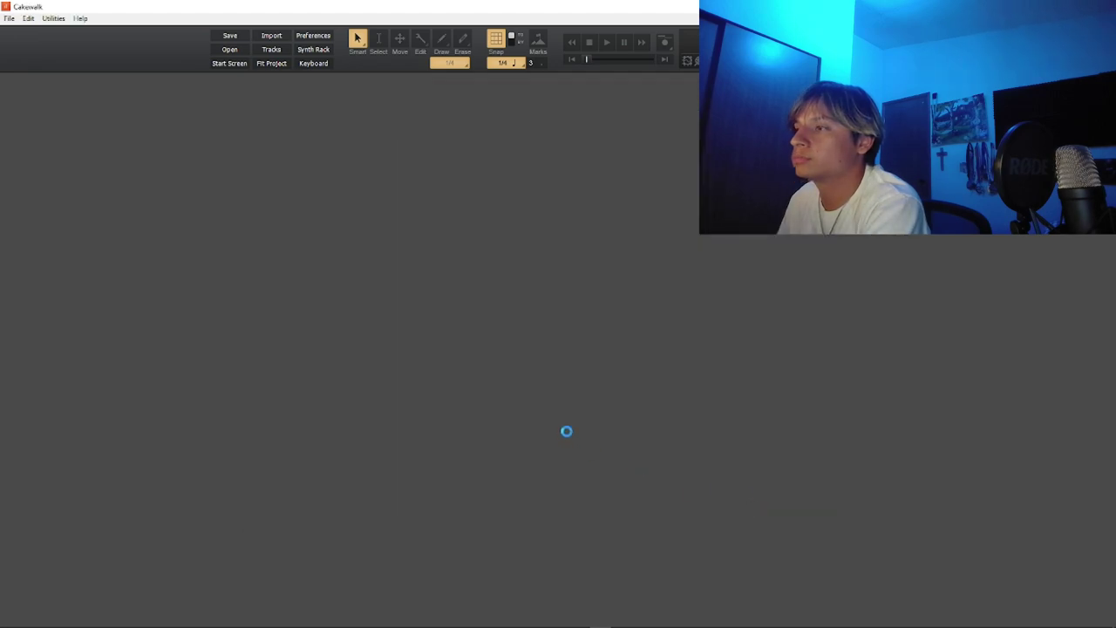
Lower the Mic/Aux level to -inf dB in OBS and return to Cakewalk to close the preferences
{"action": "left_click", "coordinate": [577, 622]}
{"action": "left_click_drag", "start_coordinate": [600, 452], "coordinate": [394, 441]}
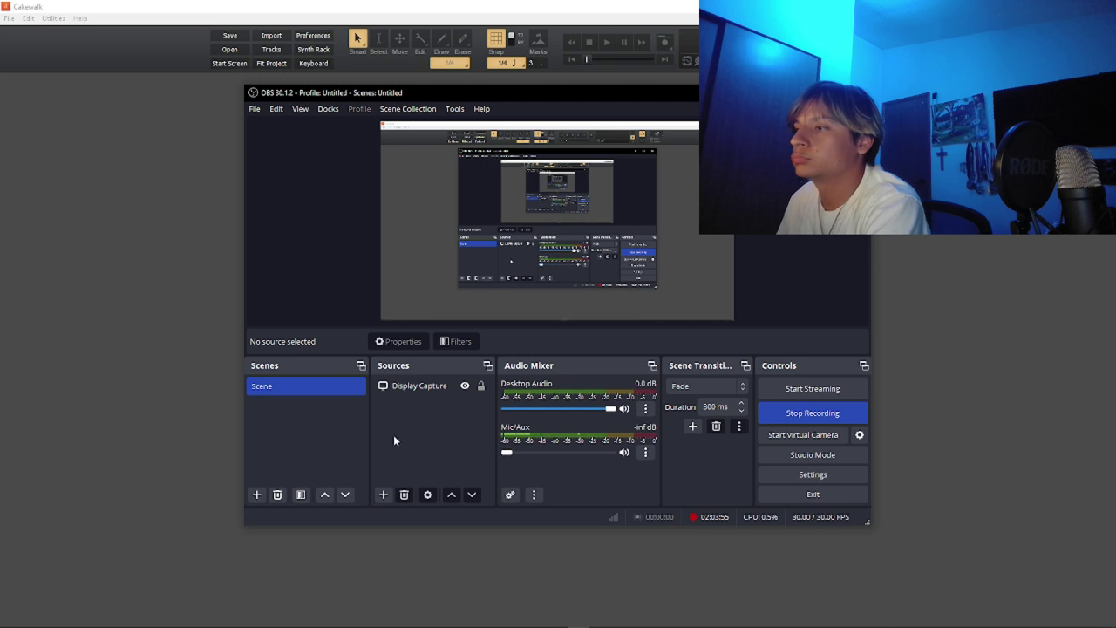
{"action": "left_click", "coordinate": [599, 621]}
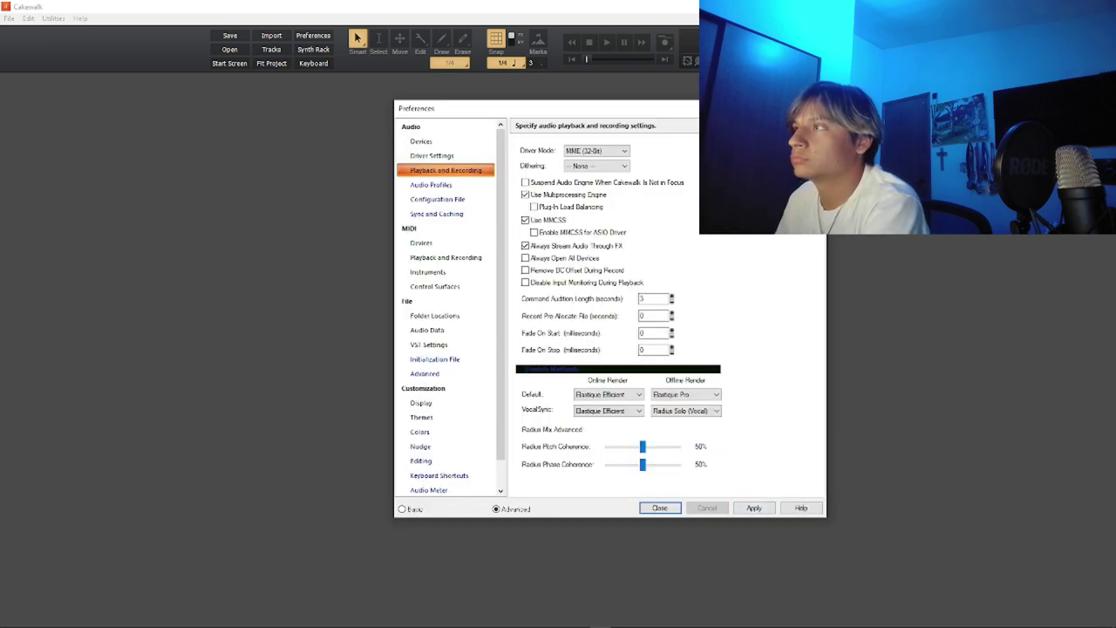
{"action": "left_click", "coordinate": [814, 108]}
Reopen the recent project kanye.cwp and play it from the beginning
{"action": "left_click", "coordinate": [9, 19]}
{"action": "left_click", "coordinate": [53, 52]}
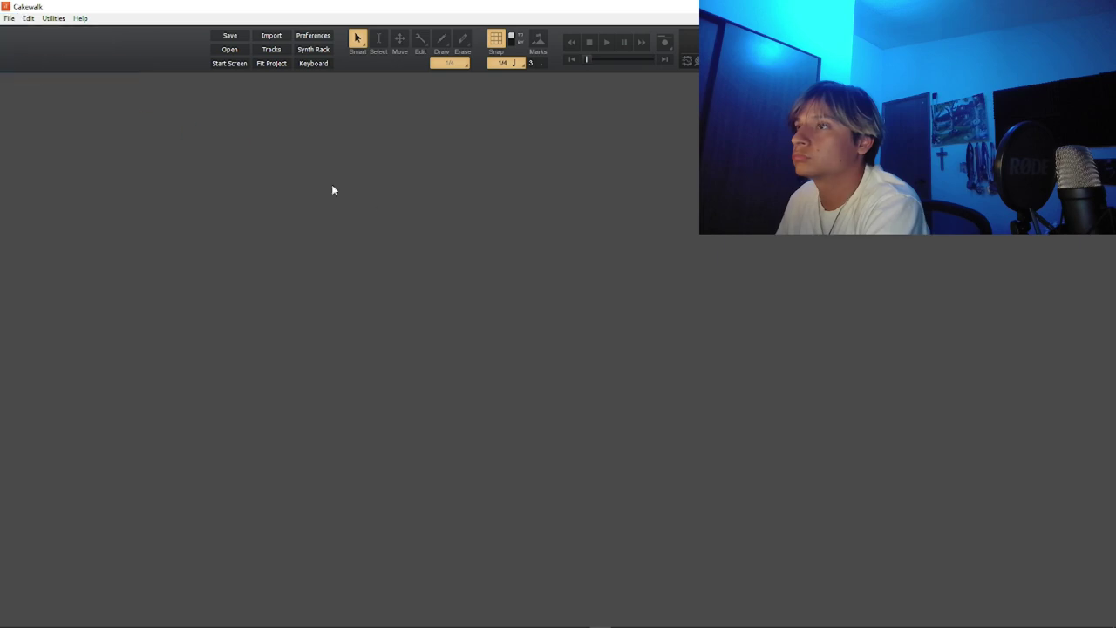
{"action": "left_click", "coordinate": [438, 254]}
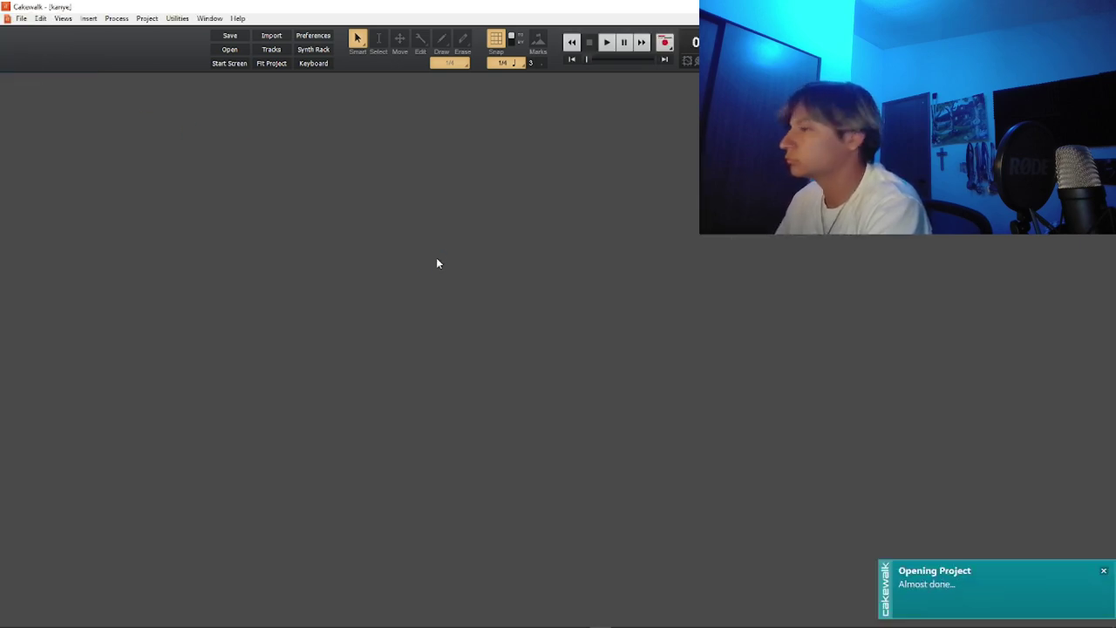
{"action": "key", "text": "space"}
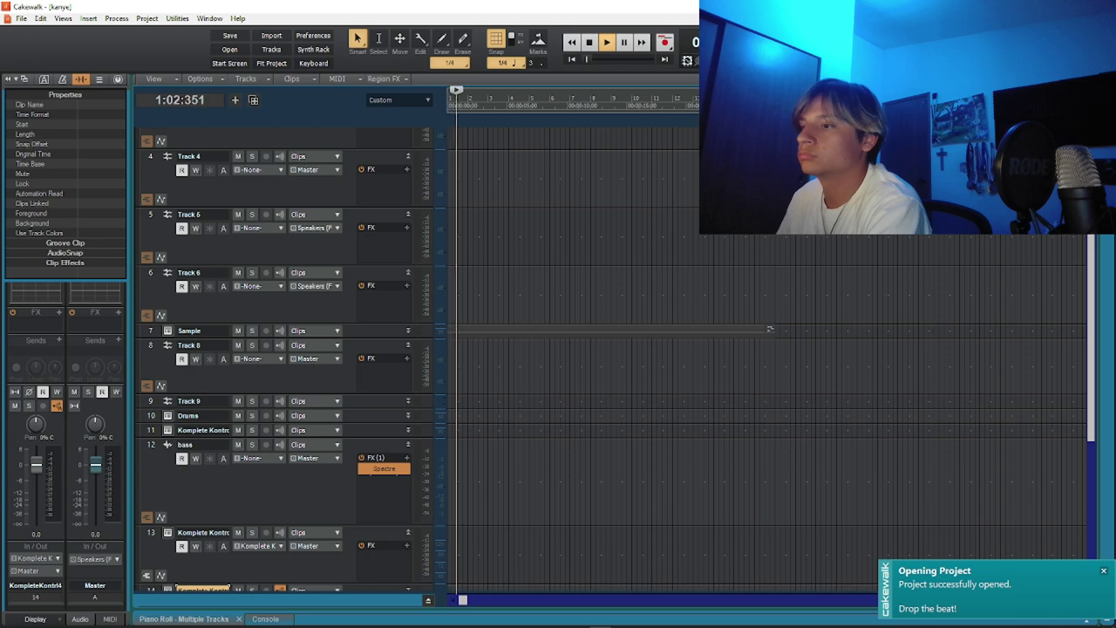
Check the Desktop Audio level in OBS while the project plays, and restart playback from measure 1 after each check
{"action": "mouse_move", "coordinate": [579, 621]}
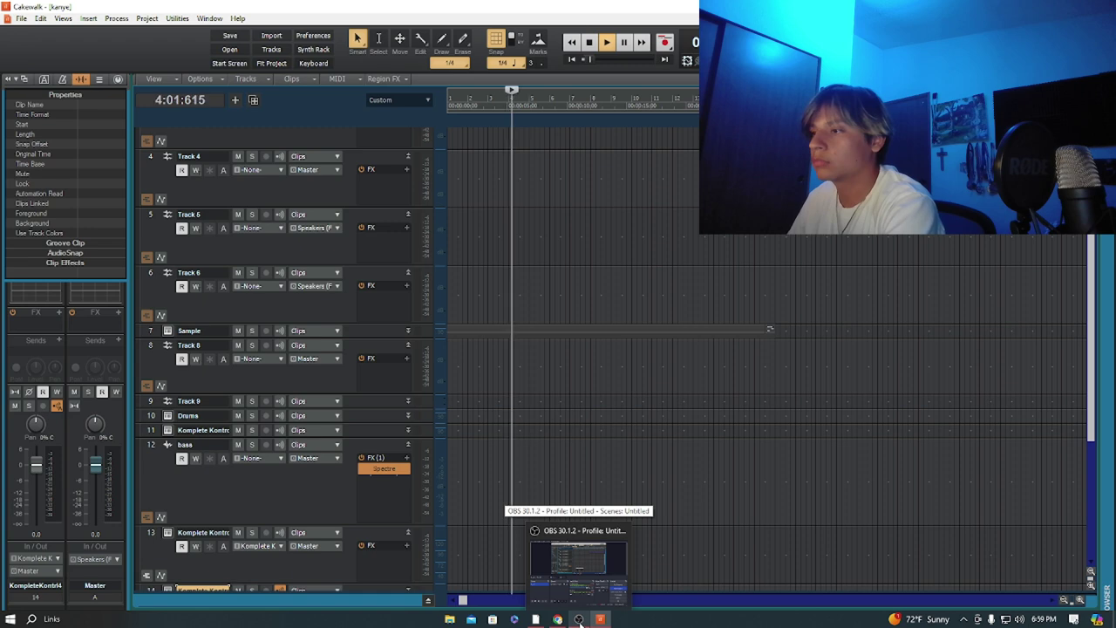
{"action": "left_click", "coordinate": [579, 621]}
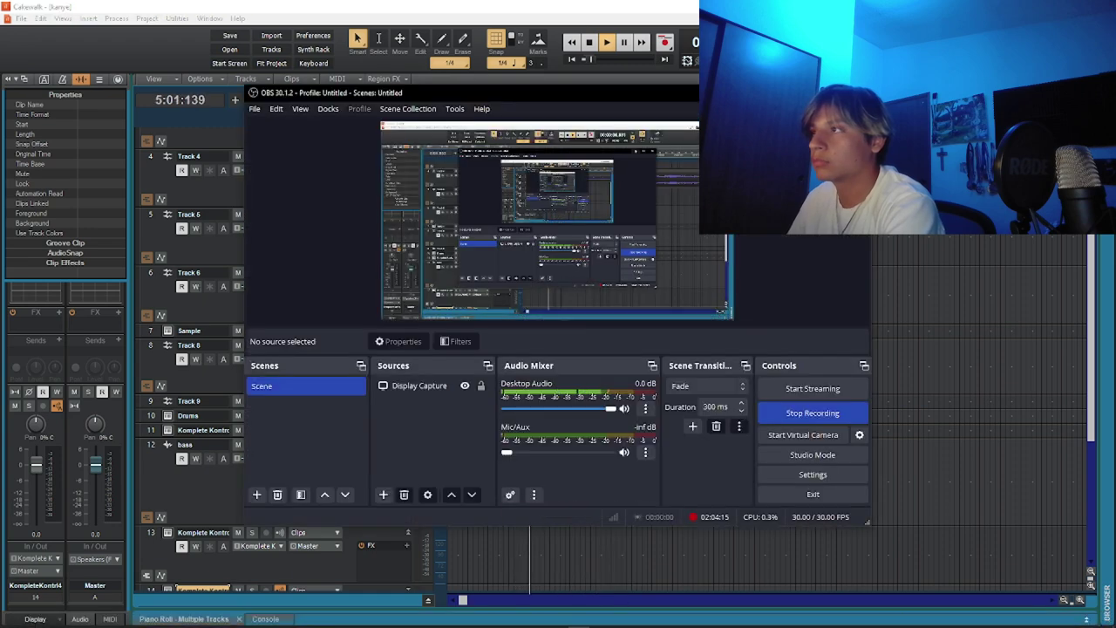
{"action": "left_click", "coordinate": [807, 92]}
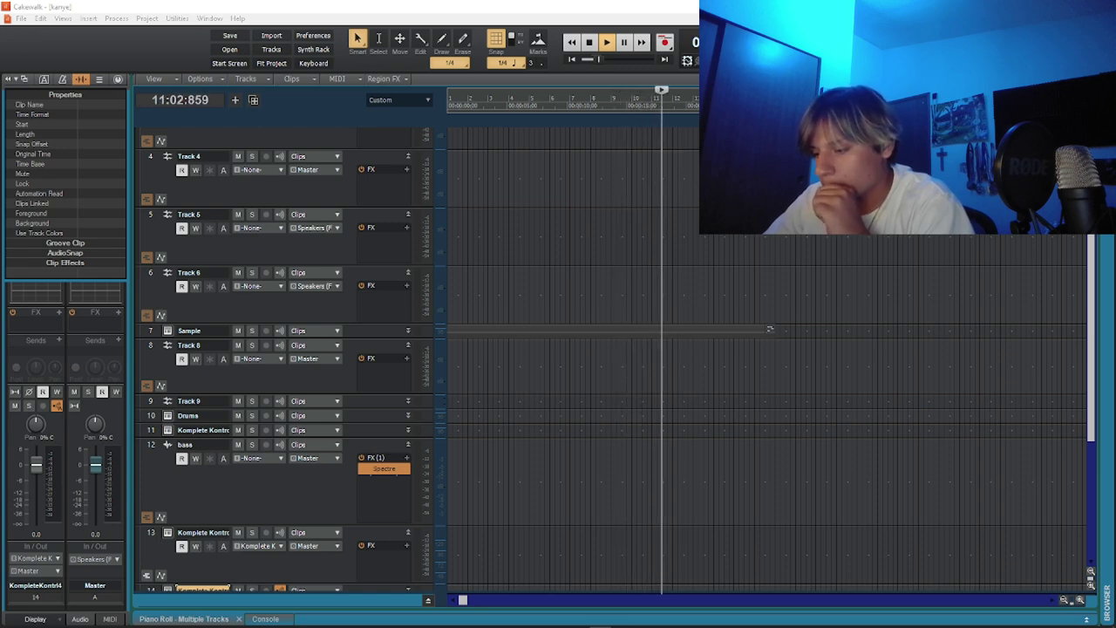
{"action": "key", "text": "space"}
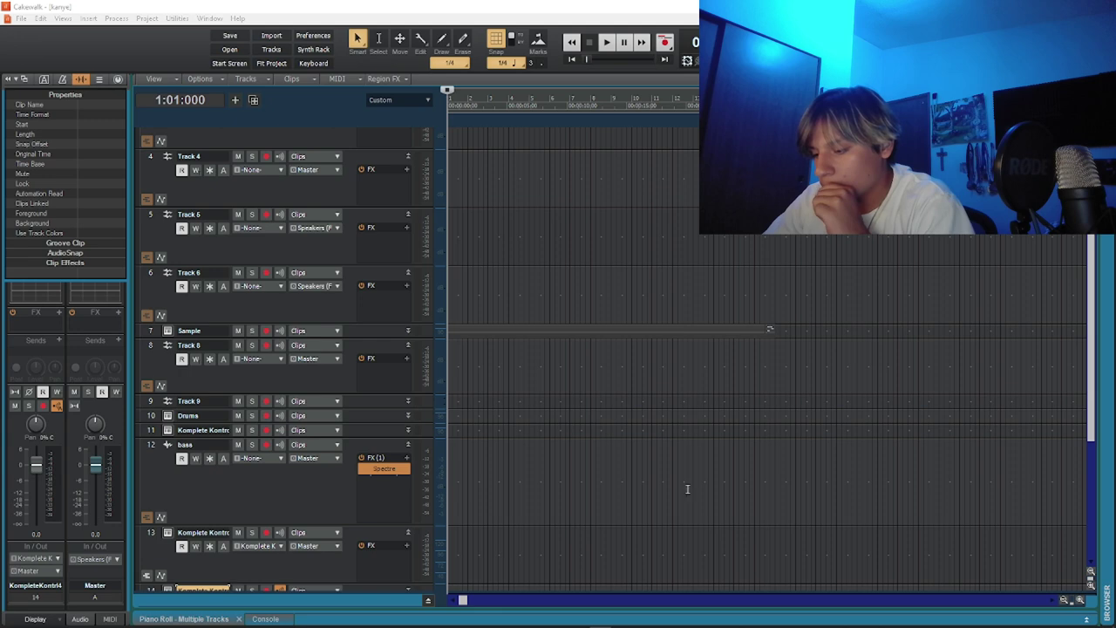
{"action": "key", "text": "space"}
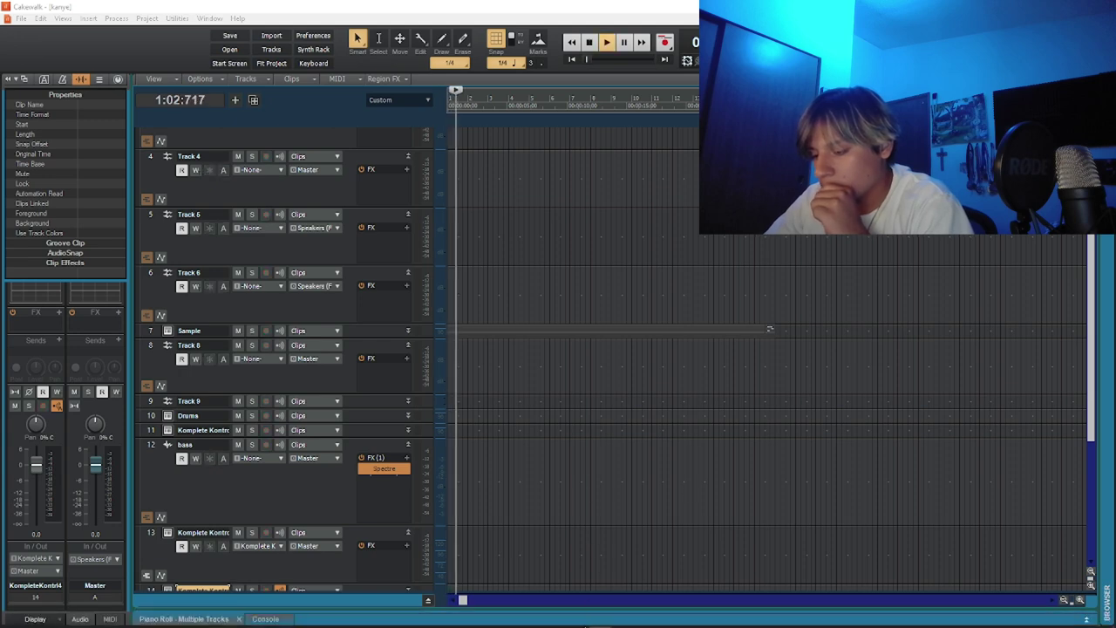
{"action": "left_click", "coordinate": [580, 620]}
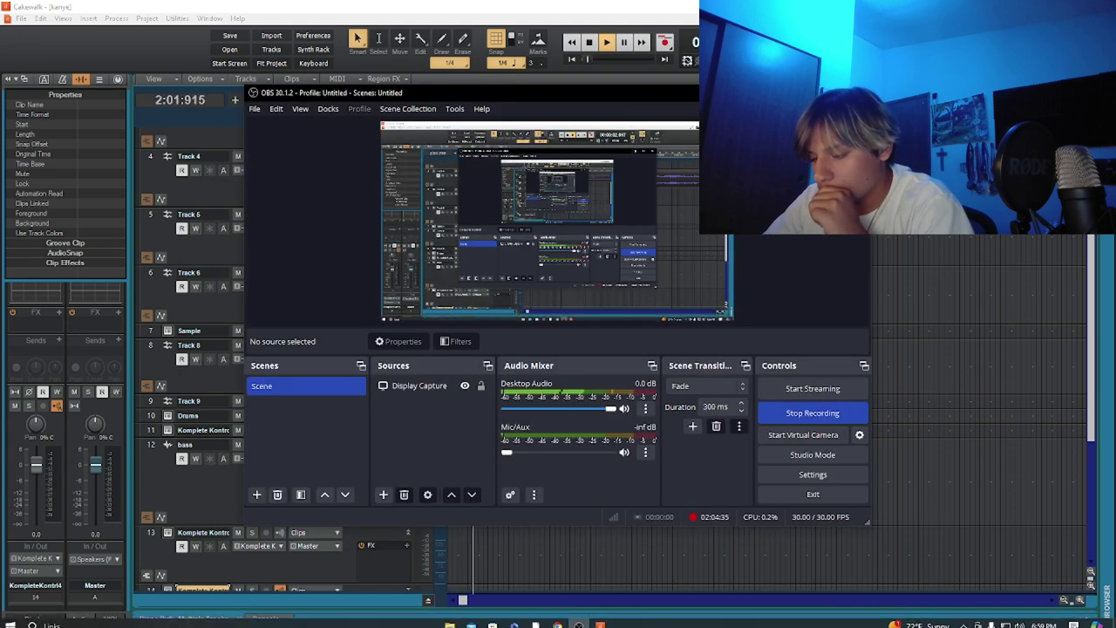
{"action": "left_click", "coordinate": [808, 93]}
{"action": "key", "text": "space"}
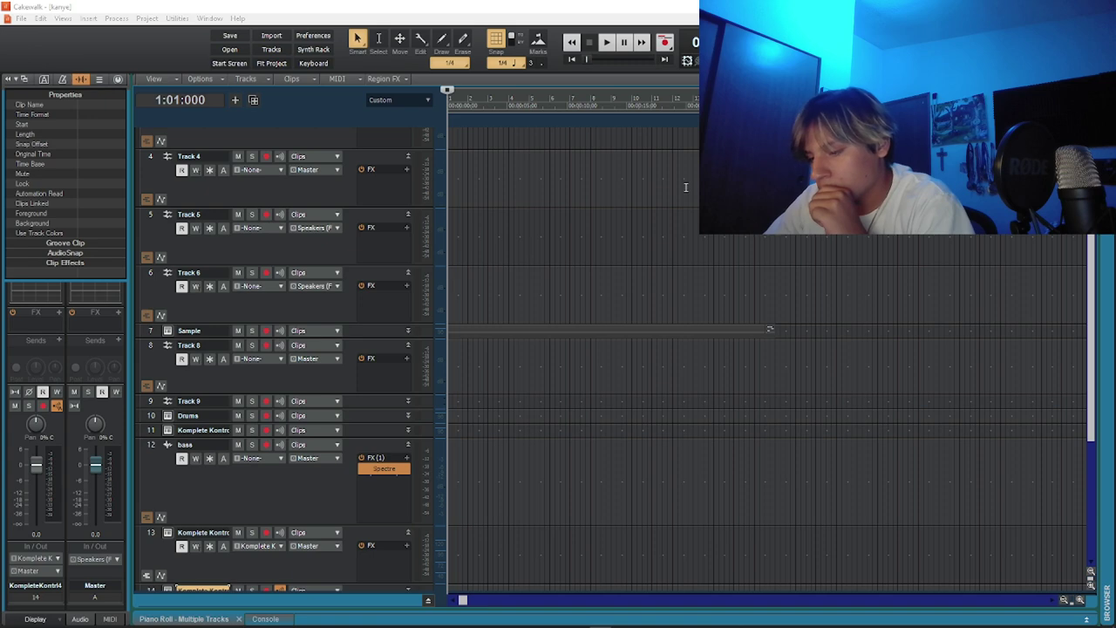
{"action": "key", "text": "space"}
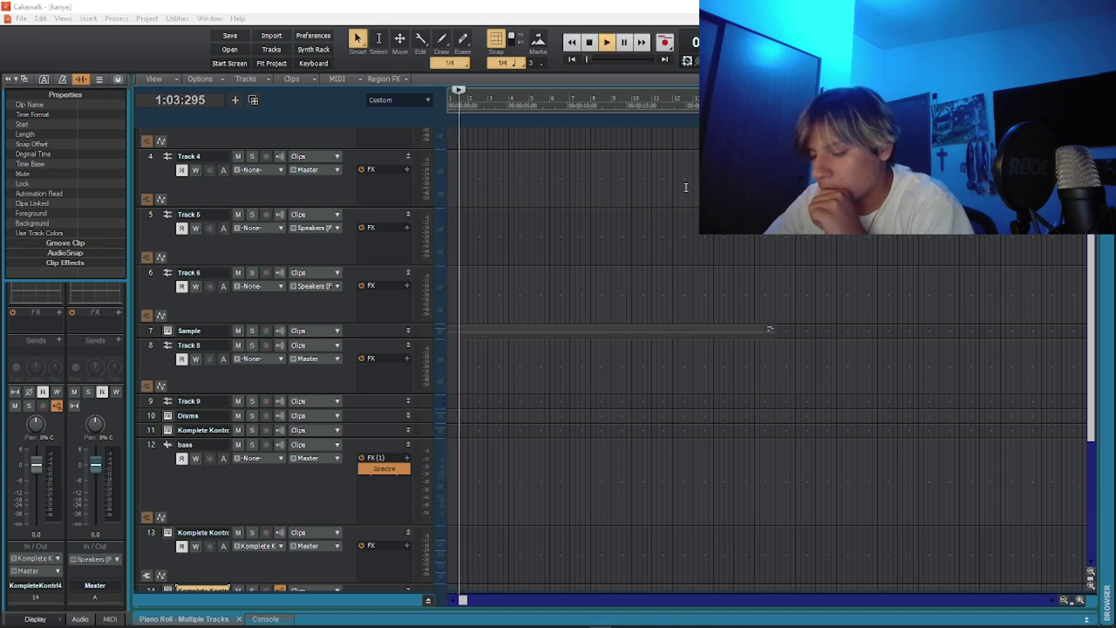